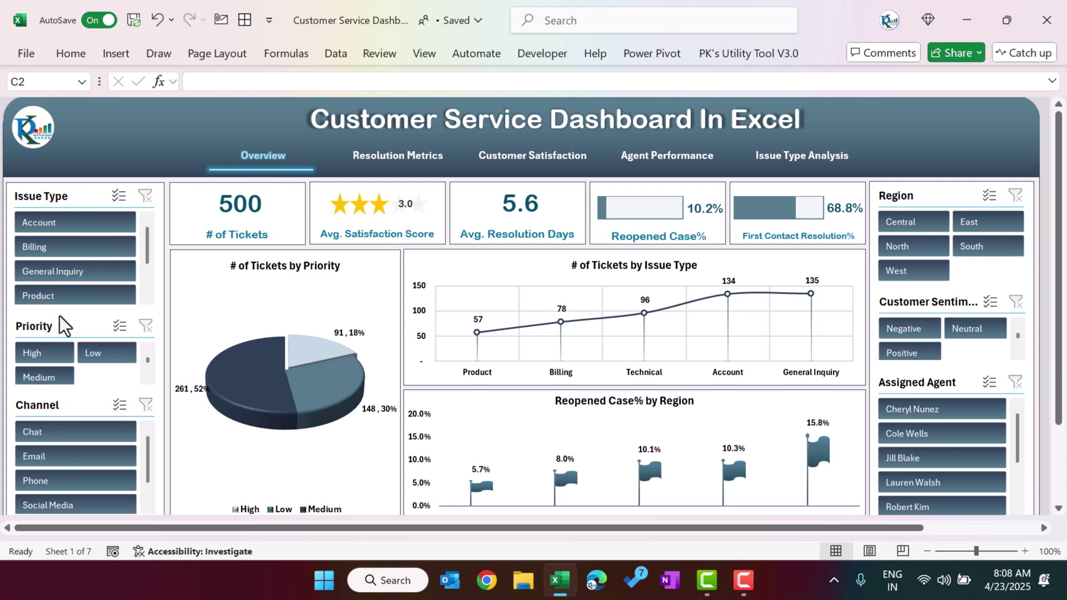
# Filter the dashboard to Account issues, then clear the Issue Type filter.
pyautogui.click(73, 218)
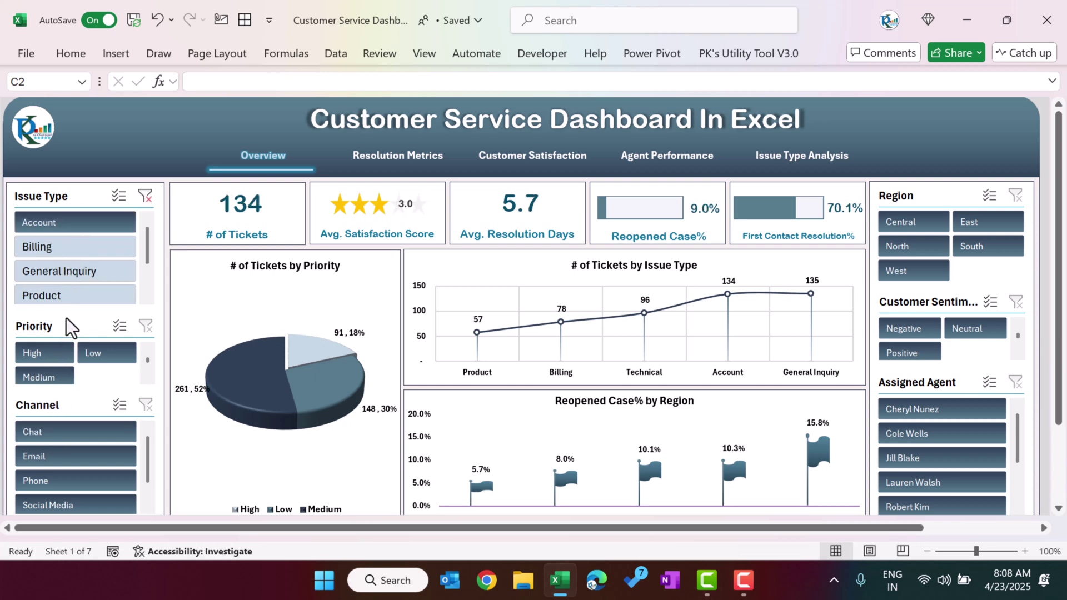
pyautogui.click(145, 195)
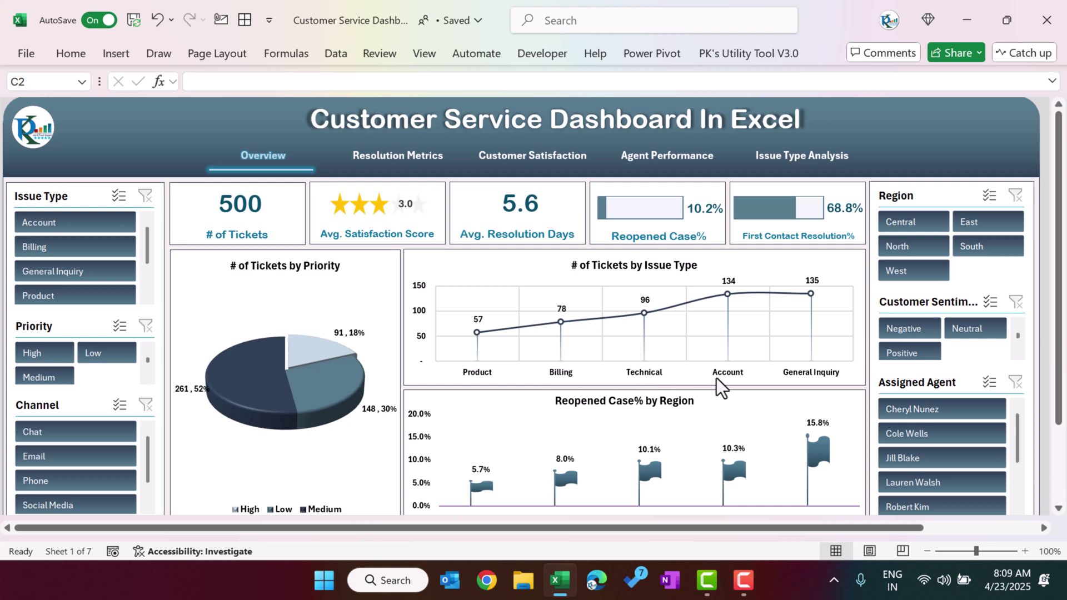
pyautogui.scroll(-1, 789, 382)
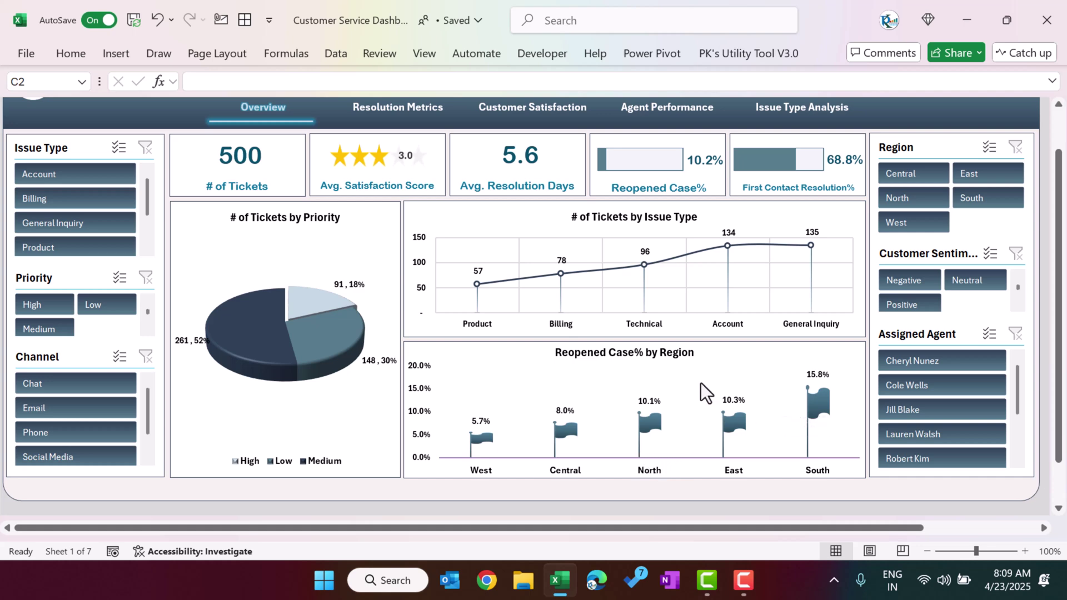
# Visit the Resolution Metrics page, then the Customer Satisfaction page.
pyautogui.scroll(1, 701, 382)
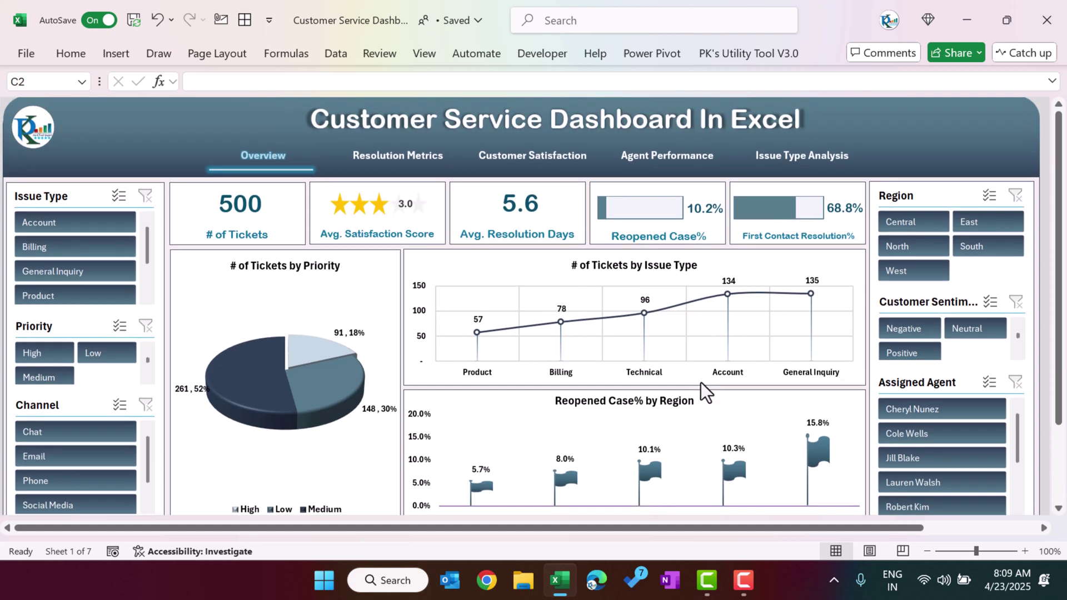
pyautogui.click(404, 170)
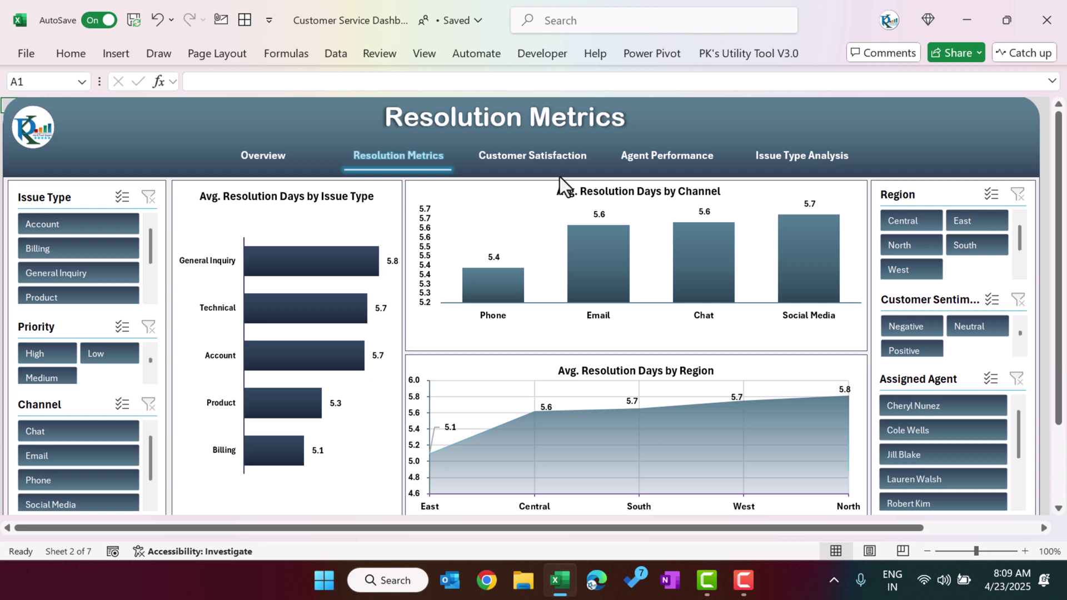
pyautogui.click(536, 161)
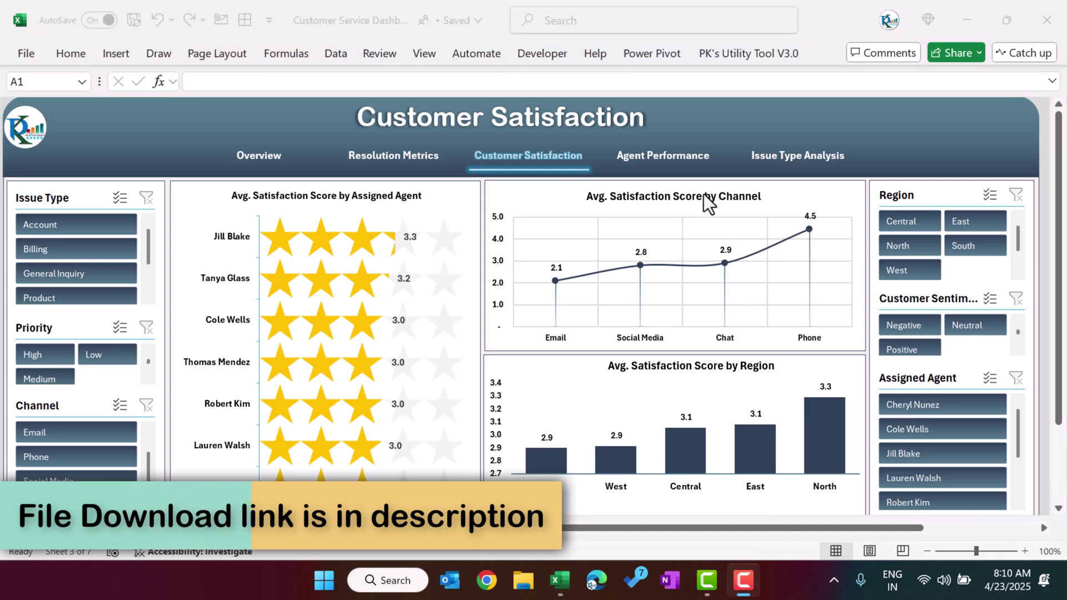
# Open the Agent Performance page and scroll through its per-agent ticket and reopen figures.
pyautogui.click(665, 166)
pyautogui.click(665, 166)
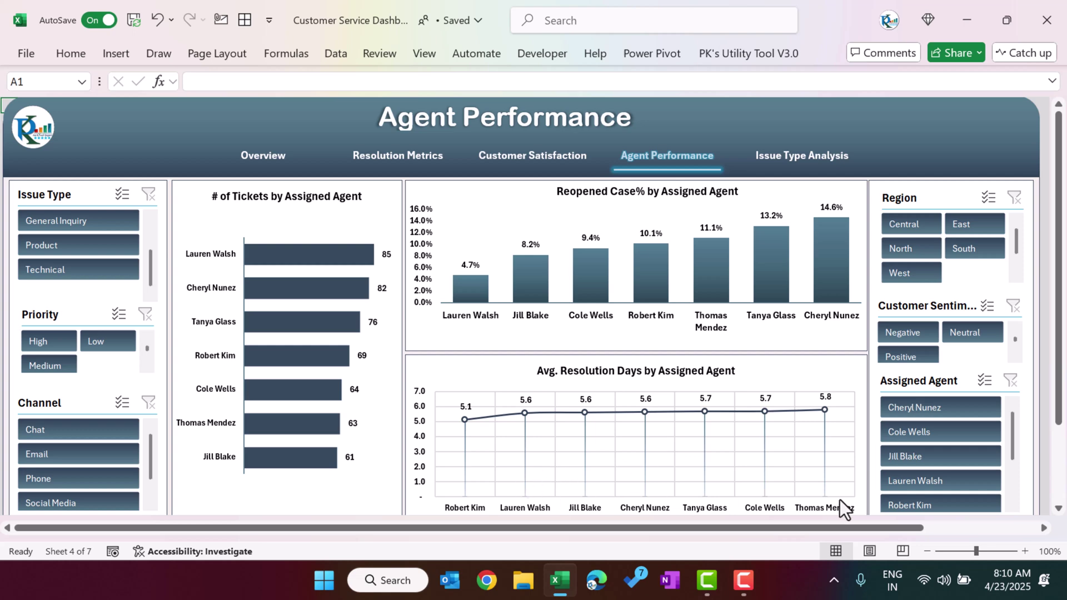
pyautogui.scroll(-2, 637, 361)
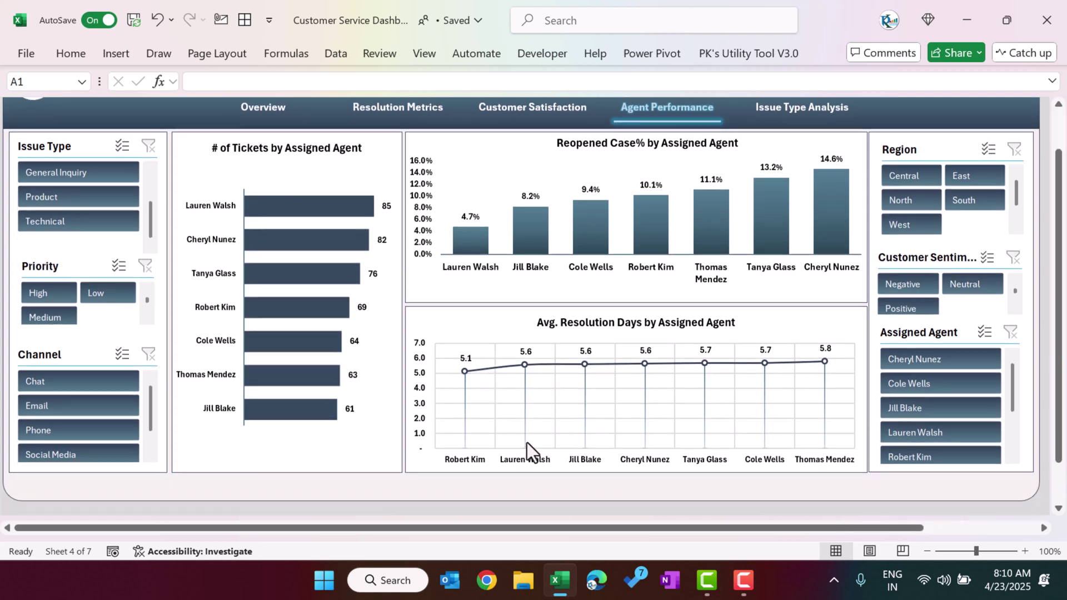
pyautogui.scroll(2, 701, 383)
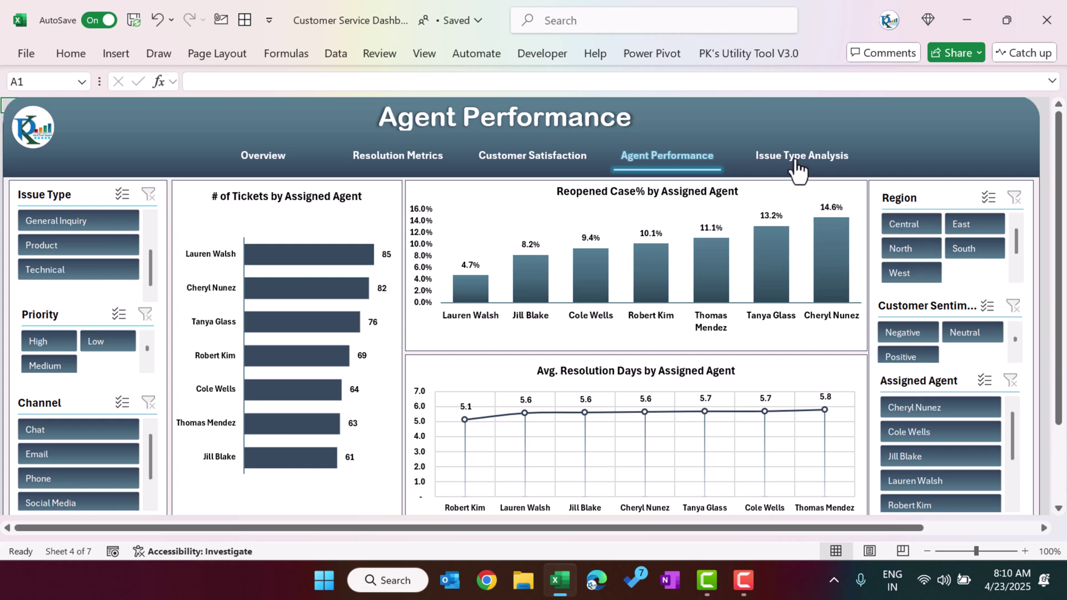
# Open the Issue Type Analysis page showing reopen and first contact resolution rates.
pyautogui.click(814, 161)
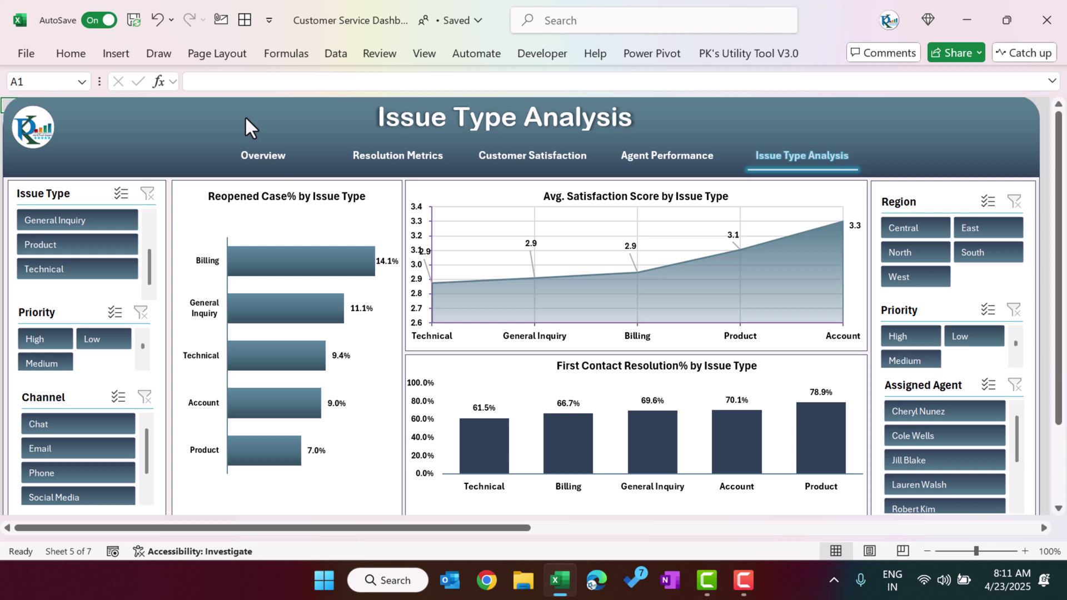
# Turn on Show sheet tabs for this workbook in Excel's Advanced options.
pyautogui.click(31, 52)
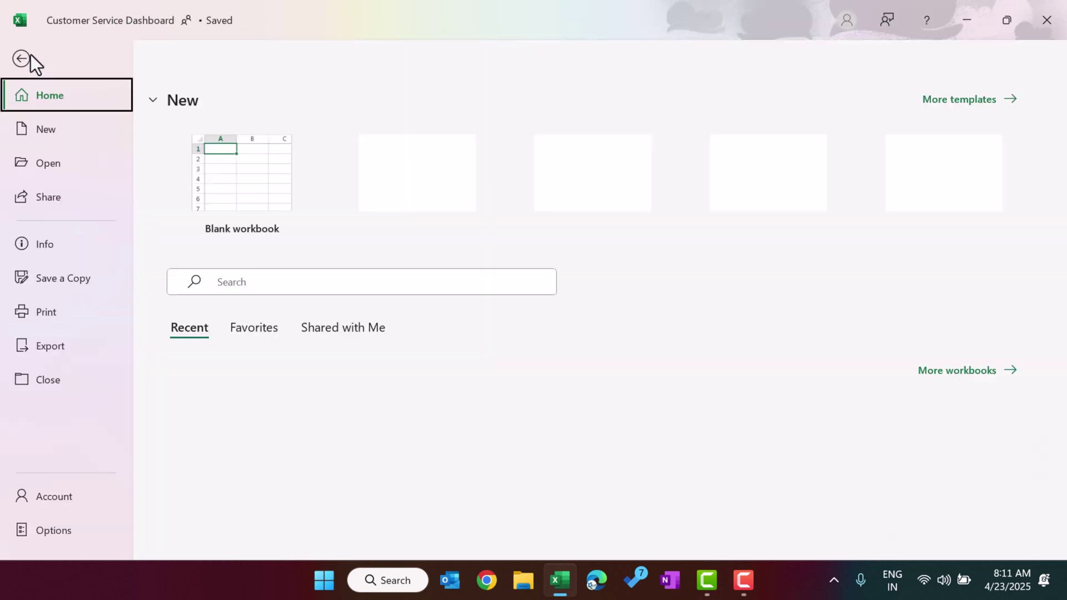
pyautogui.click(68, 535)
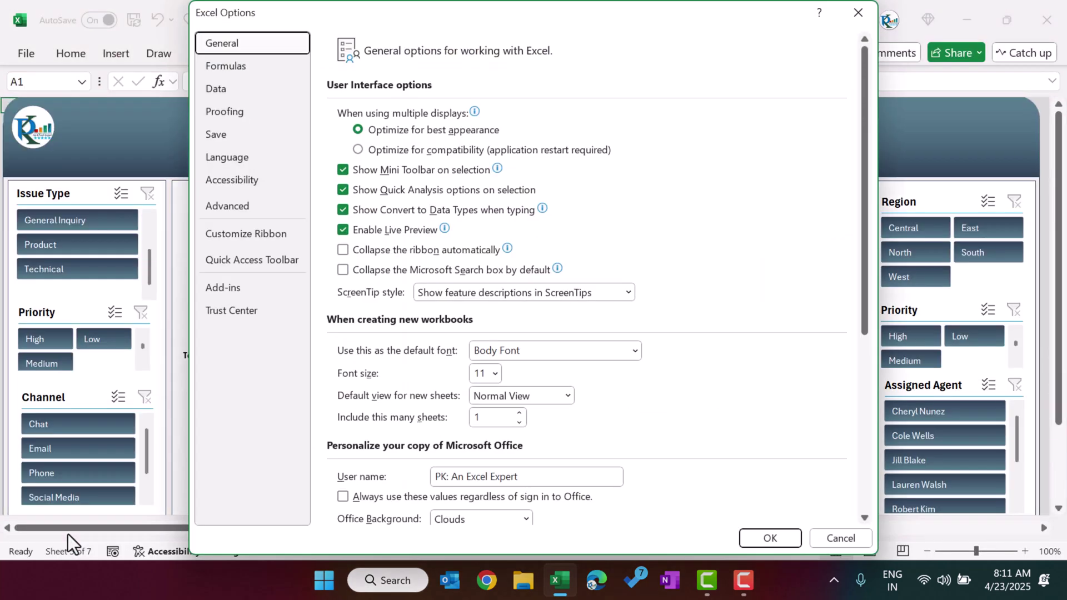
pyautogui.click(240, 207)
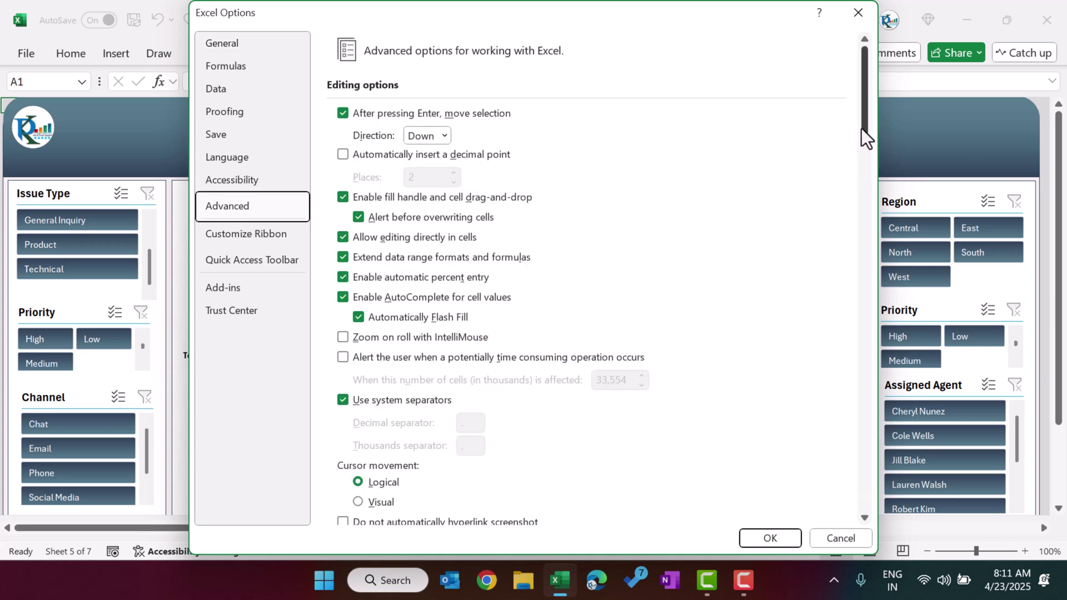
pyautogui.moveTo(870, 123); pyautogui.dragTo(867, 347)
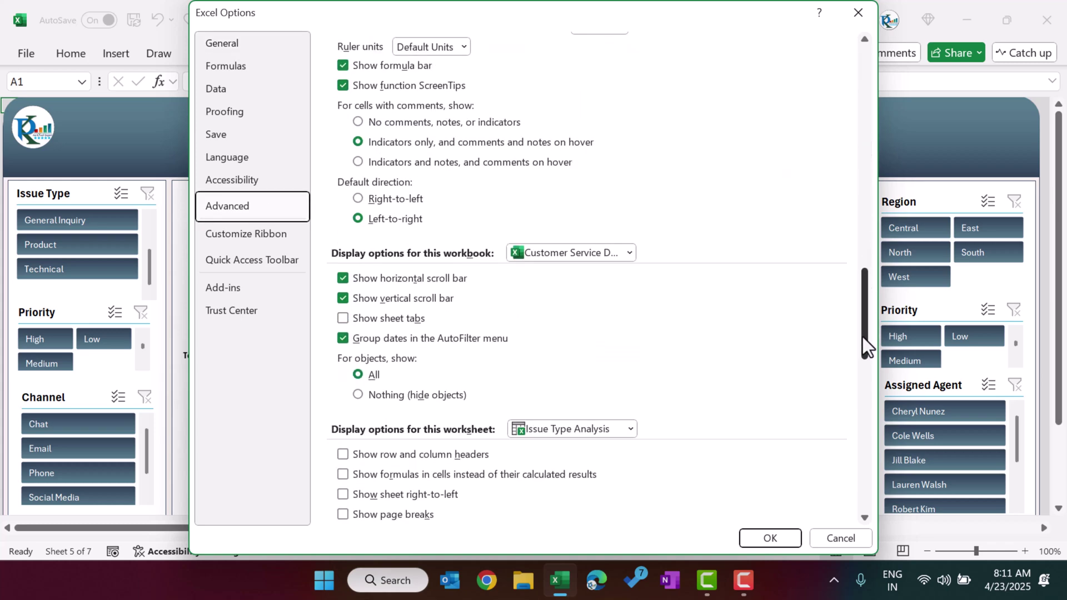
pyautogui.click(384, 322)
pyautogui.click(765, 535)
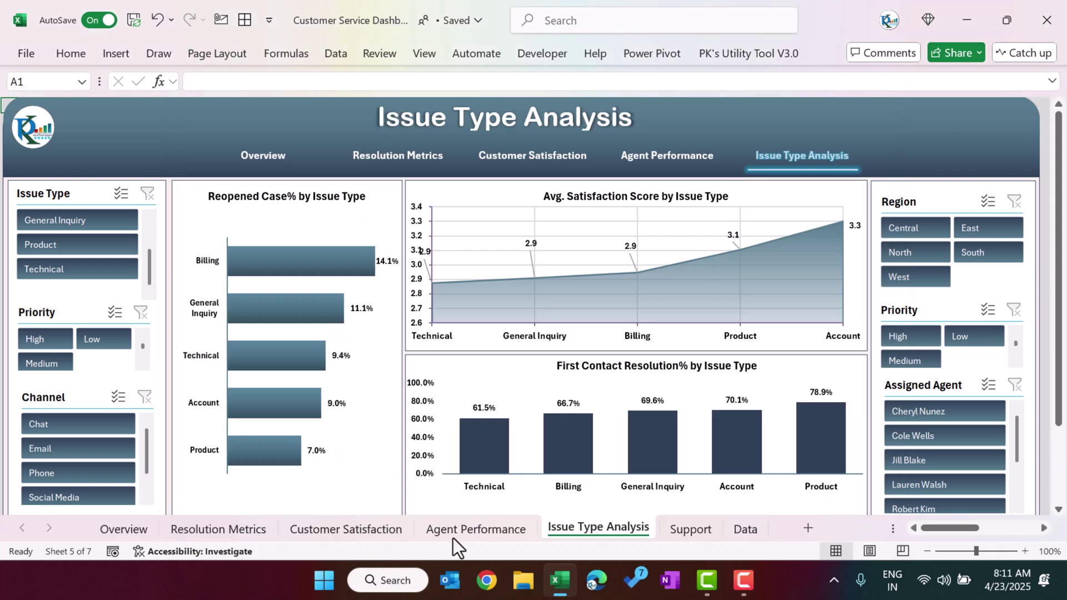
# On the Data sheet, select sample Ticket ID, Customer Name, Issue Type, Channel, Region and Agent entries.
pyautogui.click(743, 531)
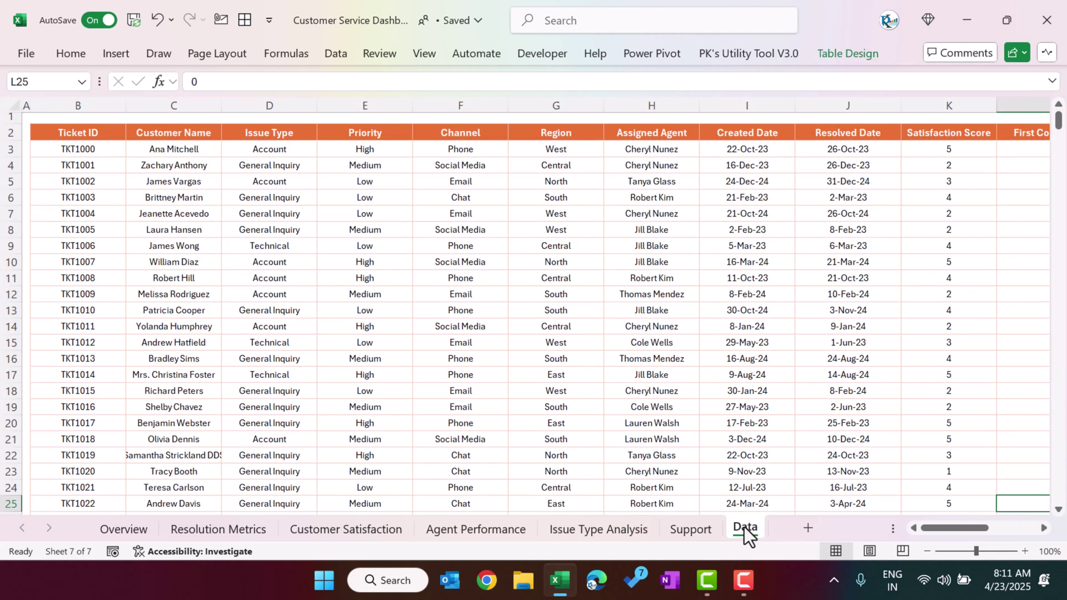
pyautogui.click(366, 261)
pyautogui.moveTo(83, 133); pyautogui.dragTo(73, 248)
pyautogui.moveTo(174, 132); pyautogui.dragTo(159, 230)
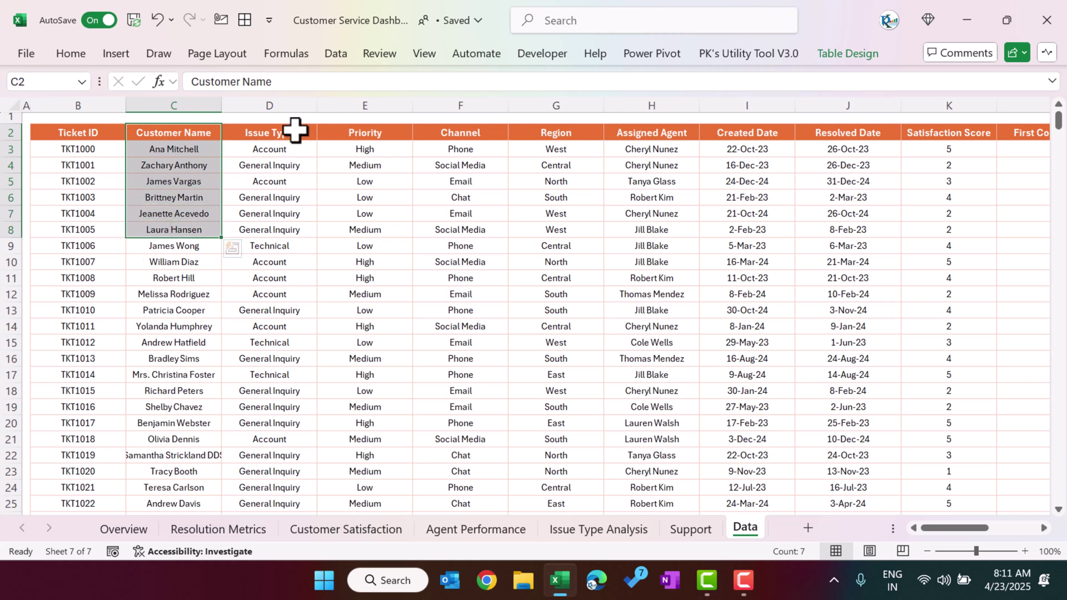
pyautogui.moveTo(293, 132); pyautogui.dragTo(294, 130)
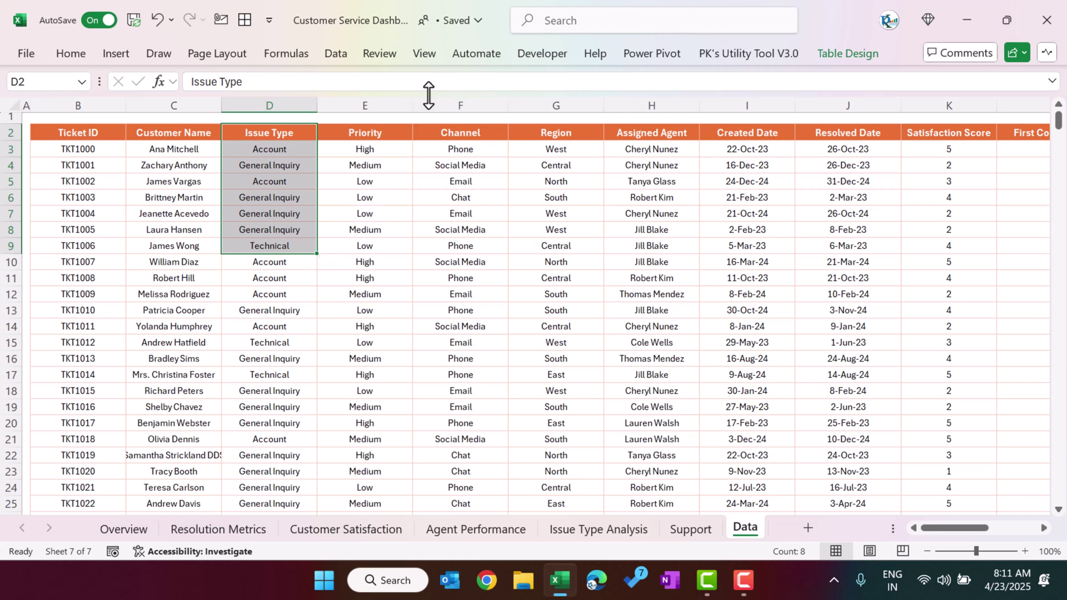
pyautogui.click(452, 147)
pyautogui.click(560, 149)
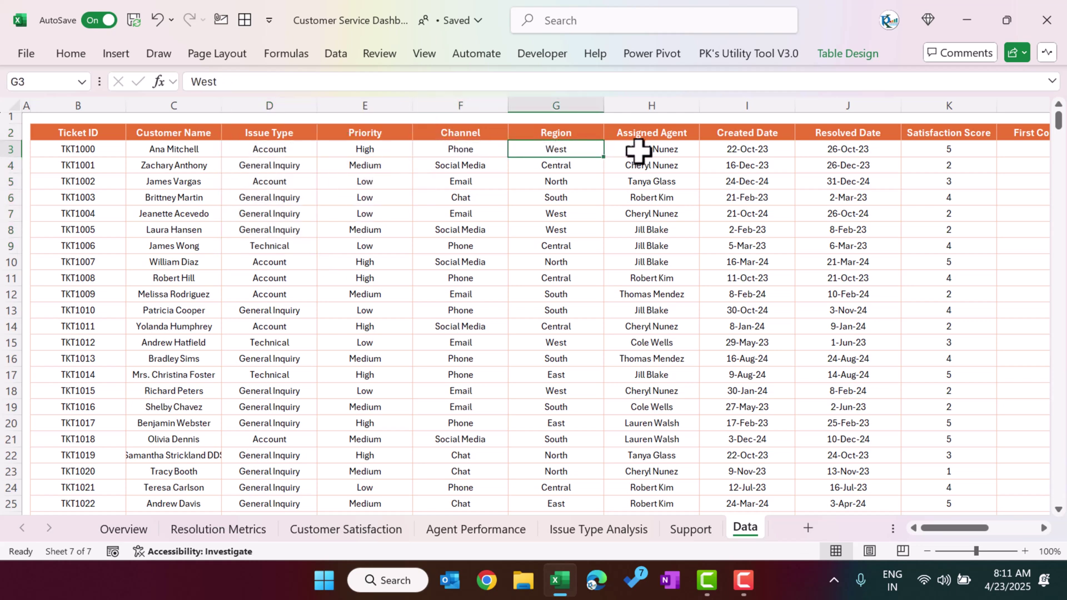
pyautogui.click(687, 150)
# Step through the first ticket's Created Date, Response Time, First Contact Resolution and Reopened values.
pyautogui.press('Right')
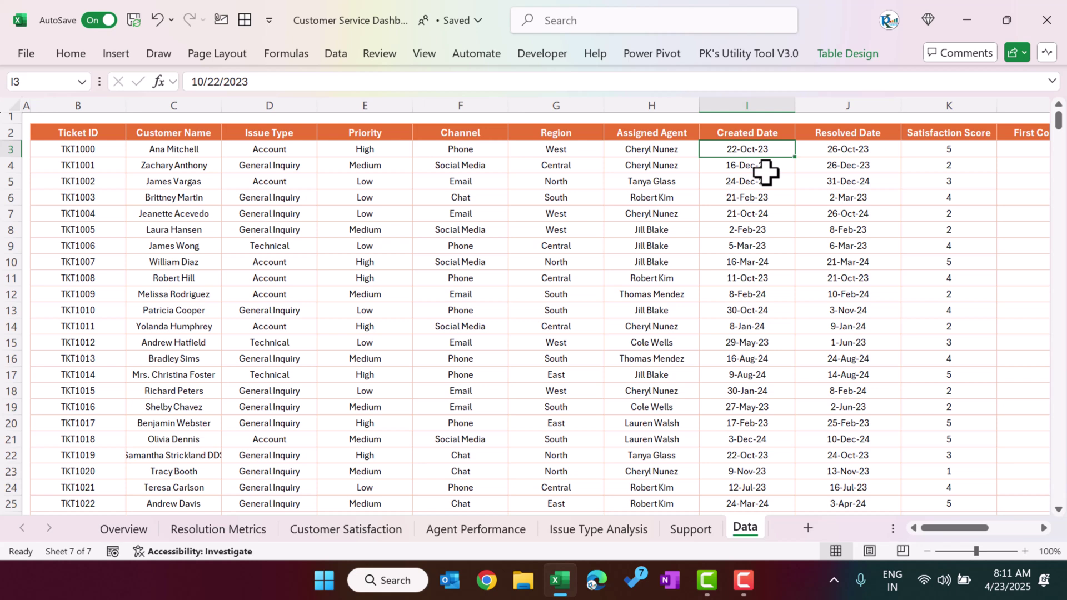
pyautogui.press('Right')
pyautogui.press('Right')
pyautogui.press('Right')
pyautogui.press('Right')
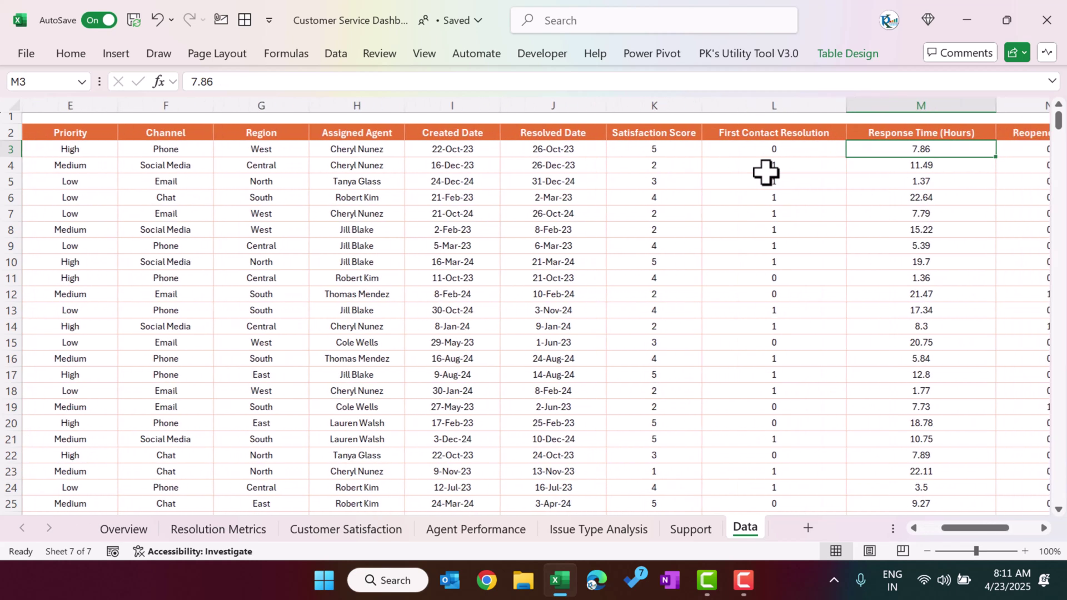
pyautogui.press('Left')
pyautogui.press('Left')
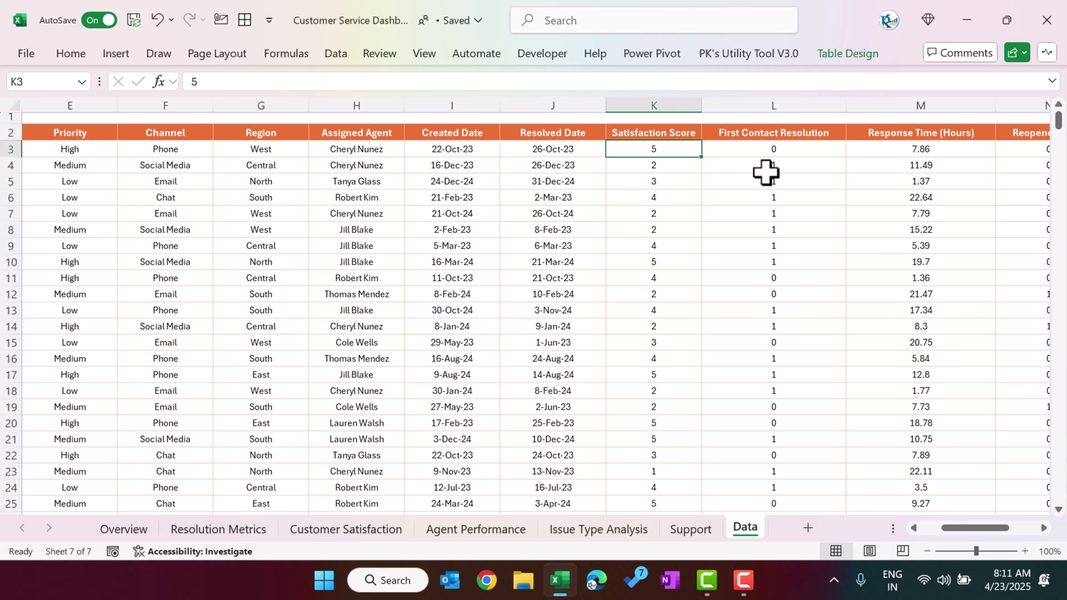
pyautogui.press('Right')
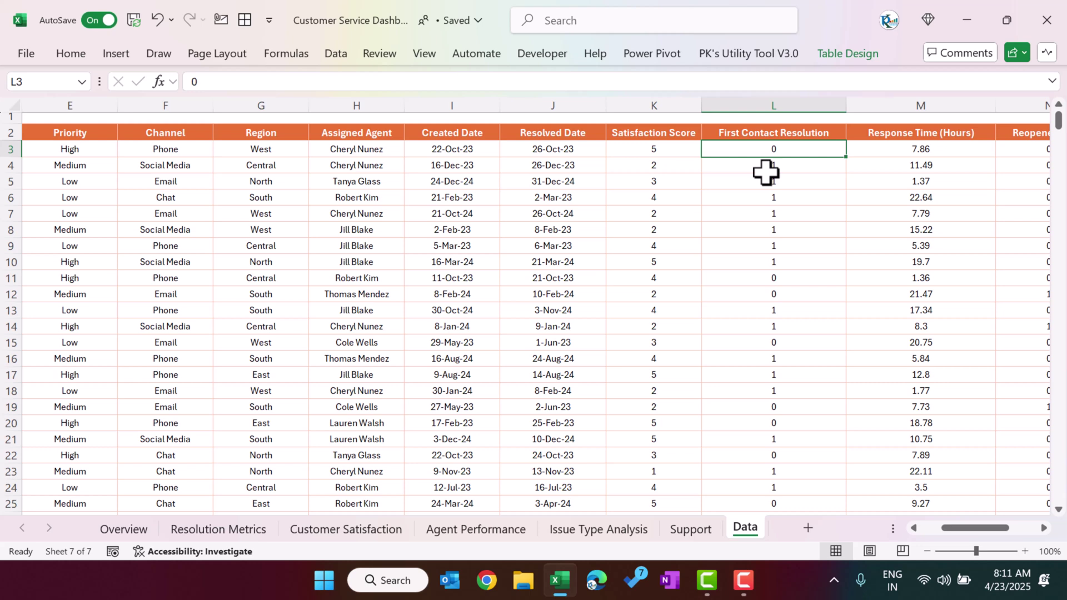
pyautogui.press('Right')
pyautogui.press('Right')
pyautogui.press('Left')
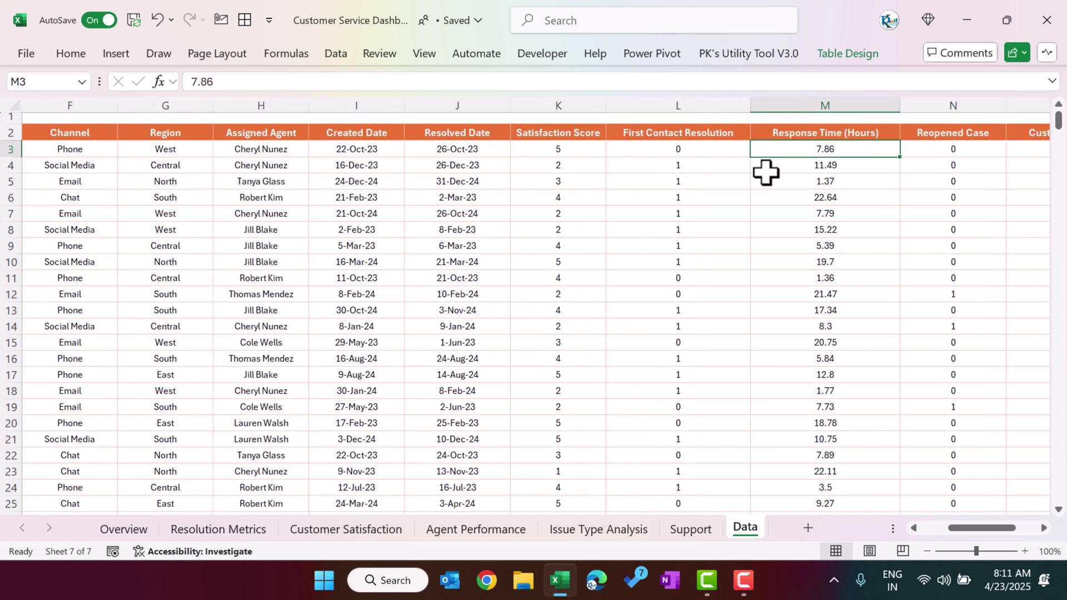
pyautogui.press('Left')
pyautogui.press('Right')
pyautogui.press('Right')
pyautogui.press('Right')
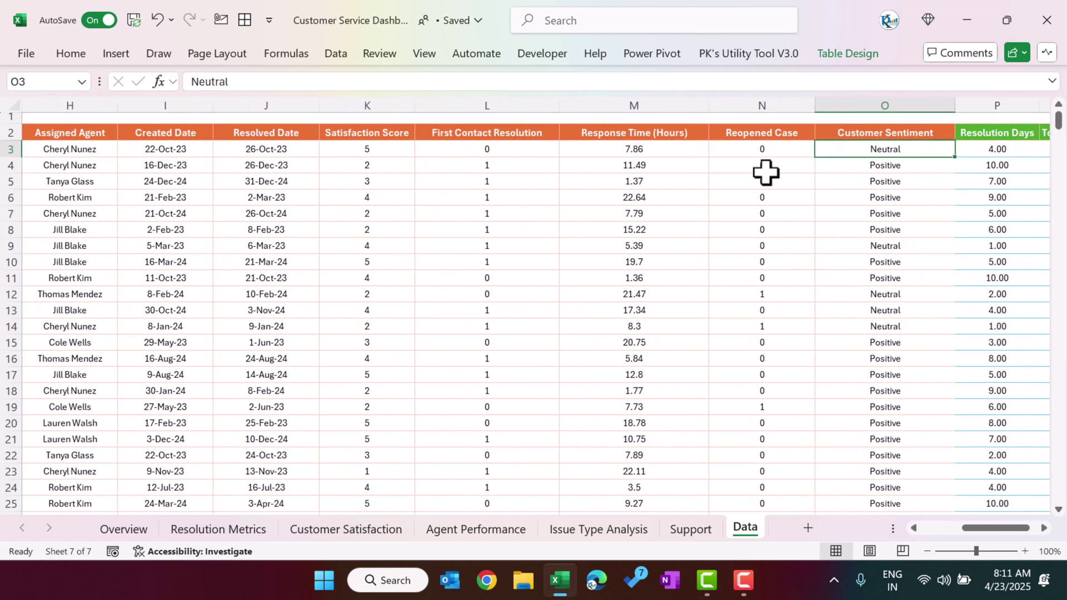
pyautogui.press('Left')
pyautogui.press('Left')
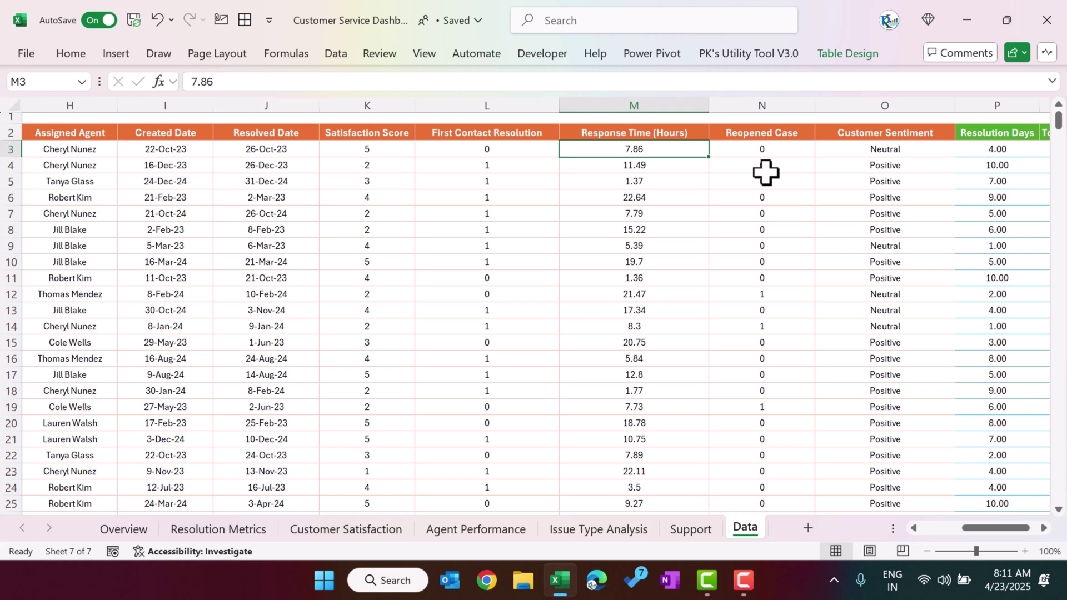
# Check the Response Time, Reopened Case and Customer Sentiment columns for the first tickets.
pyautogui.press('Down')
pyautogui.press('Down')
pyautogui.press('Up')
pyautogui.press('Up')
pyautogui.press('Right')
pyautogui.press('Down')
pyautogui.press('Down')
pyautogui.press('Down')
pyautogui.press('Down')
pyautogui.press('Down')
pyautogui.press('Down')
pyautogui.press('Down')
pyautogui.press('Down')
pyautogui.press('Down')
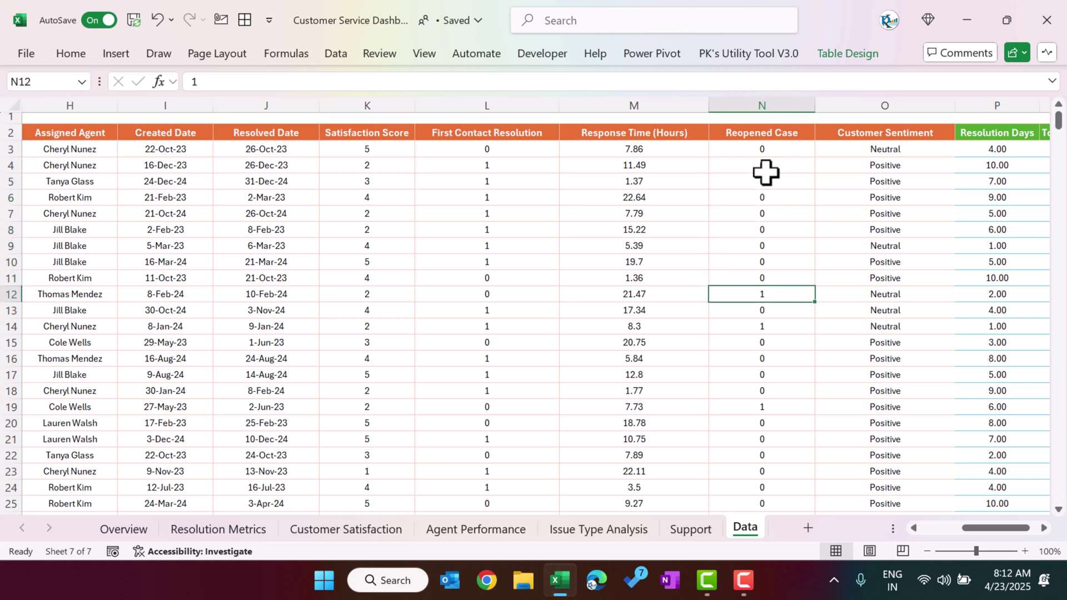
pyautogui.press('Up')
pyautogui.press('Up')
pyautogui.press('Up')
pyautogui.press('Up')
pyautogui.press('Up')
pyautogui.press('Right')
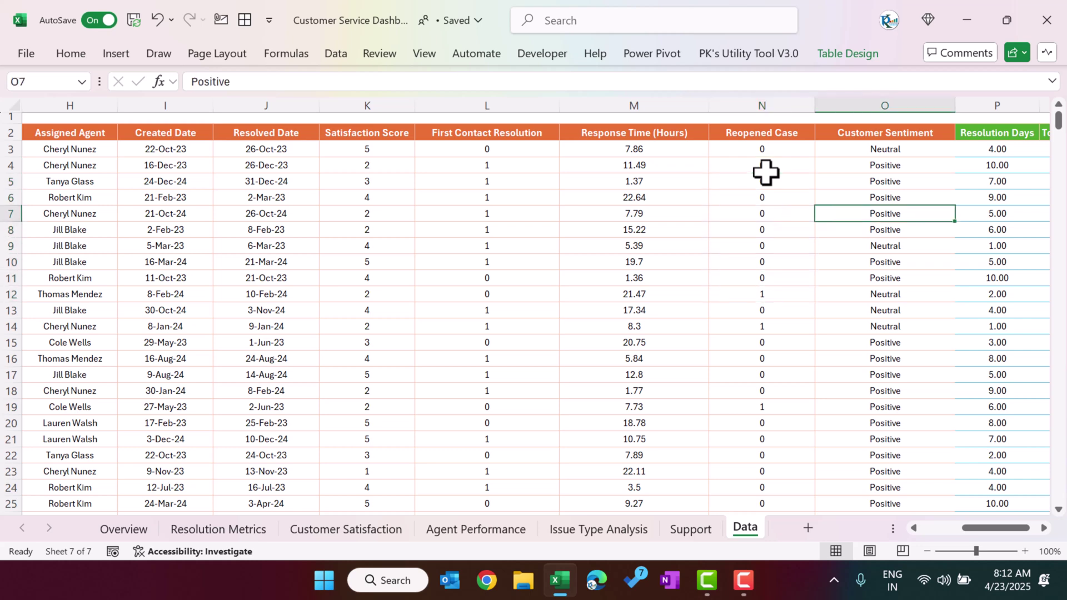
pyautogui.press('Up')
pyautogui.press('Up')
pyautogui.press('Up')
pyautogui.press('Up')
pyautogui.press('Up')
pyautogui.press('Down')
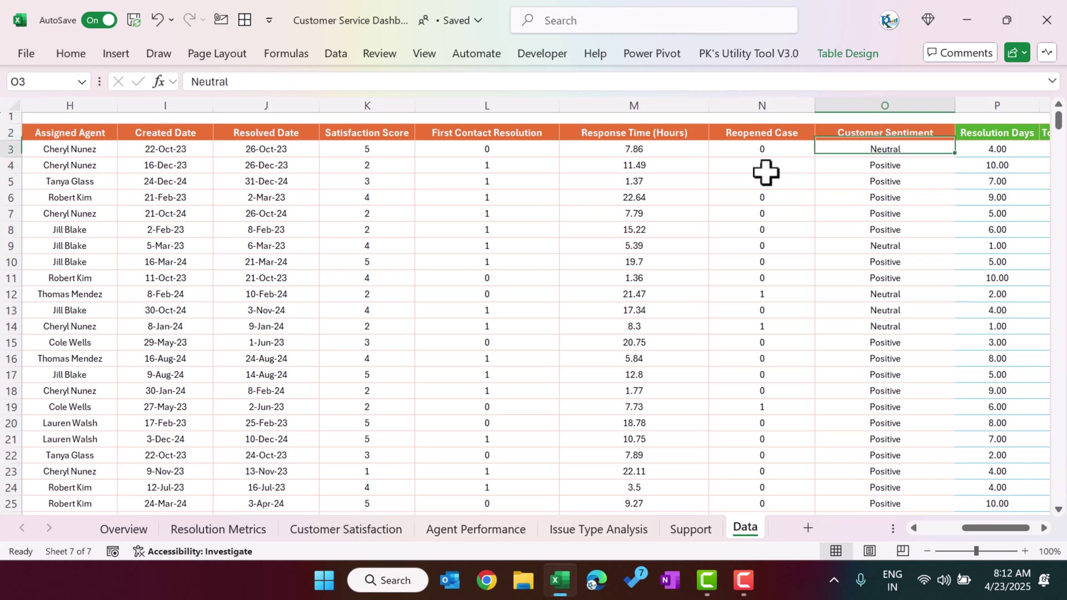
pyautogui.press('Down')
# Check the Resolution Days formula and Total Tickets values, then go to the Support sheet.
pyautogui.press('Right')
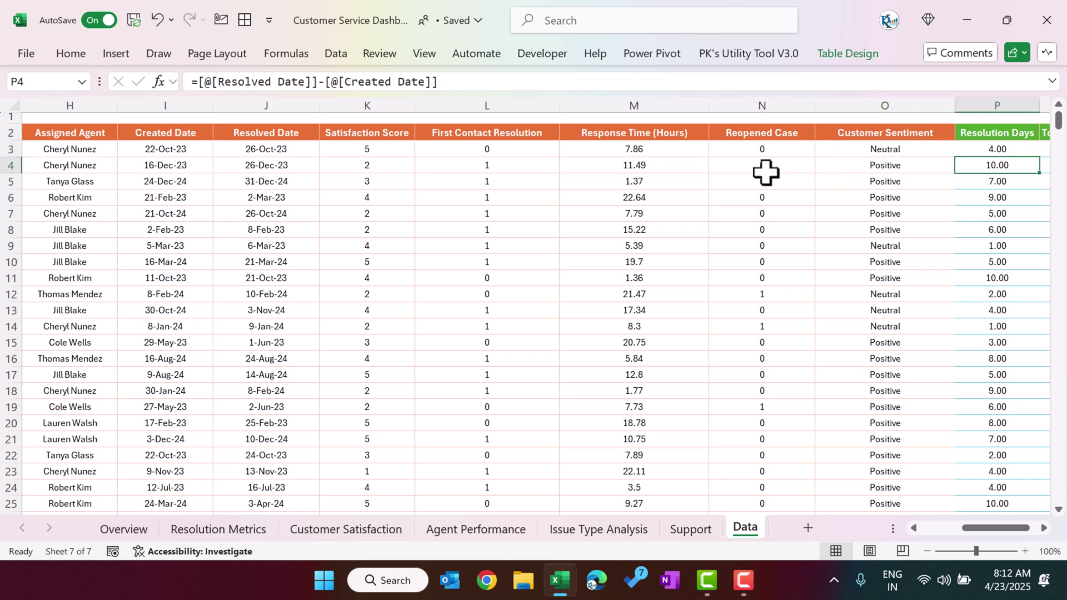
pyautogui.press('Right')
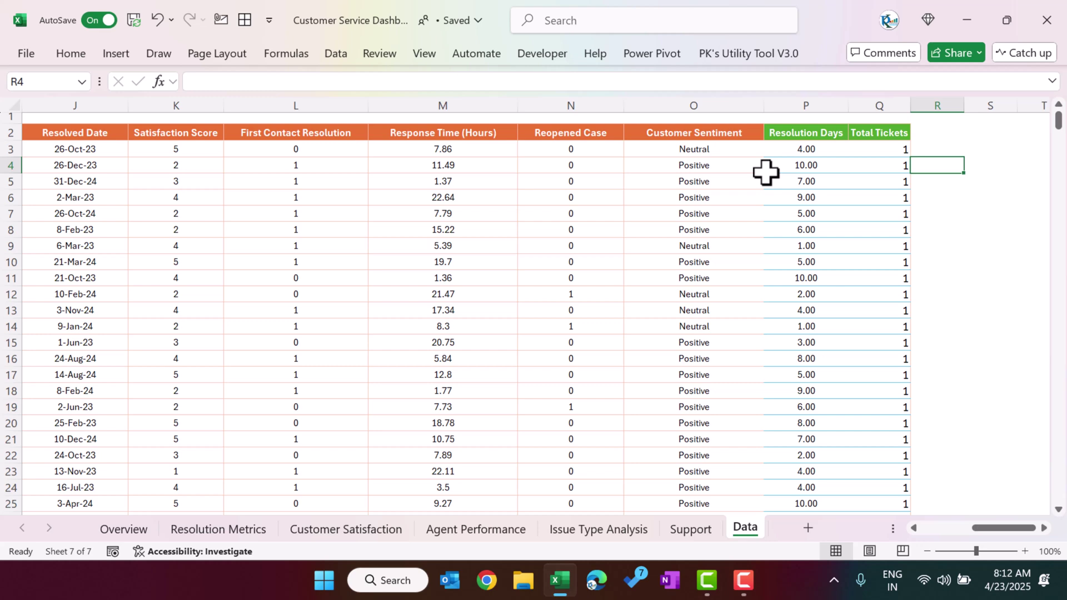
pyautogui.press('Left')
pyautogui.press('Up')
pyautogui.press('Up')
pyautogui.press('Down')
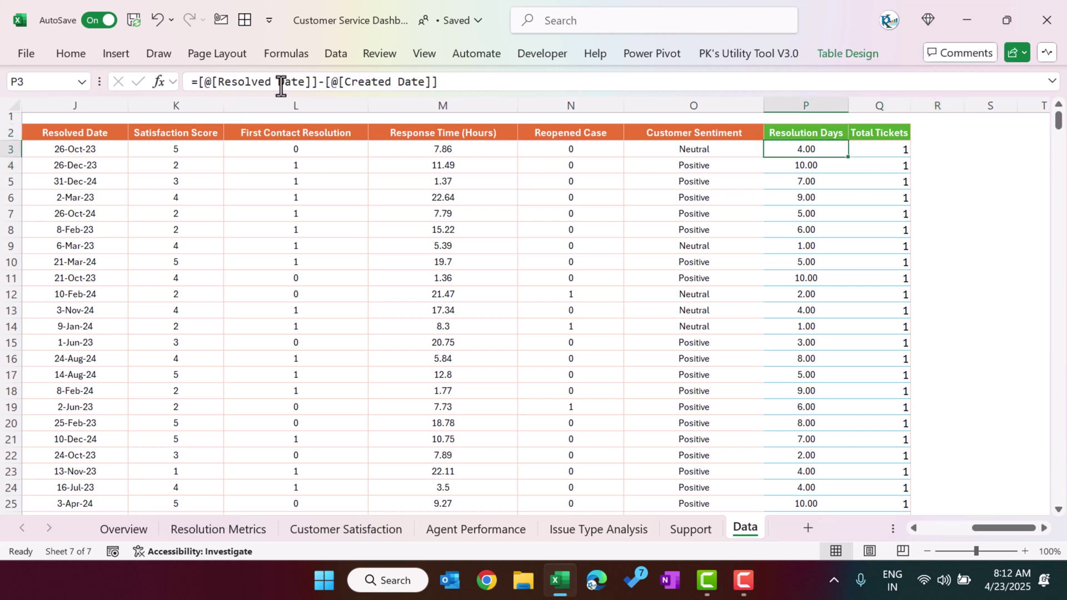
pyautogui.press('Right')
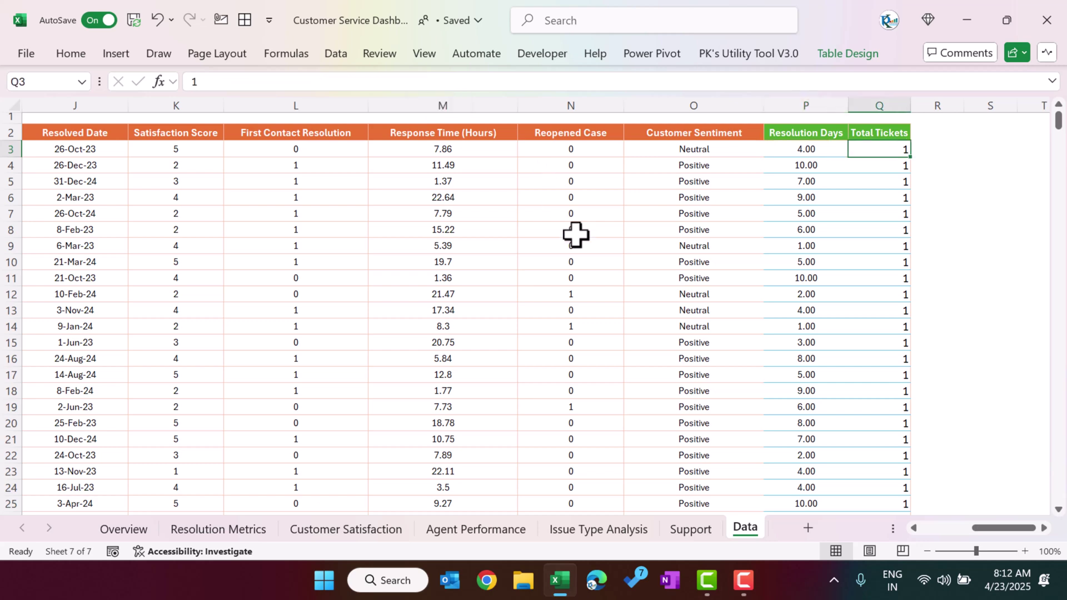
pyautogui.press('Up')
pyautogui.press('Down')
pyautogui.press('Down')
pyautogui.press('Down')
pyautogui.press('Down')
pyautogui.press('Down')
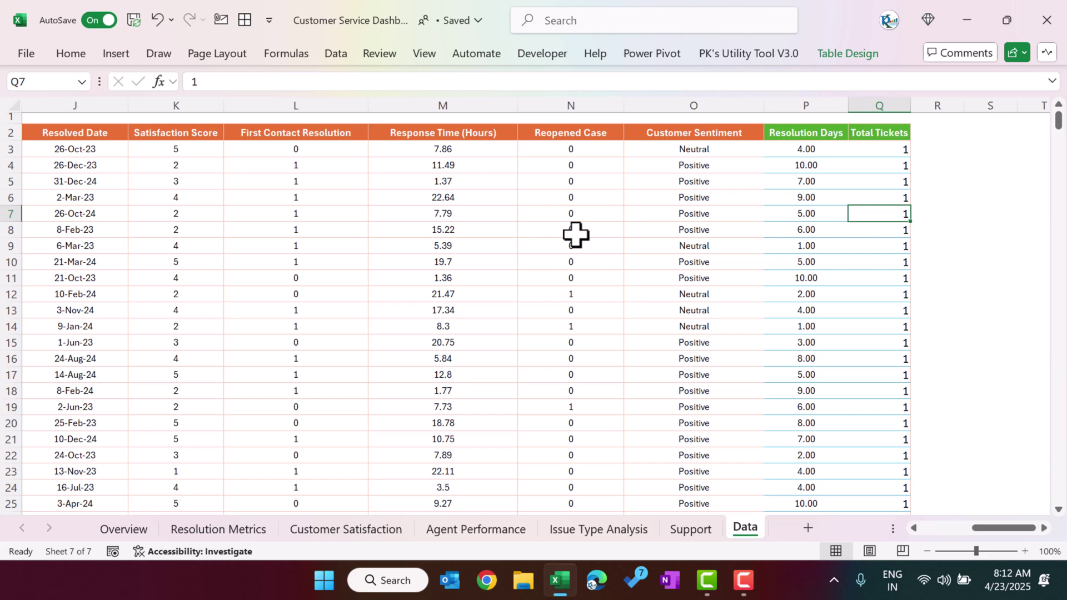
pyautogui.press('Up')
pyautogui.press('Up')
pyautogui.press('Up')
pyautogui.press('Up')
pyautogui.press('Up')
pyautogui.hotkey('ctrl', 'Left')
pyautogui.press('Left')
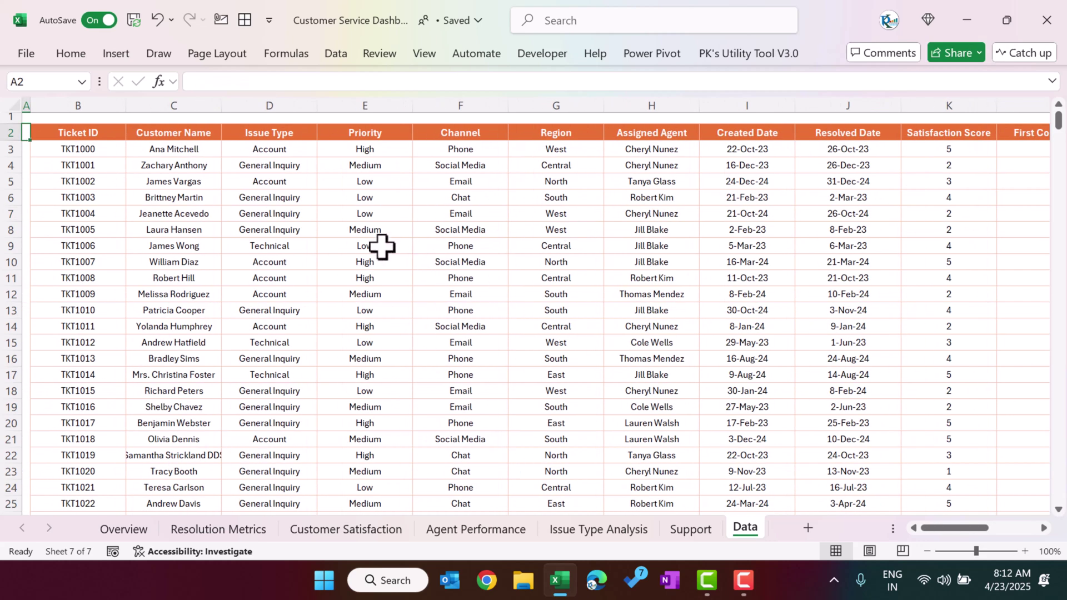
pyautogui.click(702, 532)
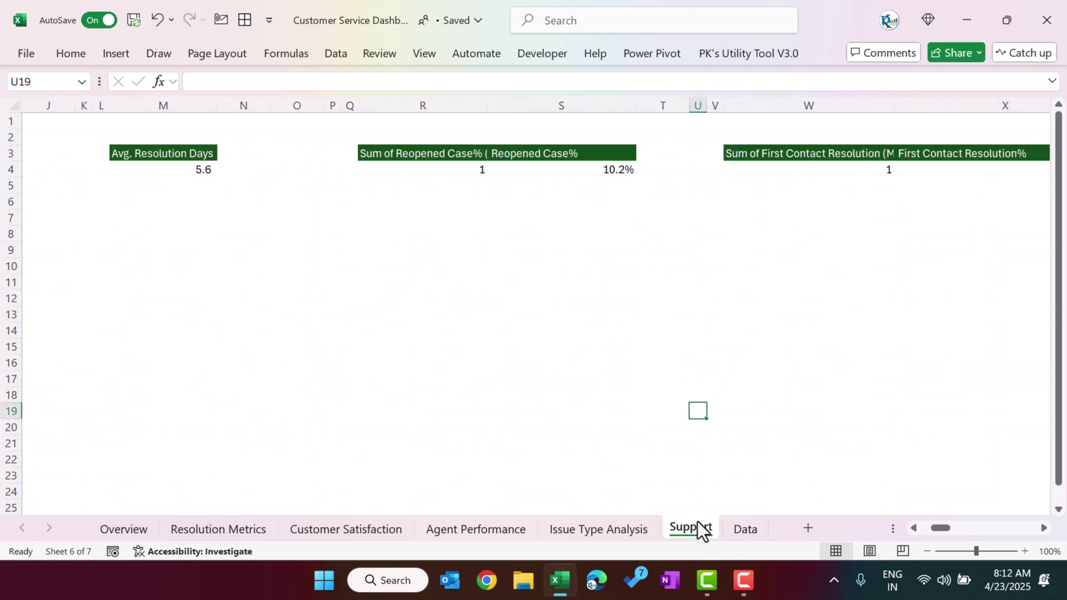
# Inspect Support sheet pivots: 500 tickets, 3.036 average satisfaction, max 5, 5.584 resolution days.
pyautogui.click(289, 314)
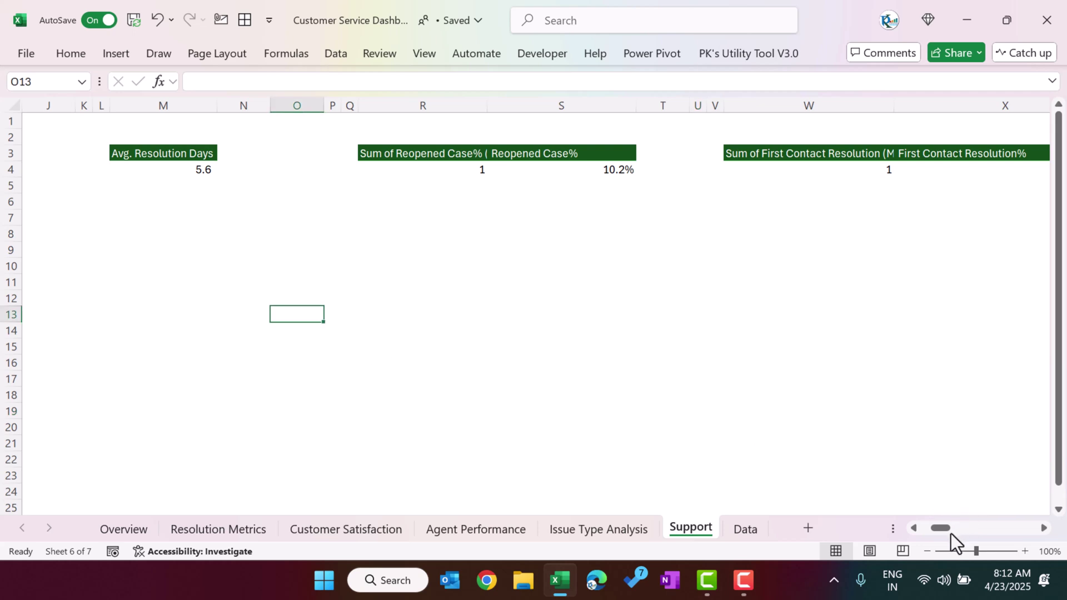
pyautogui.moveTo(923, 530); pyautogui.dragTo(861, 528)
pyautogui.click(84, 154)
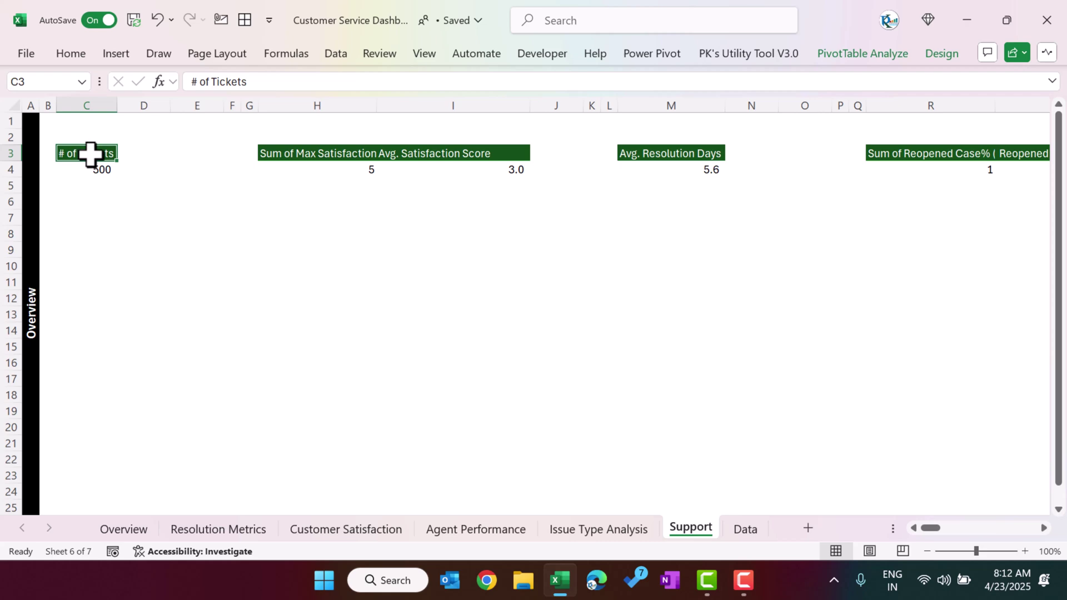
pyautogui.click(100, 168)
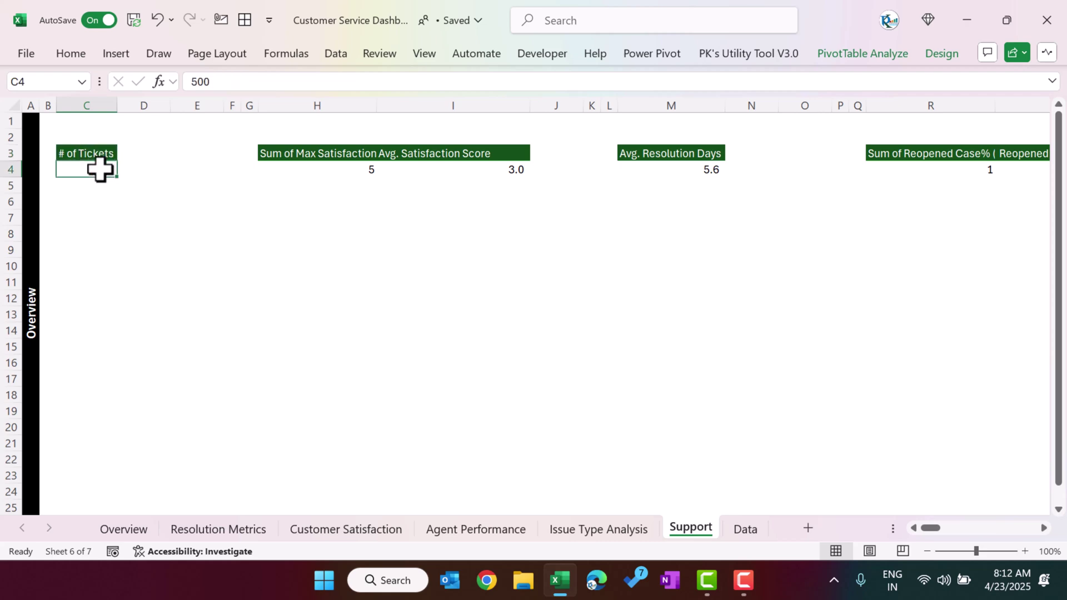
pyautogui.click(389, 157)
pyautogui.click(486, 172)
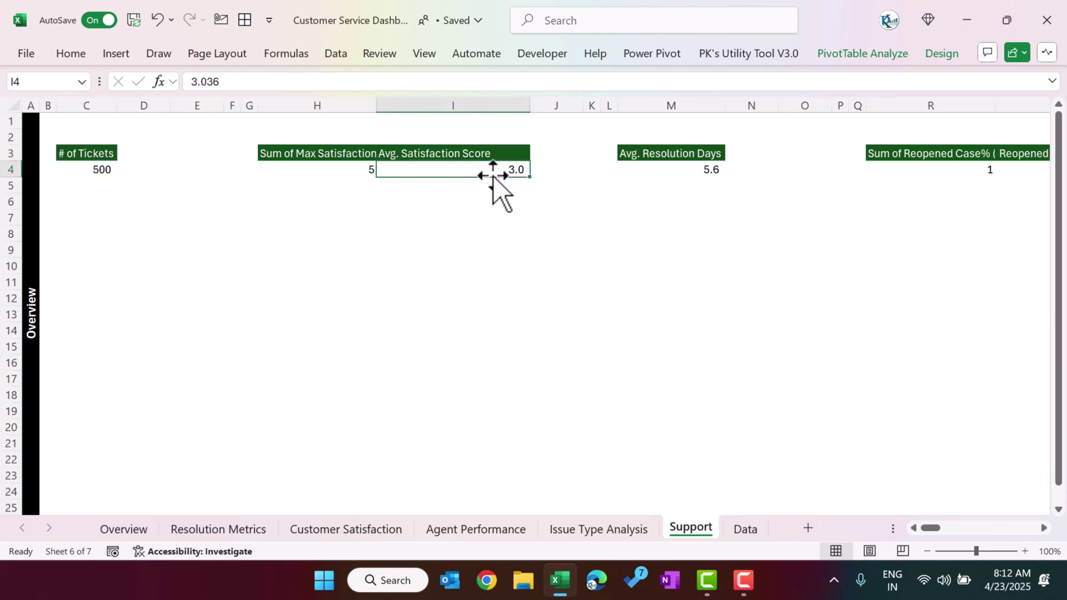
pyautogui.click(336, 168)
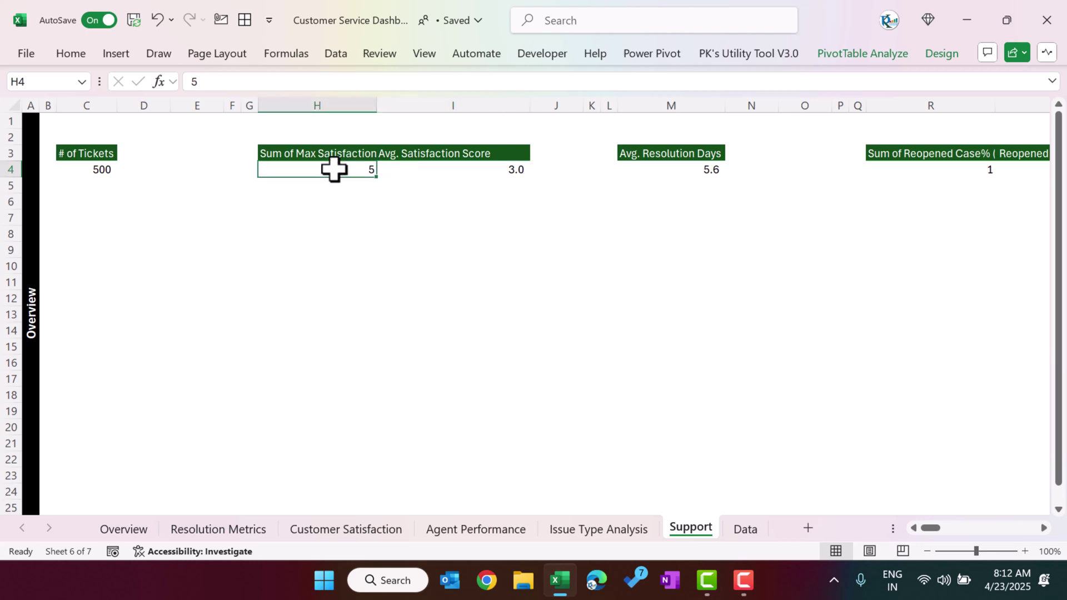
pyautogui.click(670, 165)
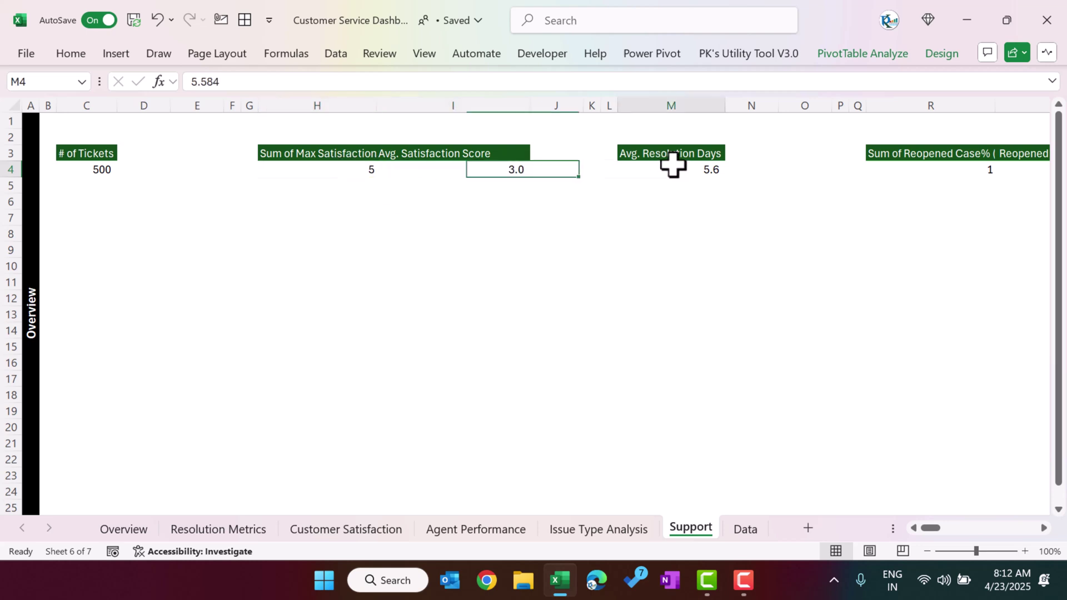
pyautogui.click(758, 178)
pyautogui.press('Right')
pyautogui.press('Right')
pyautogui.press('Right')
pyautogui.press('Right')
pyautogui.press('Right')
pyautogui.press('Right')
pyautogui.press('Right')
pyautogui.press('Right')
pyautogui.press('Right')
pyautogui.press('Right')
pyautogui.press('Right')
pyautogui.press('Right')
pyautogui.press('Right')
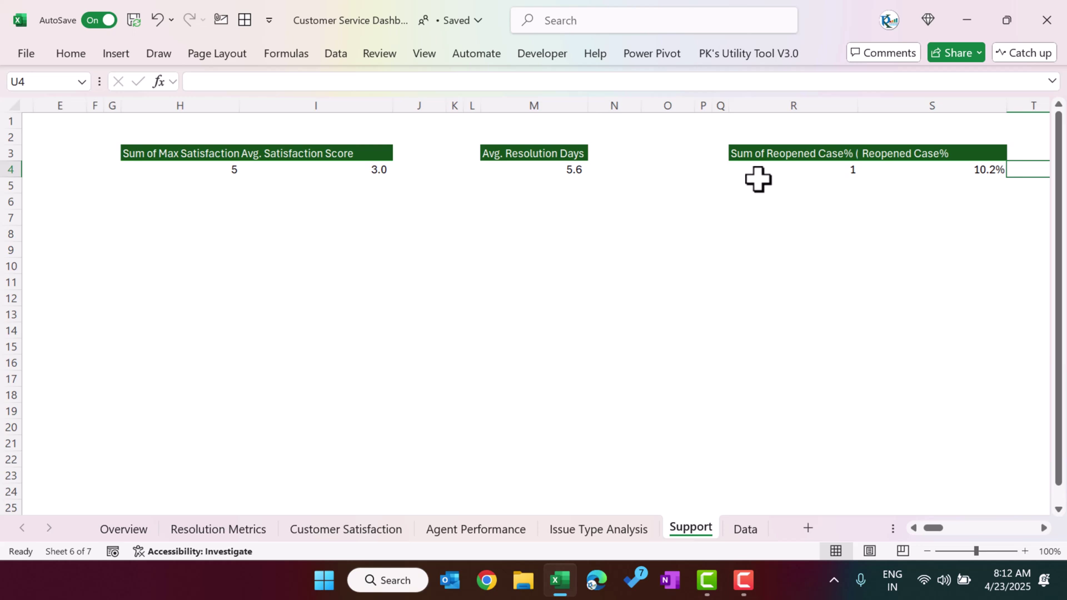
pyautogui.press('Right')
pyautogui.press('Right')
pyautogui.press('Right')
pyautogui.press('Right')
pyautogui.press('Right')
pyautogui.press('Right')
pyautogui.press('Right')
pyautogui.press('Right')
pyautogui.press('Right')
pyautogui.press('Right')
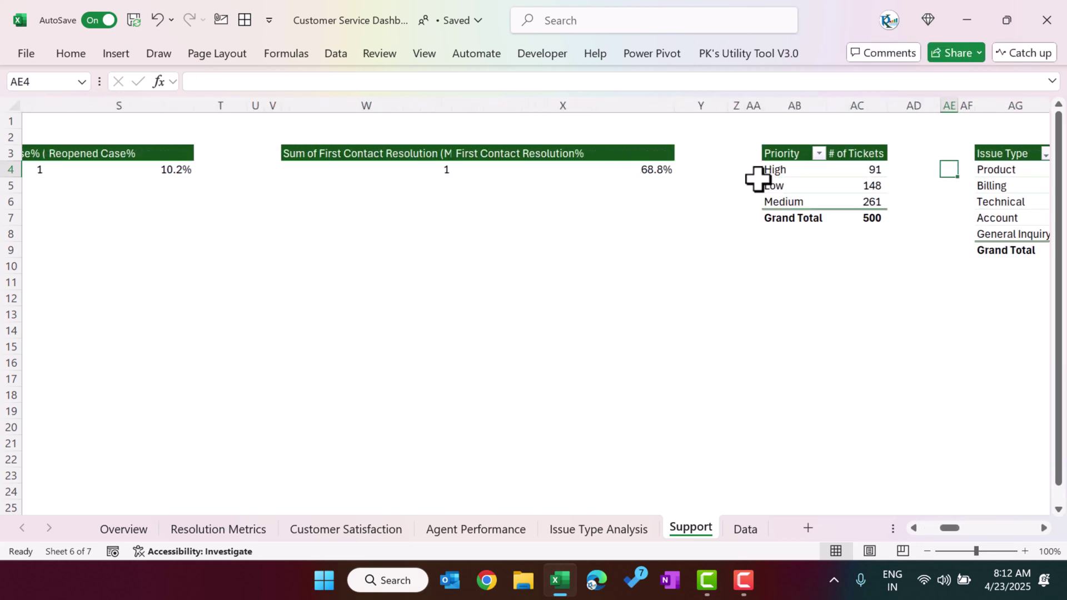
pyautogui.press('Right')
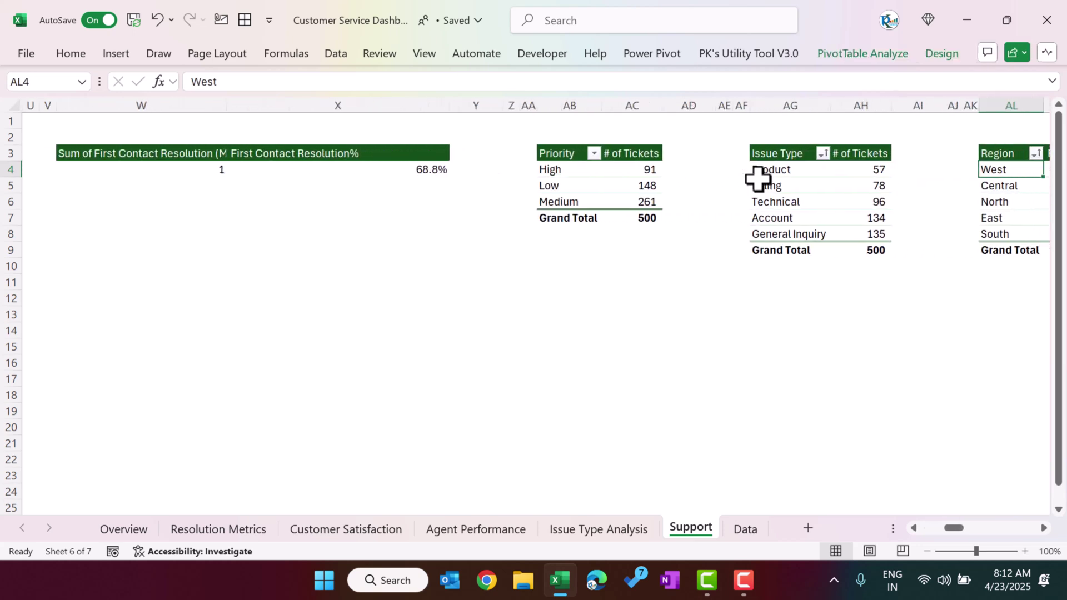
pyautogui.press('Right')
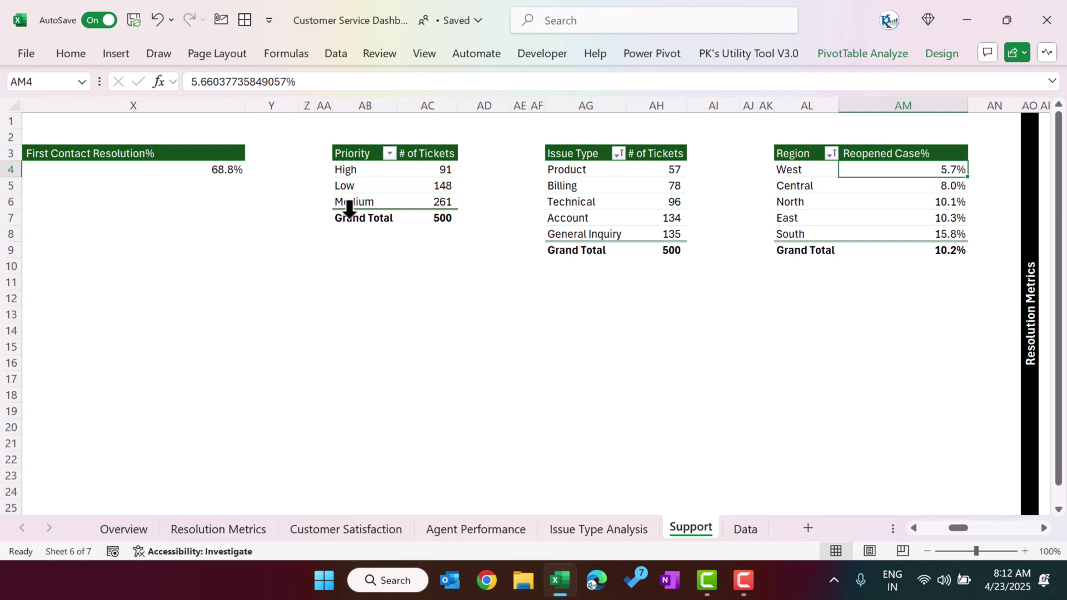
# Glance at Overview, check Product's average resolution days on Support, then return to Overview.
pyautogui.click(143, 537)
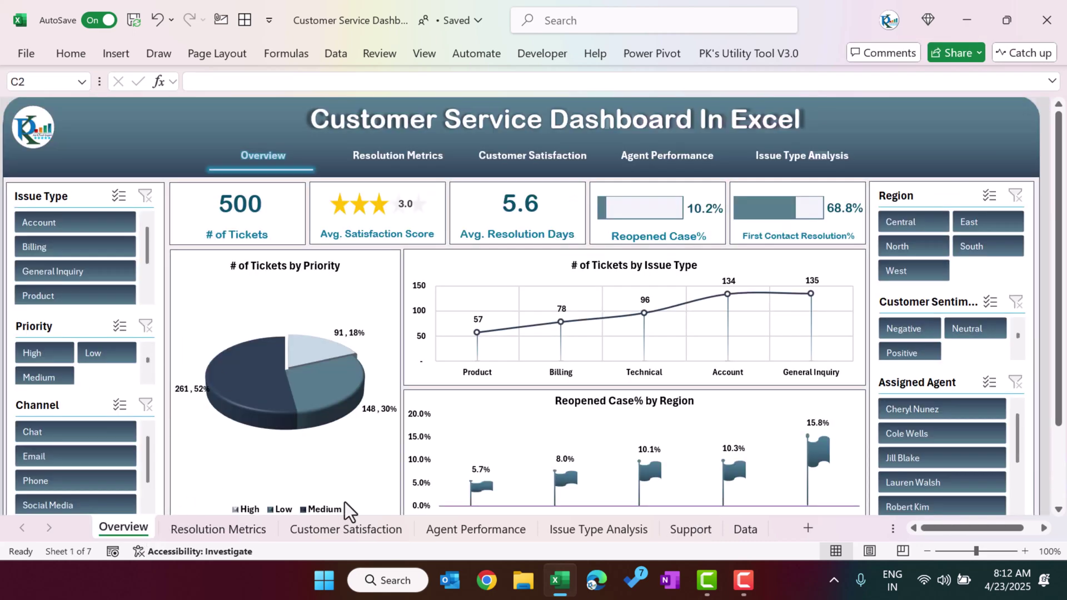
pyautogui.click(690, 529)
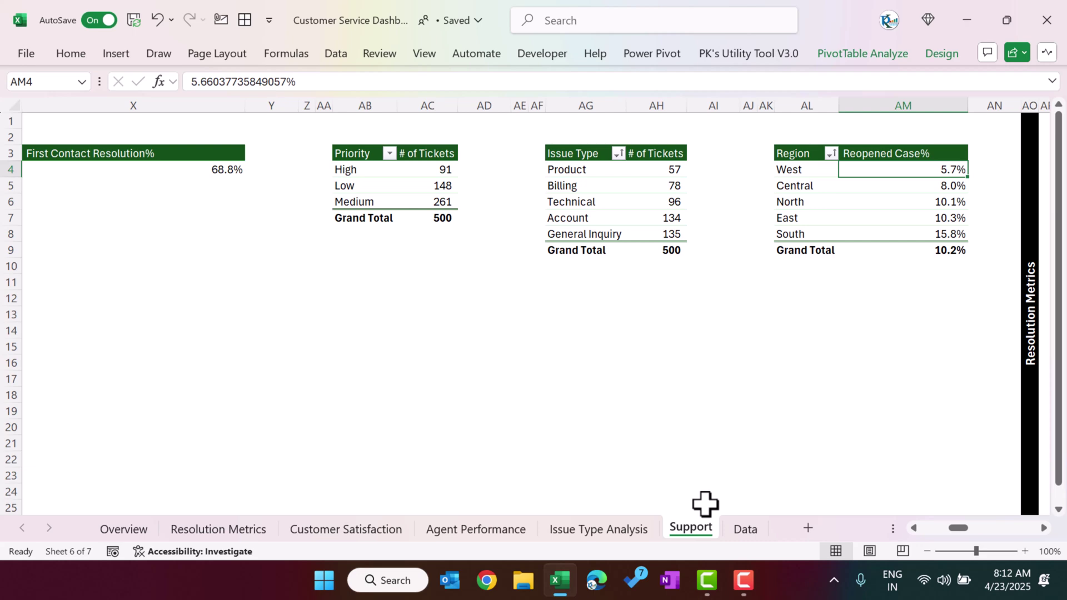
pyautogui.moveTo(962, 533); pyautogui.dragTo(972, 533)
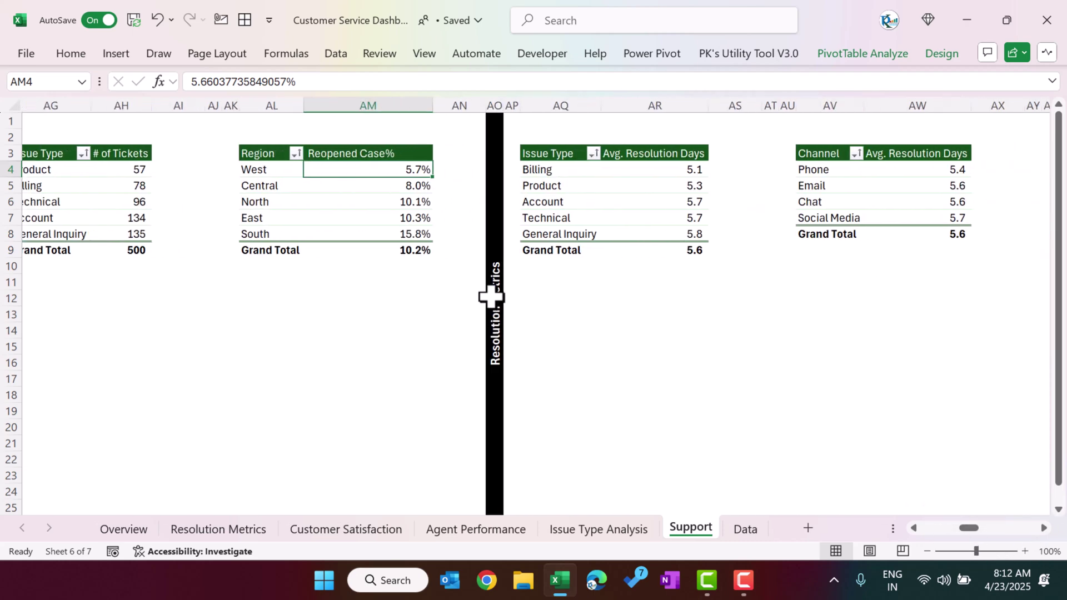
pyautogui.click(492, 298)
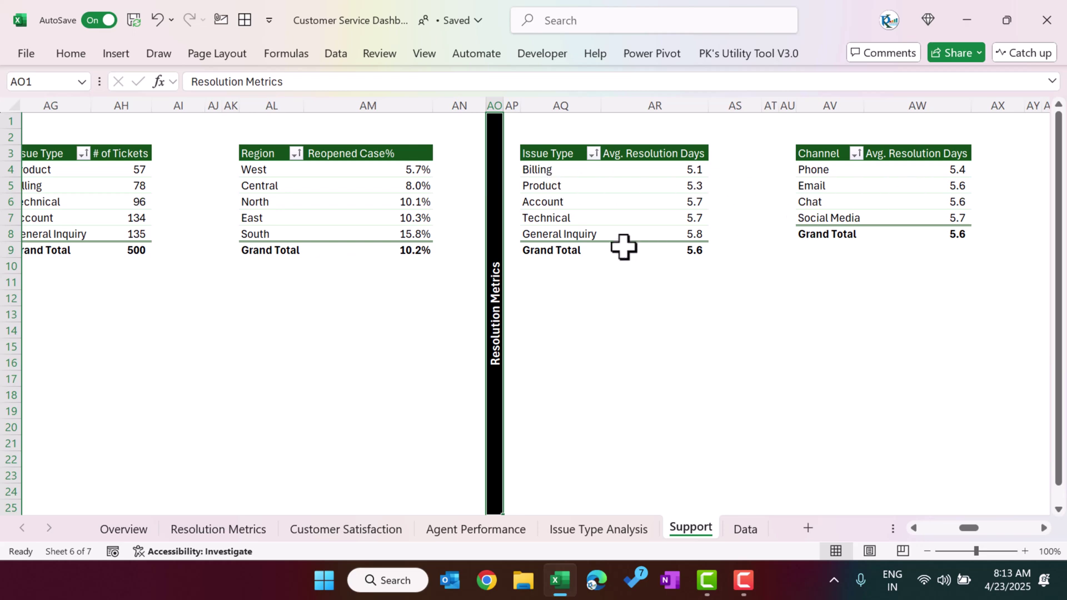
pyautogui.click(562, 185)
pyautogui.moveTo(970, 528); pyautogui.dragTo(982, 534)
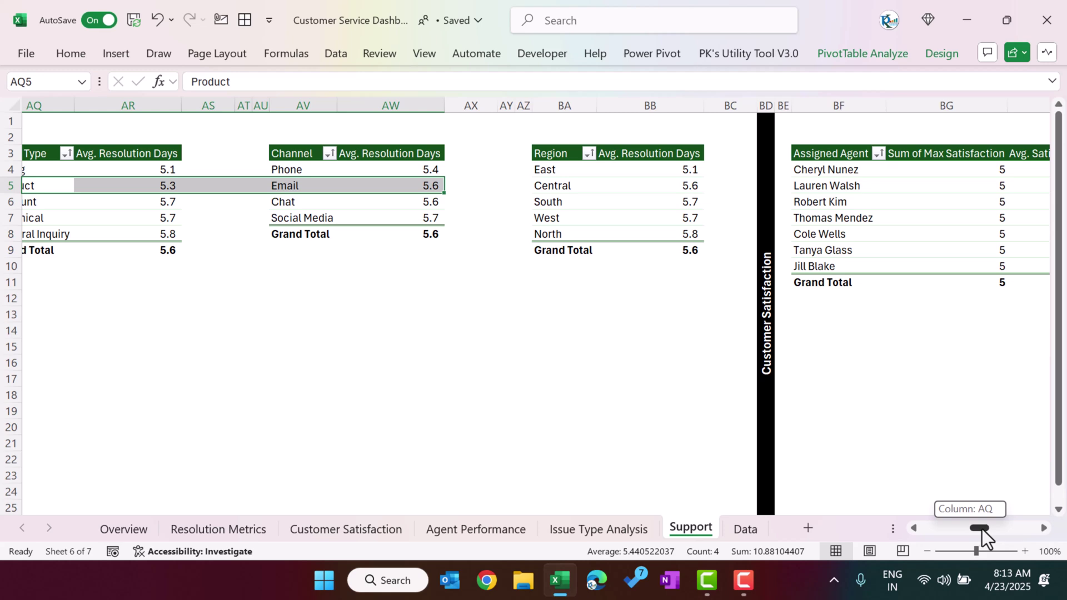
pyautogui.moveTo(996, 530); pyautogui.dragTo(872, 528)
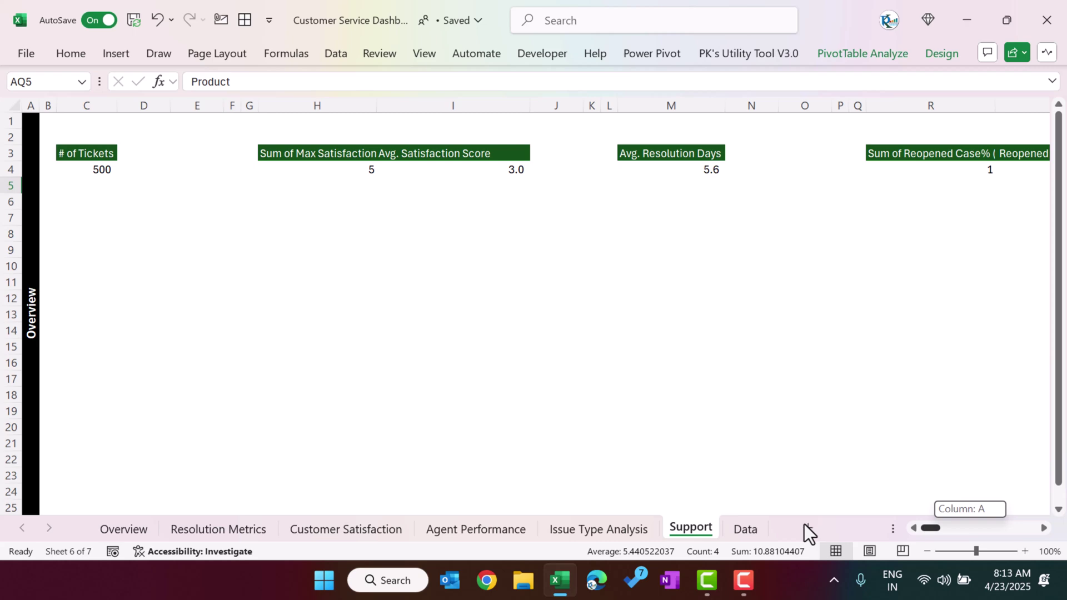
pyautogui.click(119, 529)
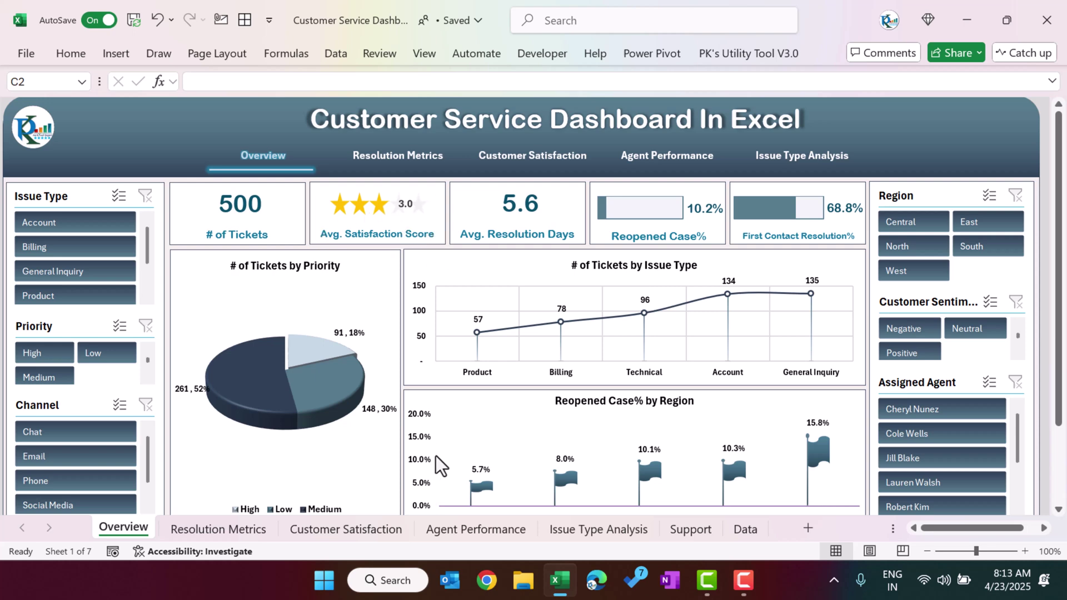
# View the Customer Satisfaction page, then scroll the Support sheet to the Assigned Agent pivot.
pyautogui.click(342, 529)
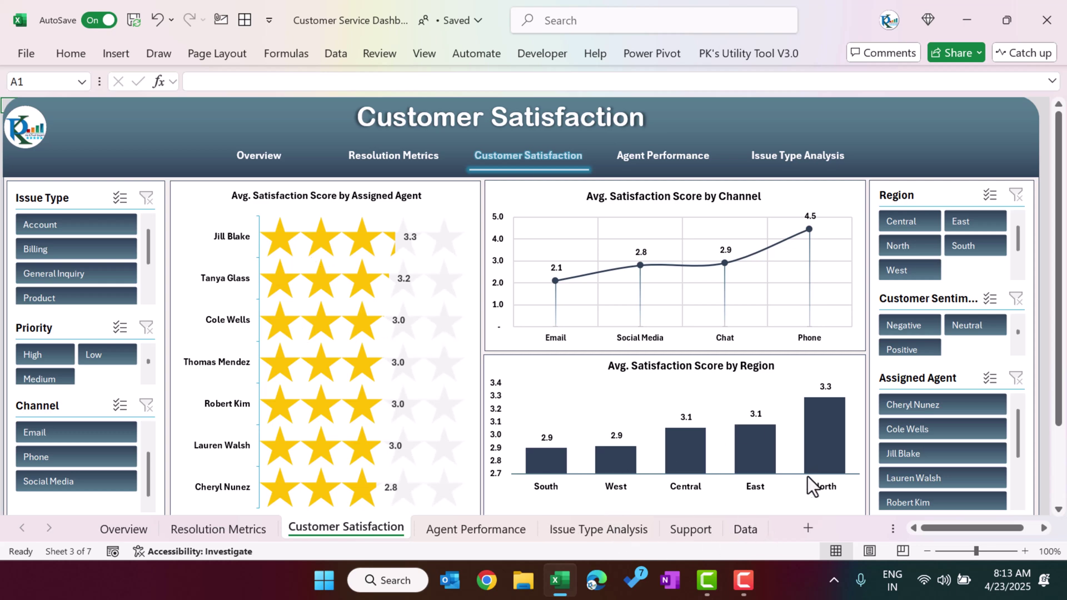
pyautogui.click(697, 528)
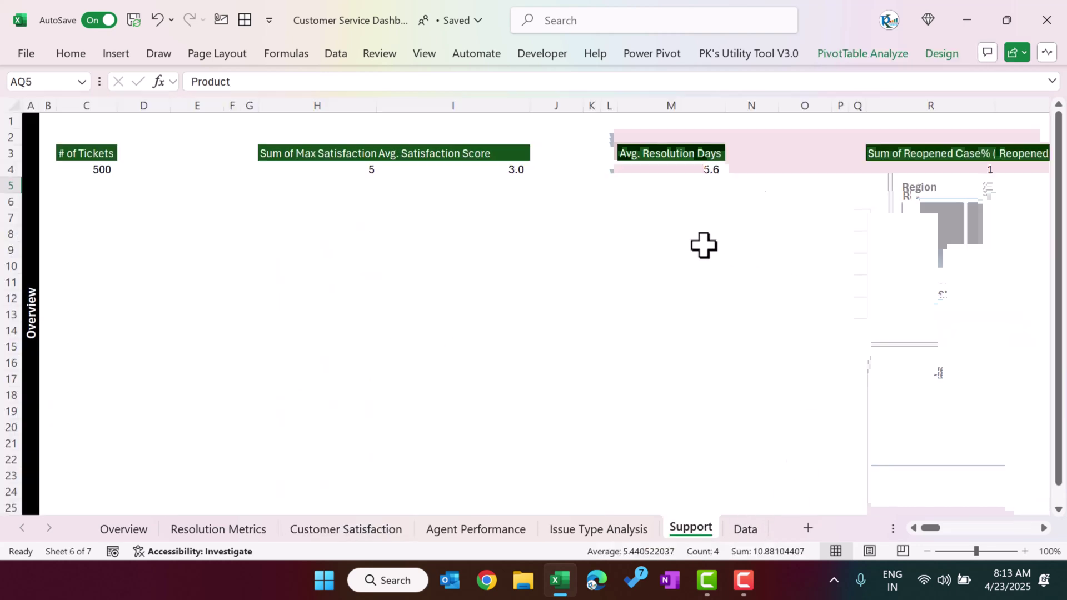
pyautogui.moveTo(934, 528); pyautogui.dragTo(955, 528)
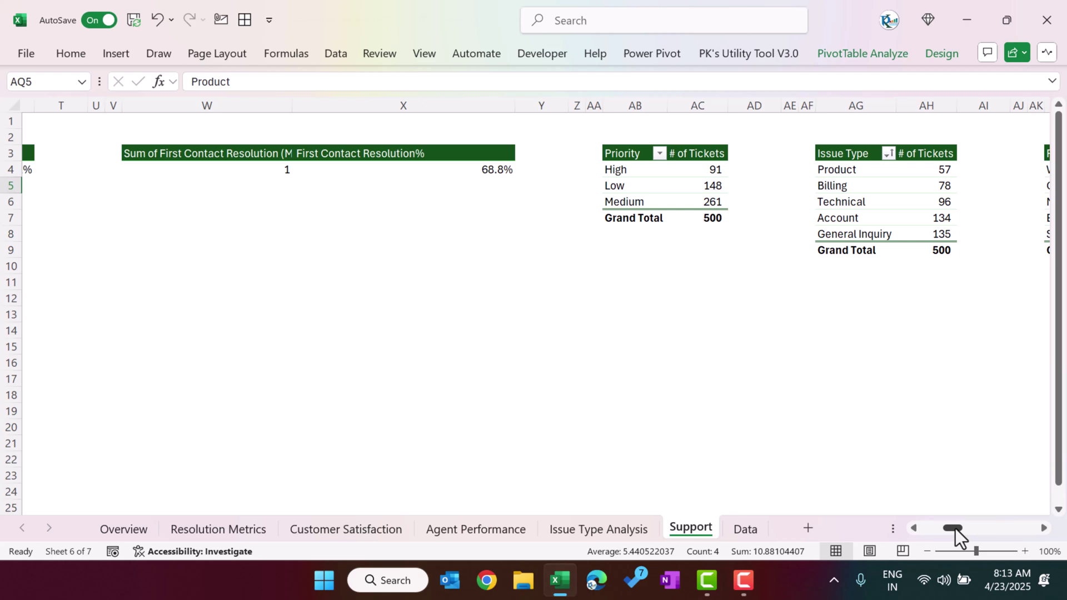
pyautogui.moveTo(954, 529); pyautogui.dragTo(980, 532)
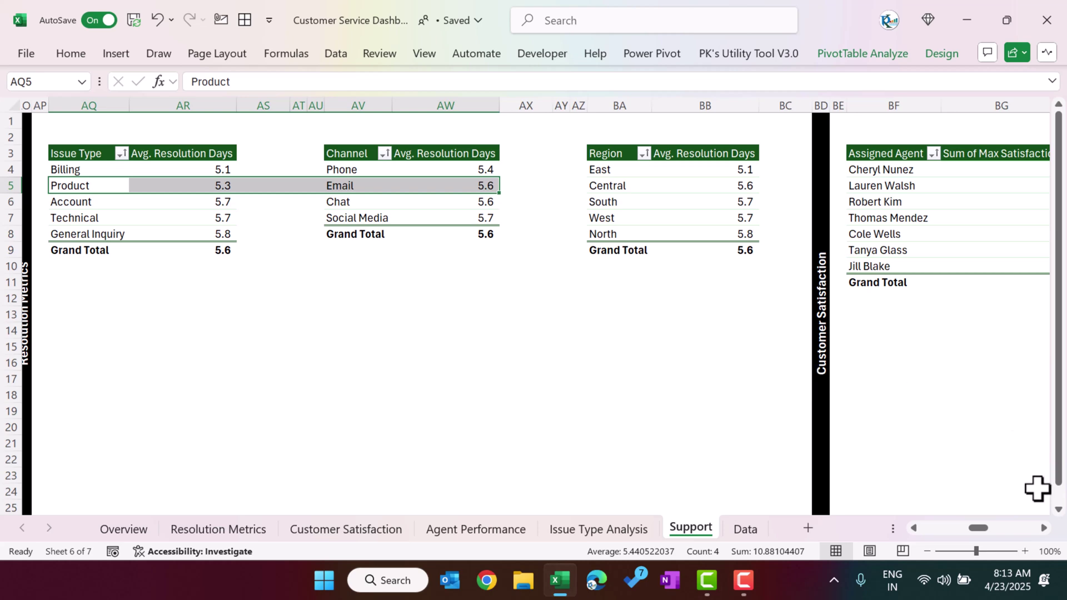
pyautogui.moveTo(979, 528); pyautogui.dragTo(988, 528)
# Select the agent names and Sum of Max Satisfaction values, then show the PivotTable Analyze tools.
pyautogui.moveTo(578, 160); pyautogui.dragTo(580, 262)
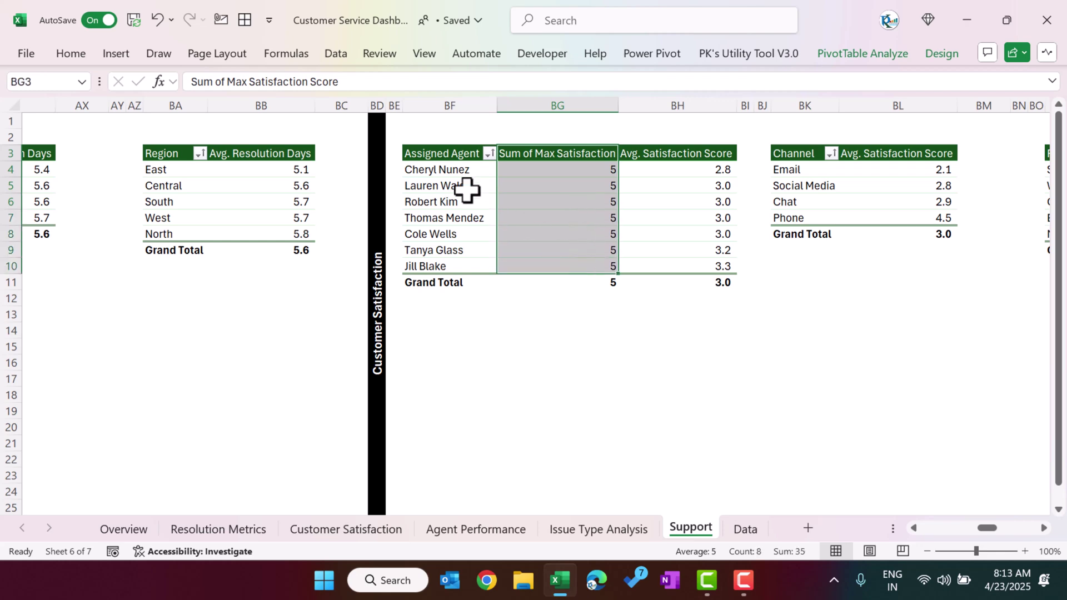
pyautogui.click(451, 169)
pyautogui.moveTo(454, 185); pyautogui.dragTo(452, 266)
pyautogui.moveTo(566, 169); pyautogui.dragTo(576, 229)
pyautogui.click(583, 195)
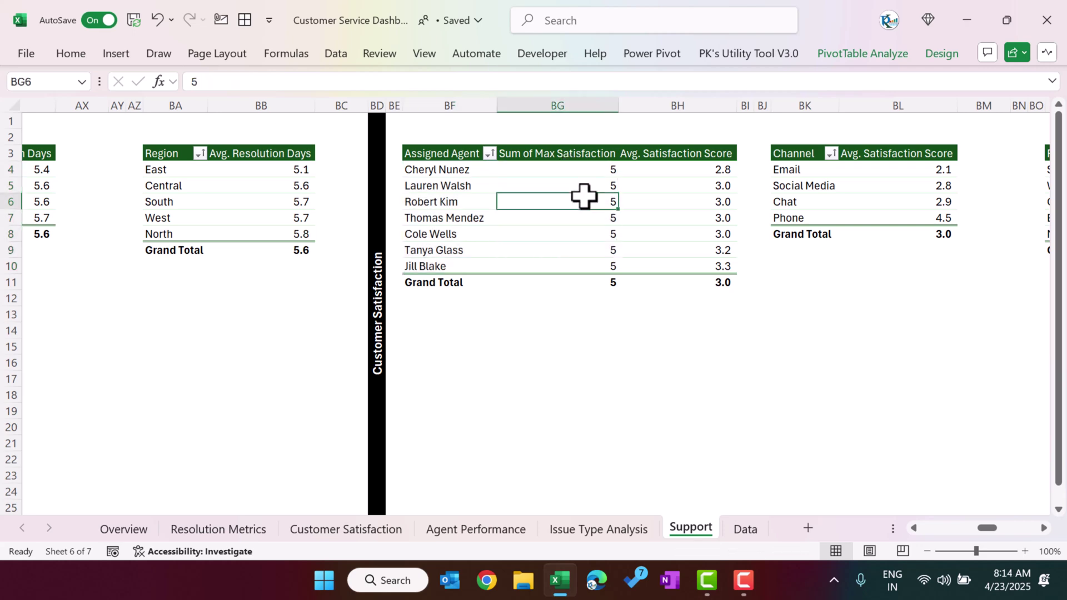
pyautogui.click(868, 58)
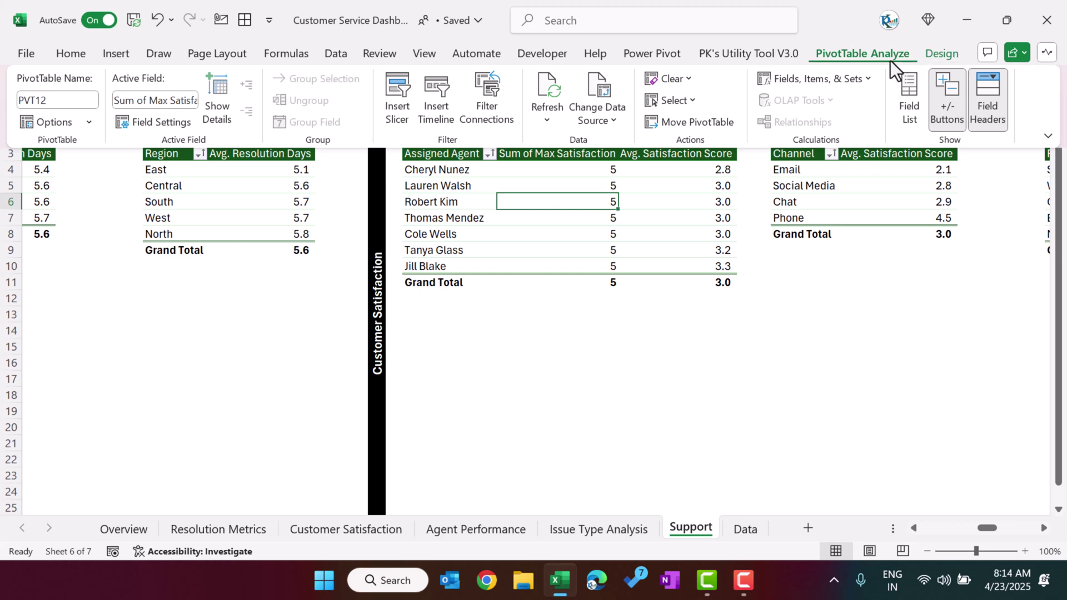
# Confirm the Max Satisfaction Score calculated field's formula is =5.
pyautogui.click(871, 78)
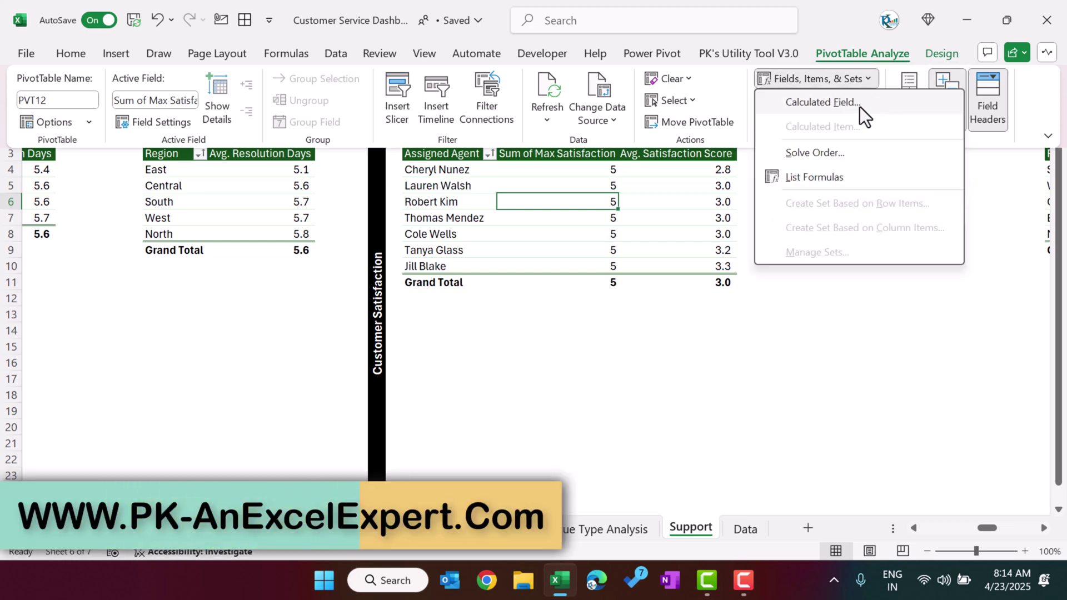
pyautogui.click(822, 102)
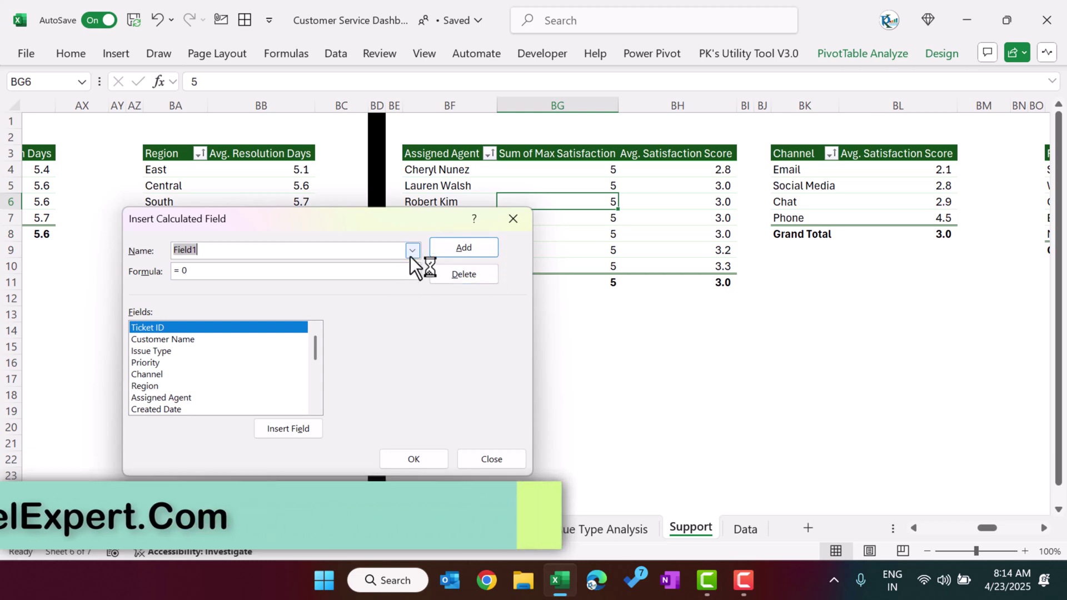
pyautogui.click(410, 253)
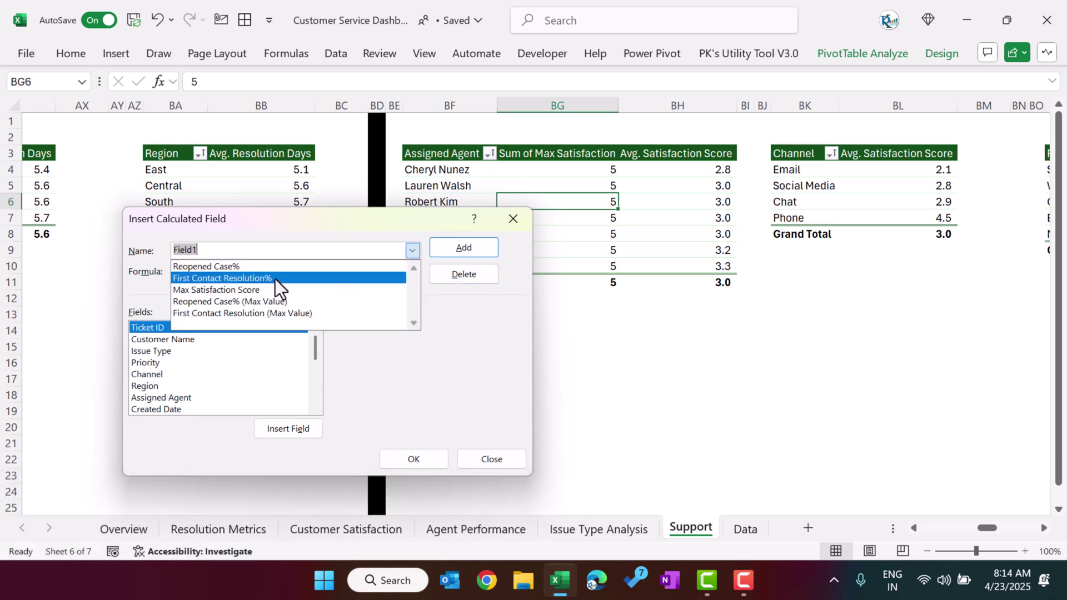
pyautogui.click(214, 290)
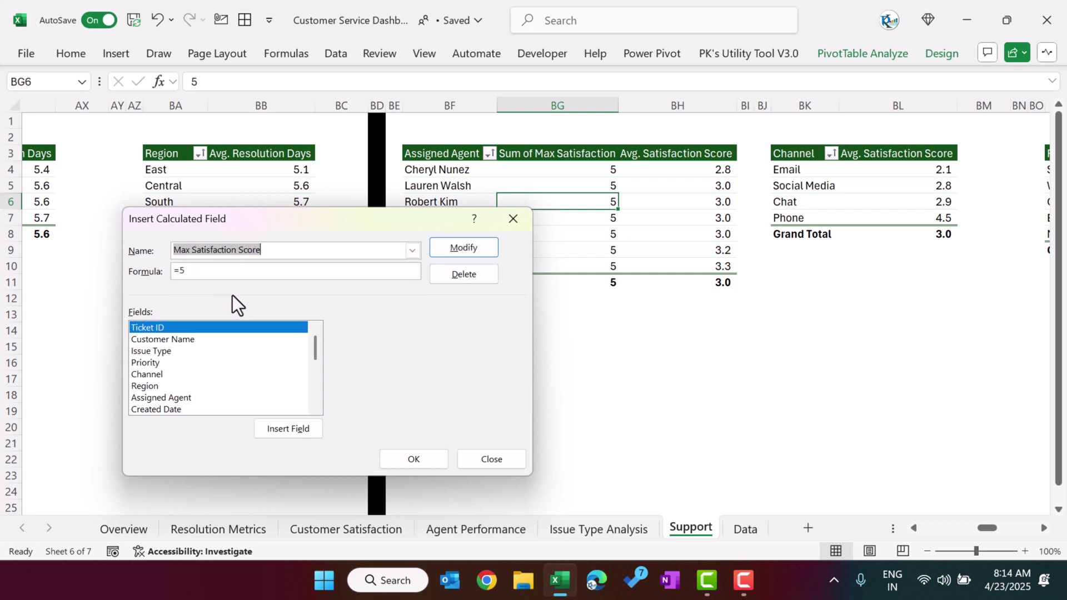
pyautogui.click(231, 270)
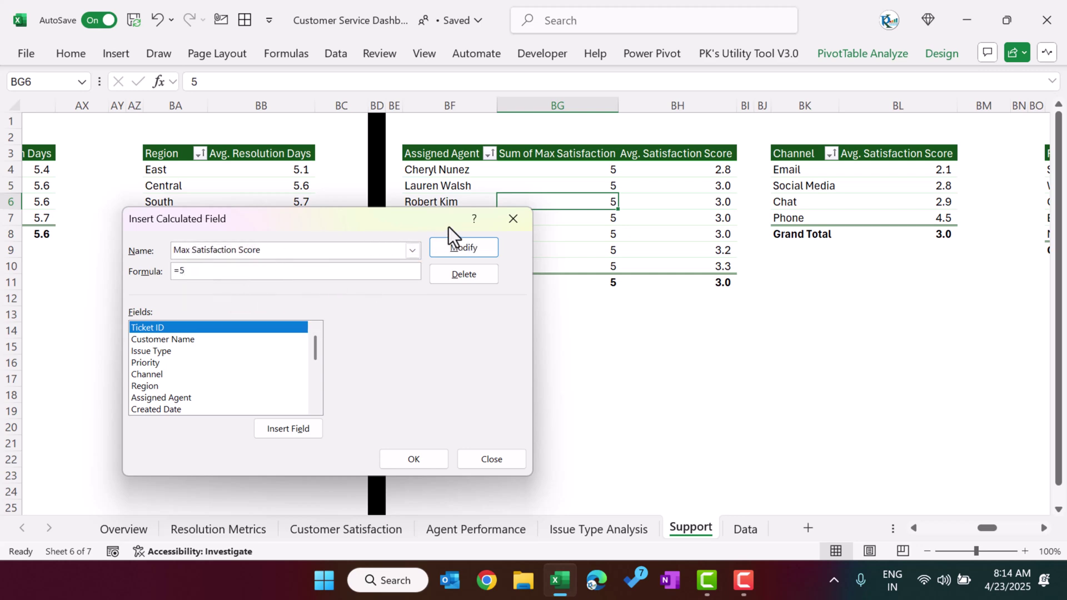
pyautogui.click(506, 225)
# Review the Avg. Satisfaction Score field in the pivot's field list, then close it.
pyautogui.moveTo(681, 155); pyautogui.dragTo(695, 278)
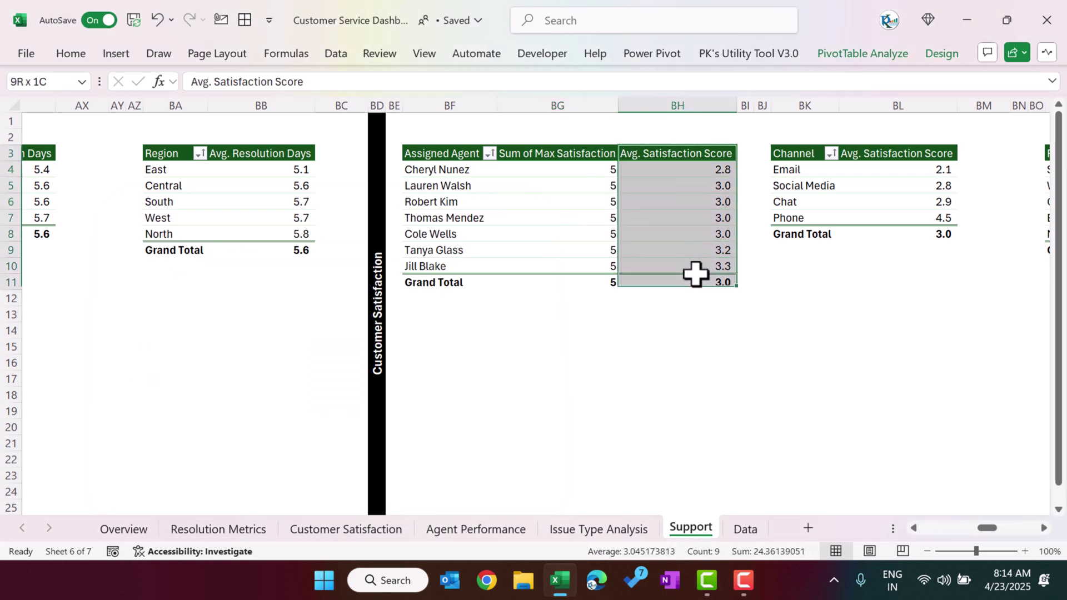
pyautogui.rightClick(630, 187)
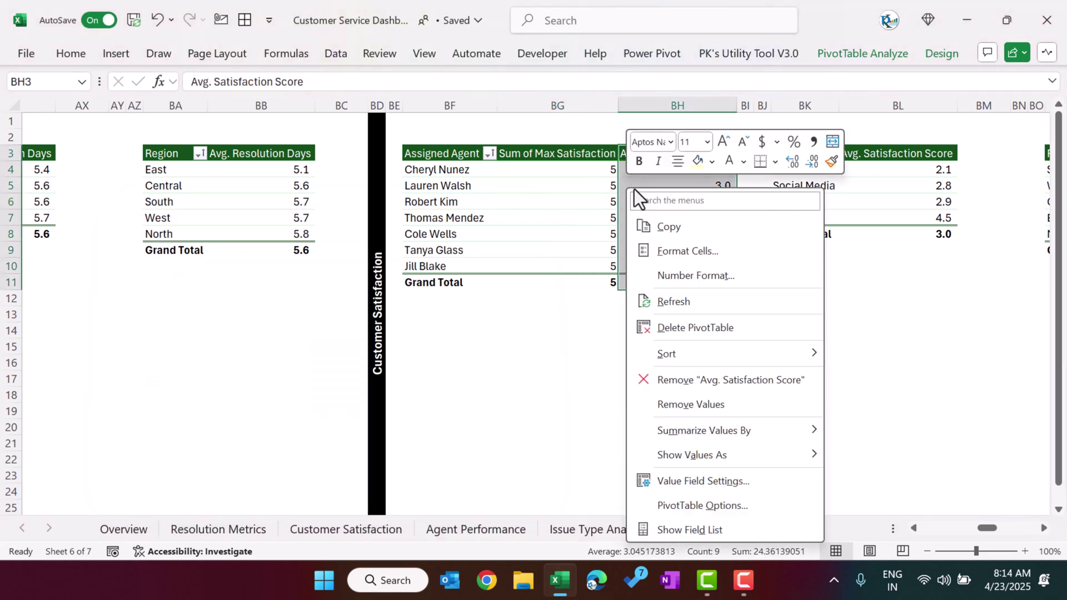
pyautogui.click(695, 526)
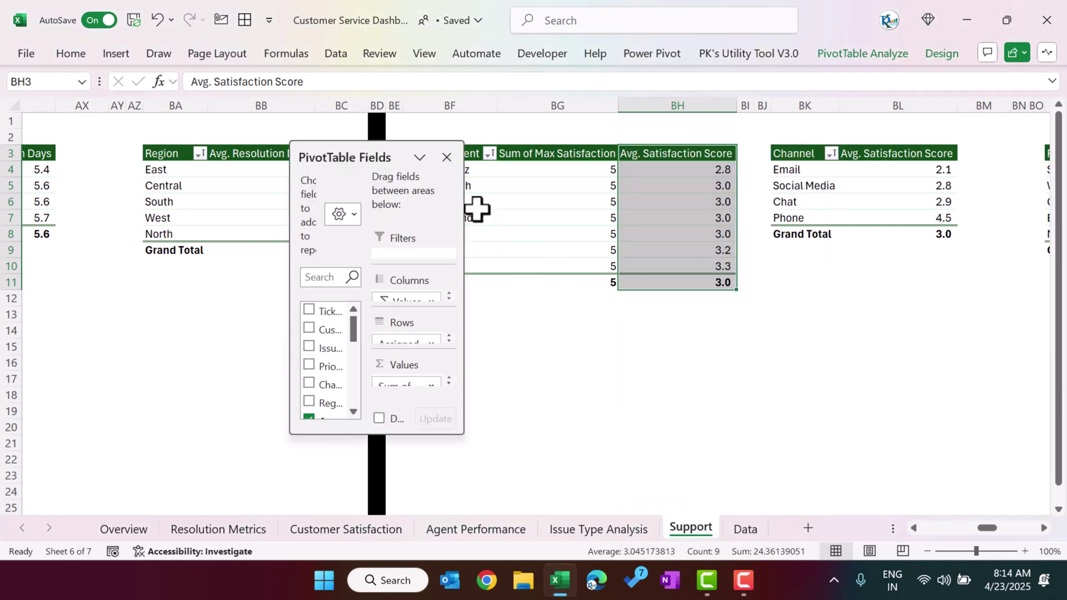
pyautogui.moveTo(459, 433); pyautogui.dragTo(679, 507)
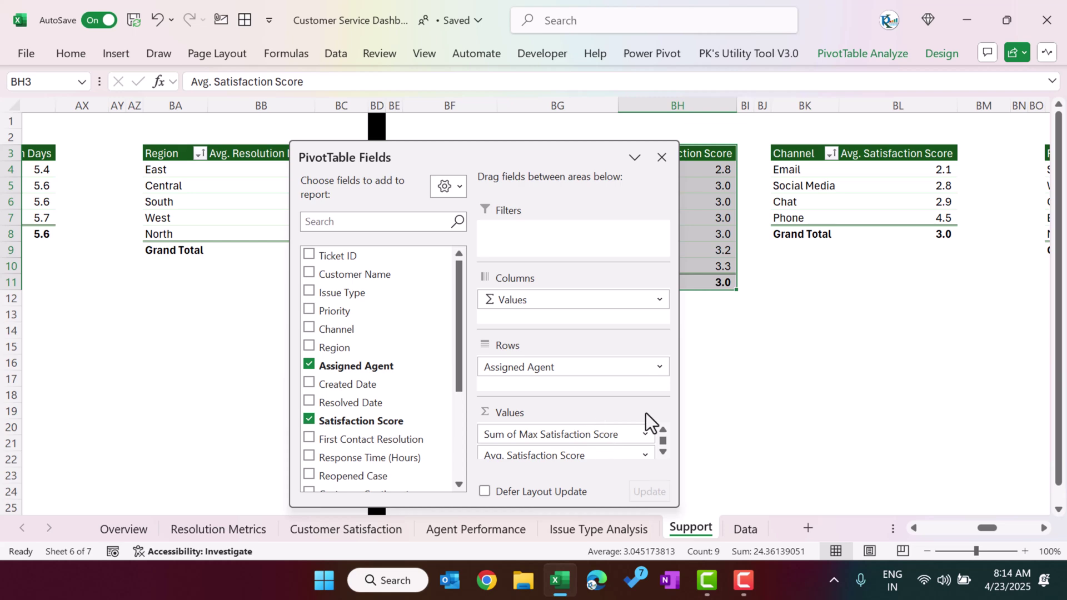
pyautogui.click(662, 451)
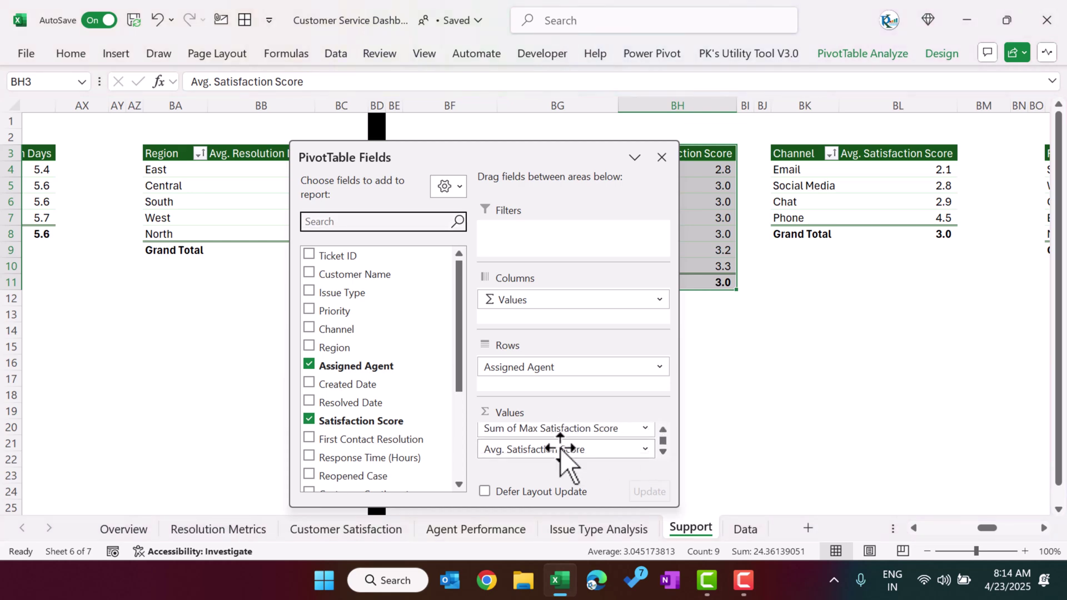
pyautogui.click(661, 158)
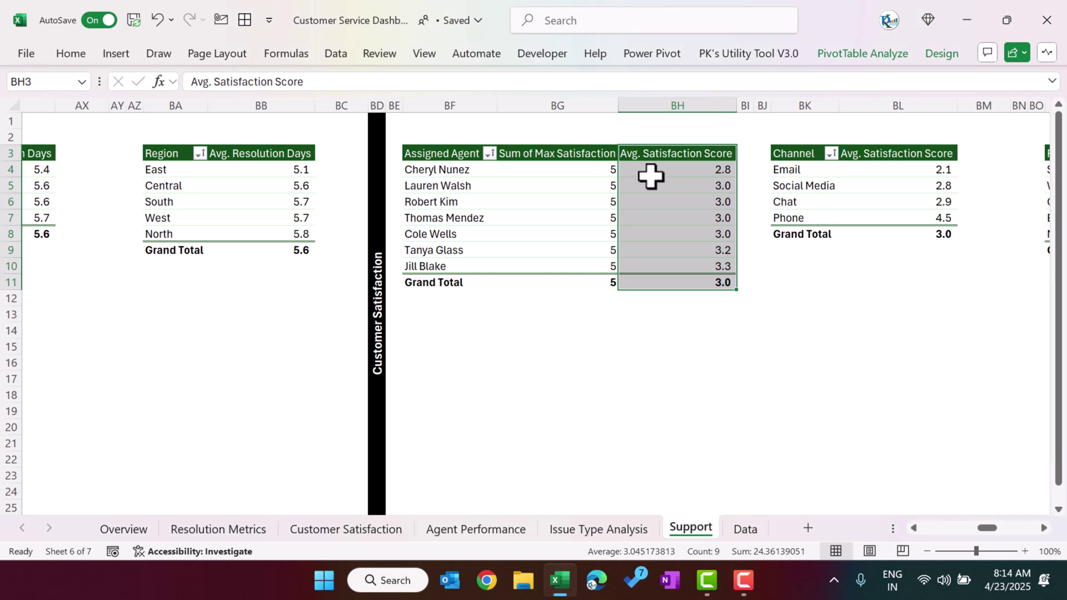
pyautogui.click(506, 187)
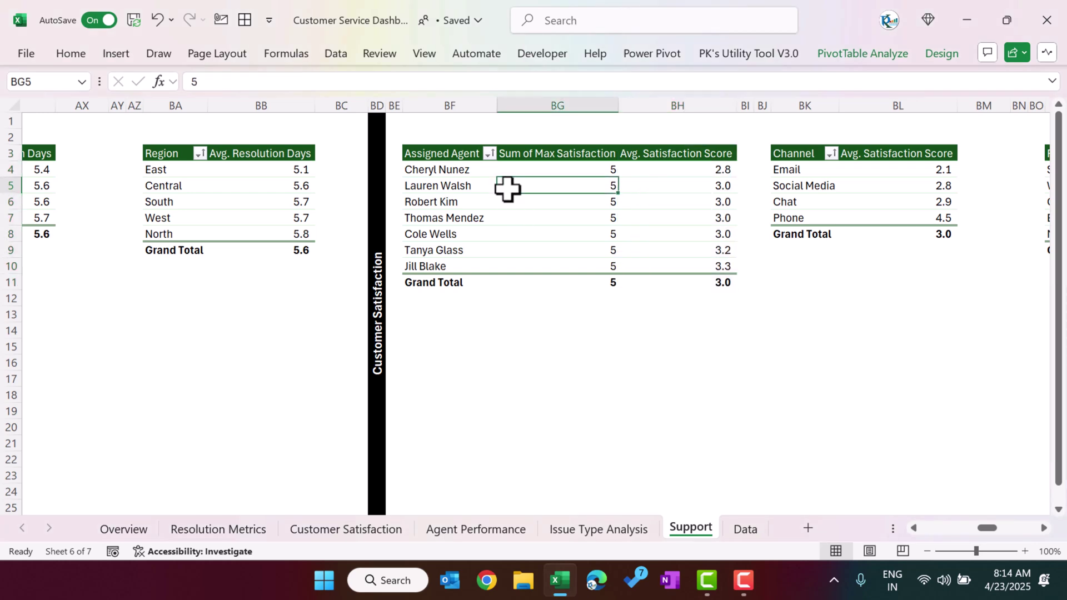
# Insert a 2-D clustered bar PivotChart of the agent satisfaction pivot and reposition it.
pyautogui.click(303, 529)
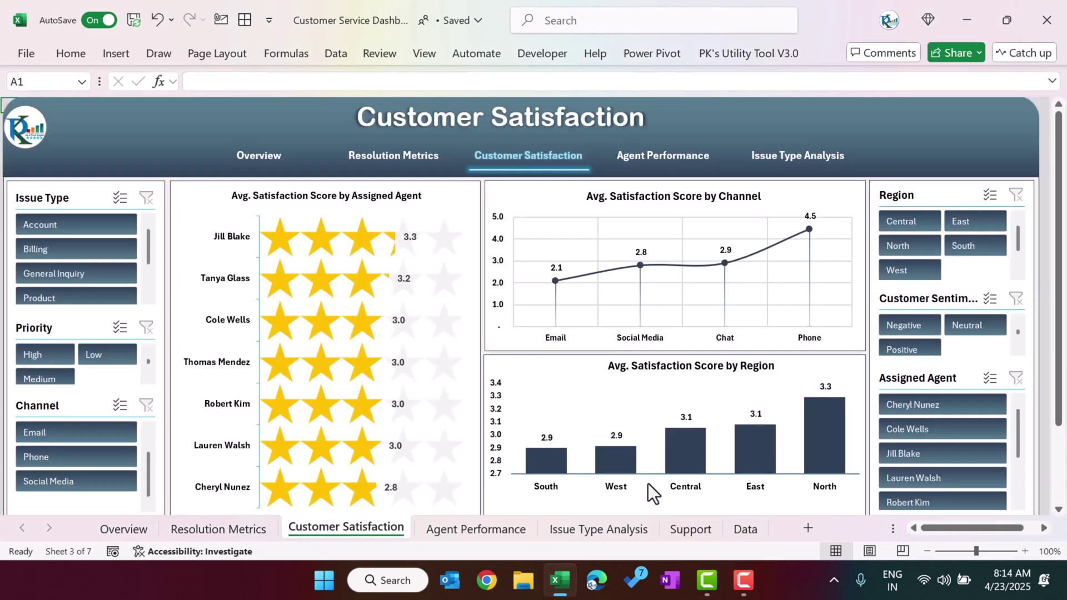
pyautogui.click(677, 527)
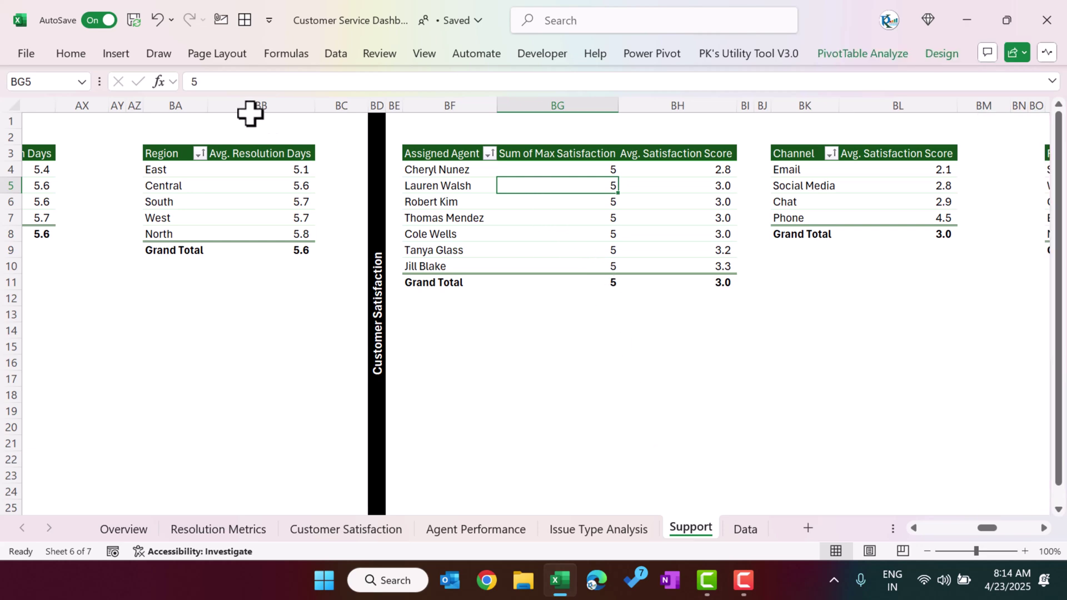
pyautogui.click(121, 52)
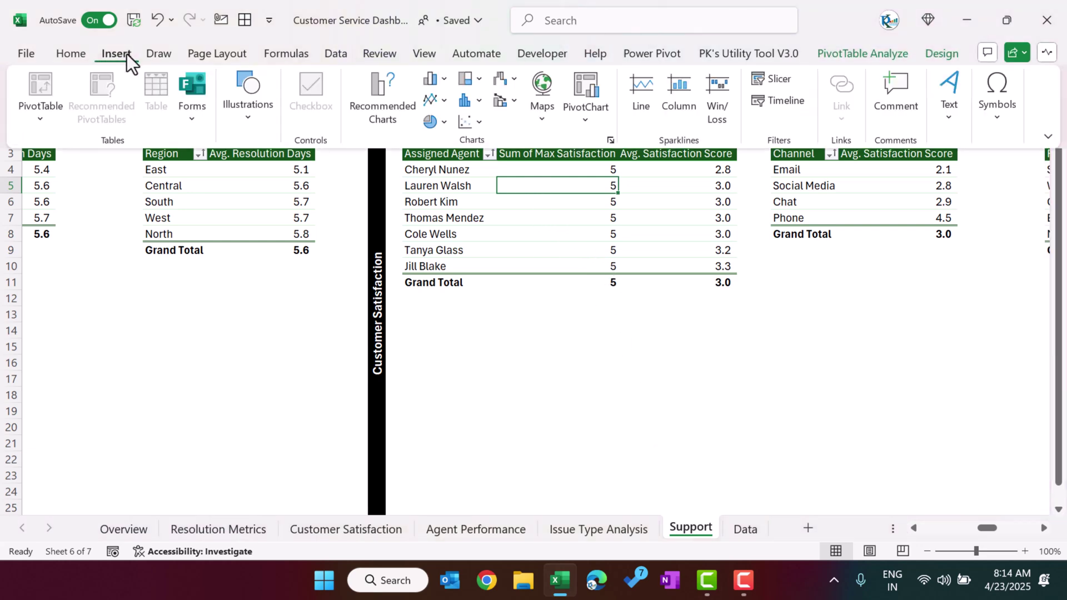
pyautogui.click(444, 78)
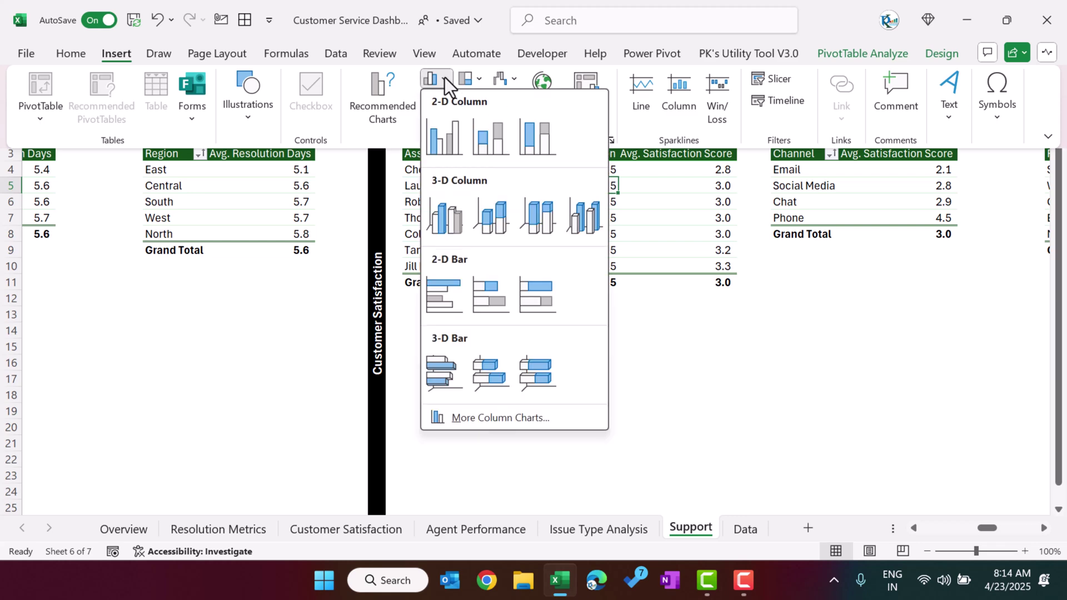
pyautogui.click(447, 296)
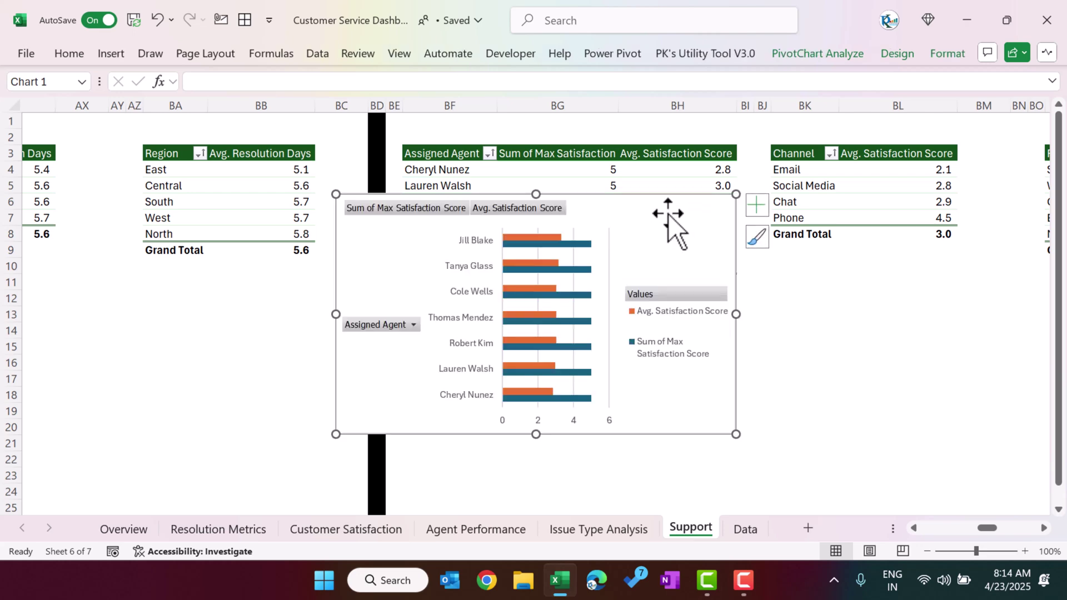
pyautogui.moveTo(668, 219); pyautogui.dragTo(751, 271)
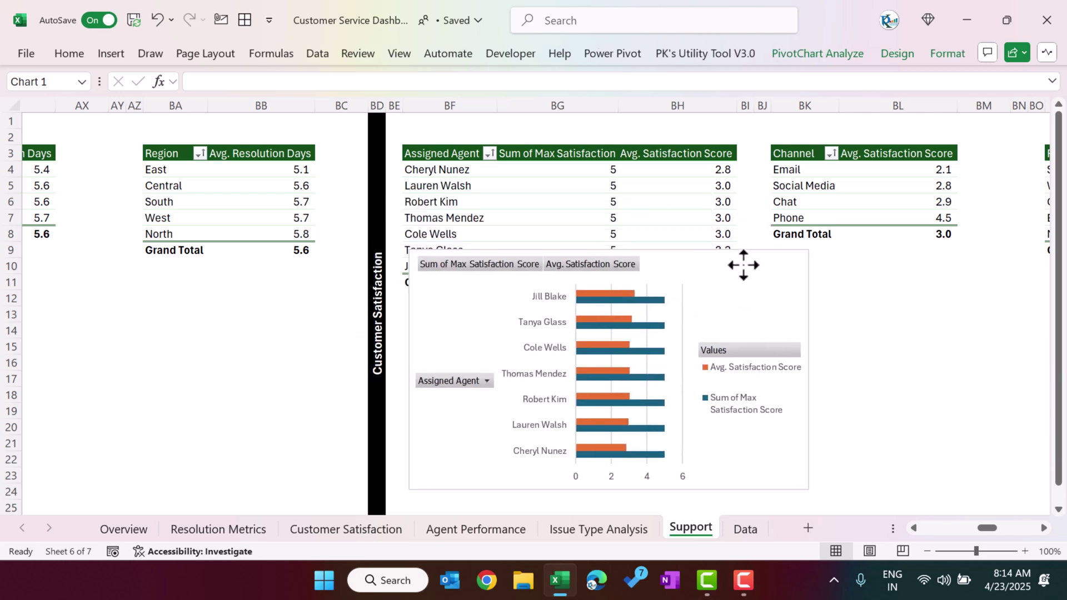
# Hide all field buttons on the agent bar chart and delete its legend.
pyautogui.click(830, 58)
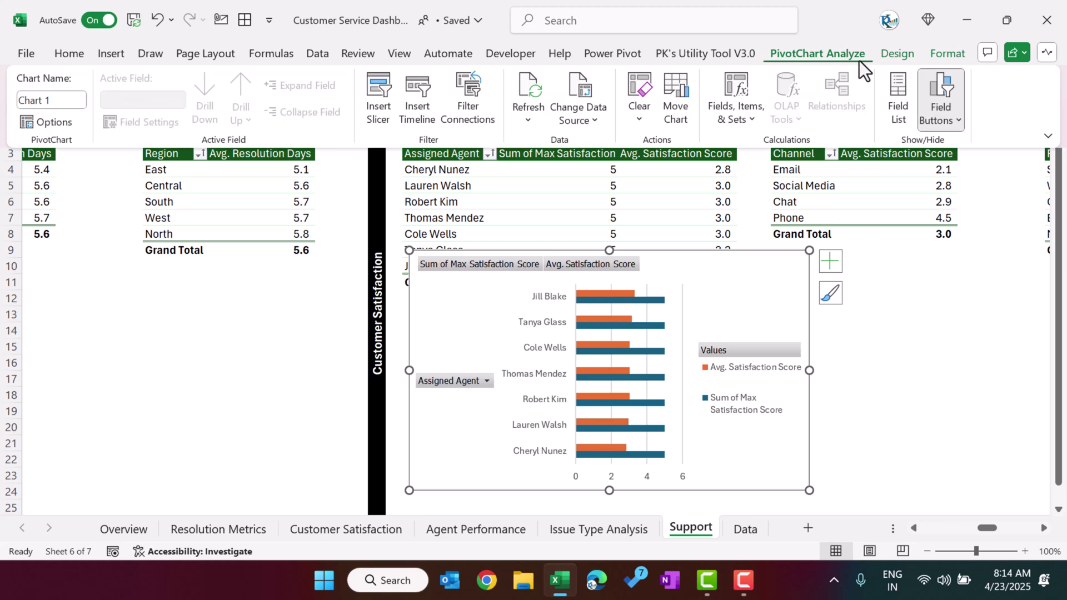
pyautogui.click(958, 123)
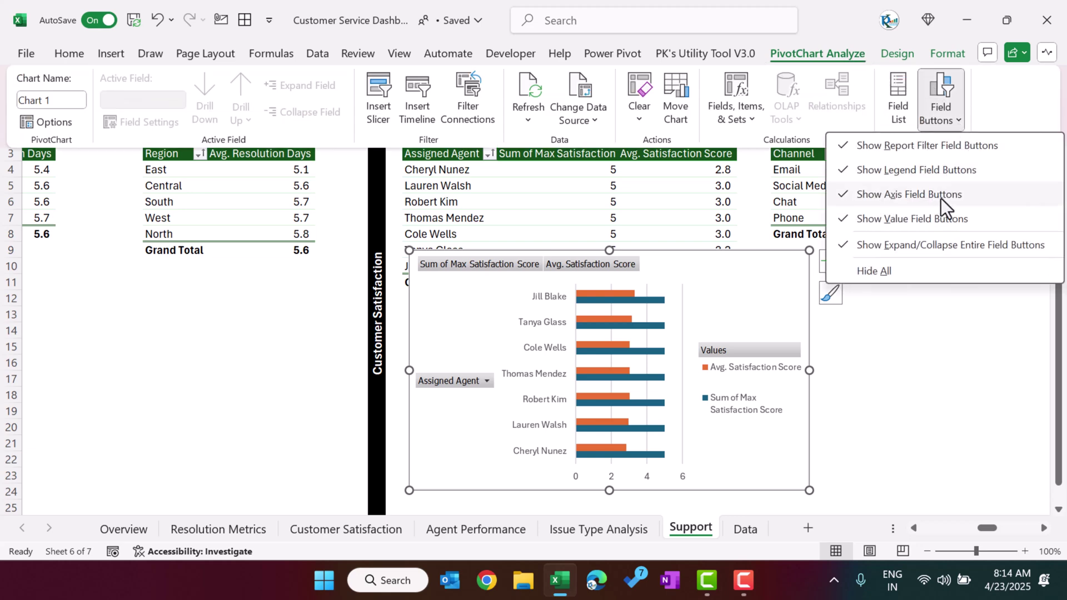
pyautogui.click(881, 273)
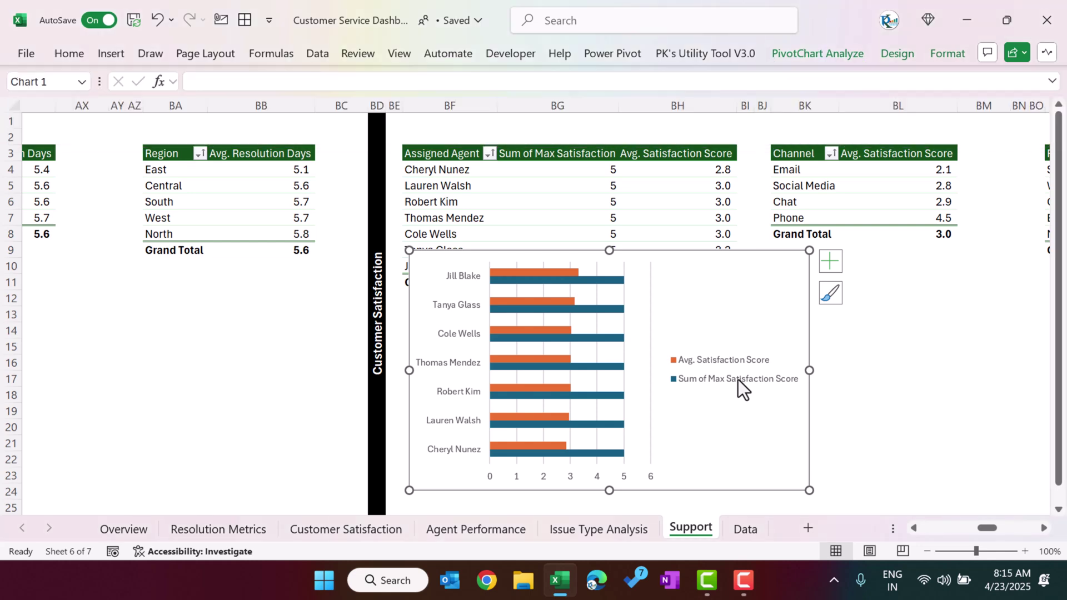
pyautogui.click(715, 377)
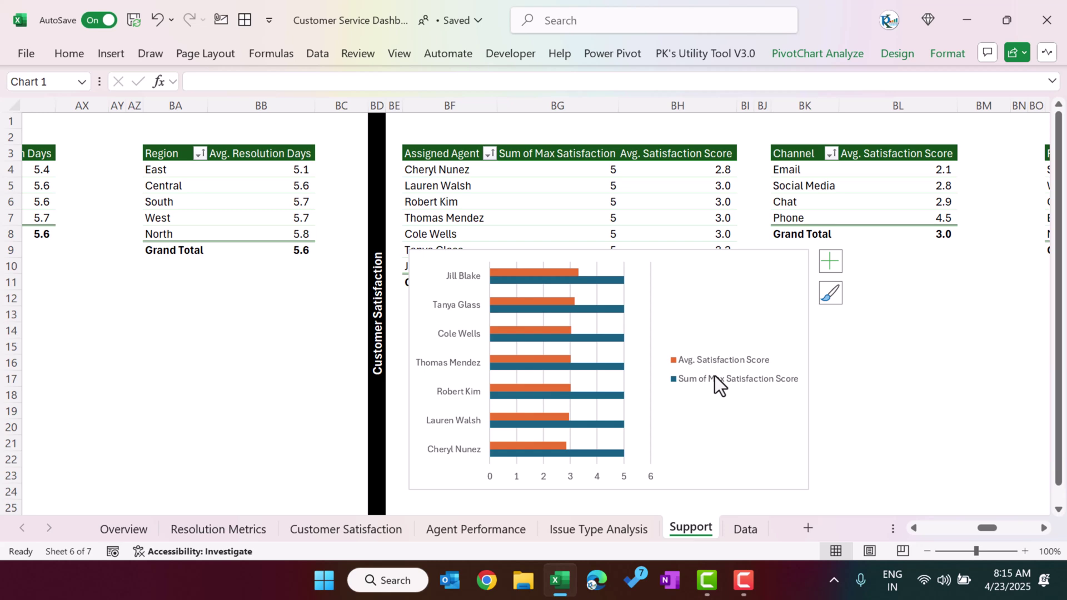
pyautogui.press('Delete')
# Add a chart title, turn off the gridlines and delete the horizontal value axis.
pyautogui.click(831, 262)
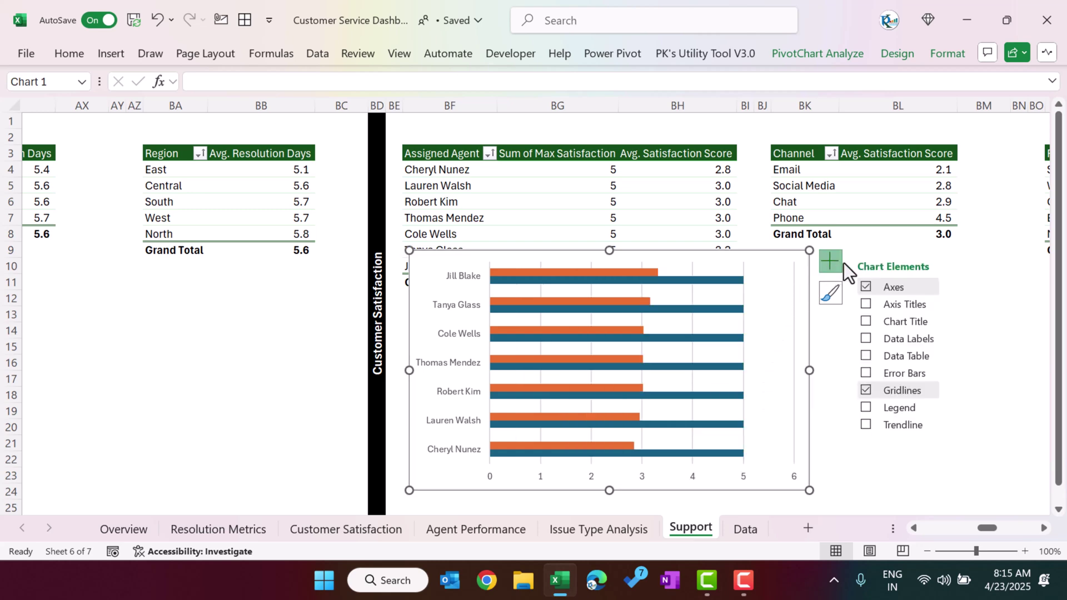
pyautogui.click(866, 322)
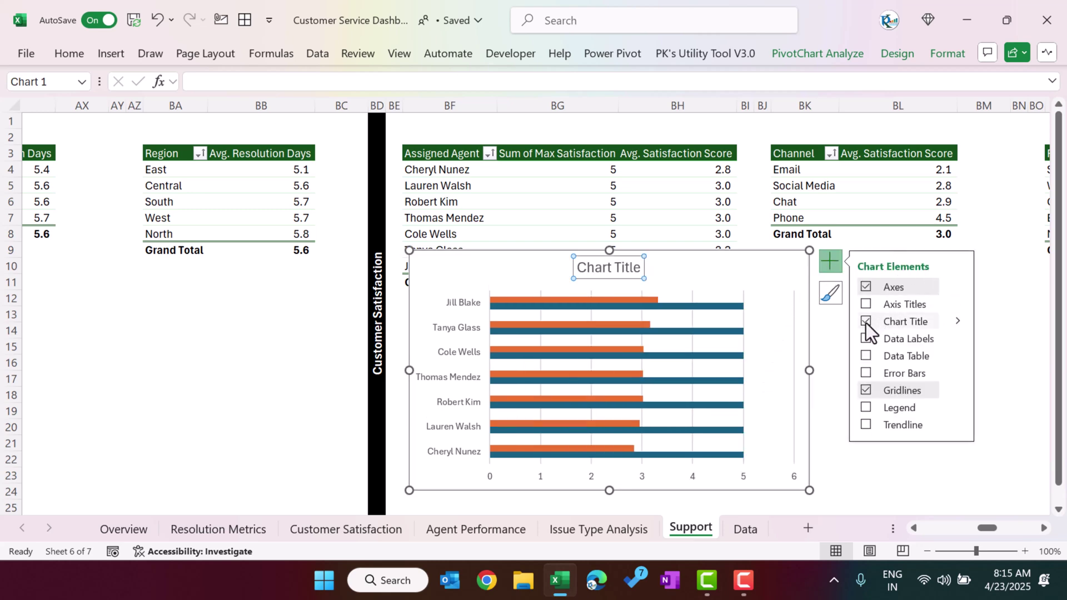
pyautogui.click(864, 391)
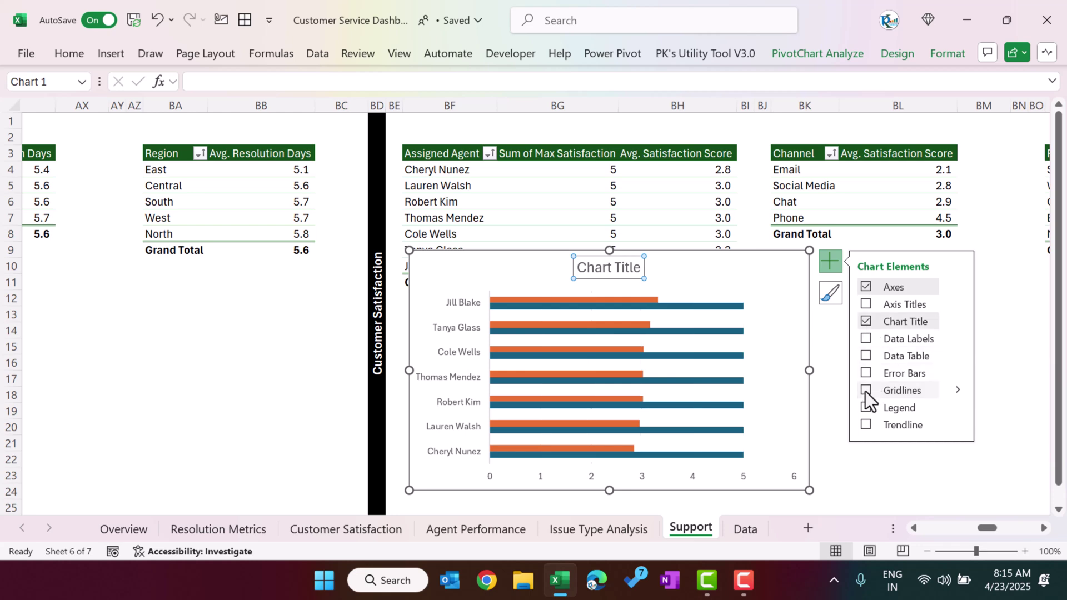
pyautogui.click(590, 478)
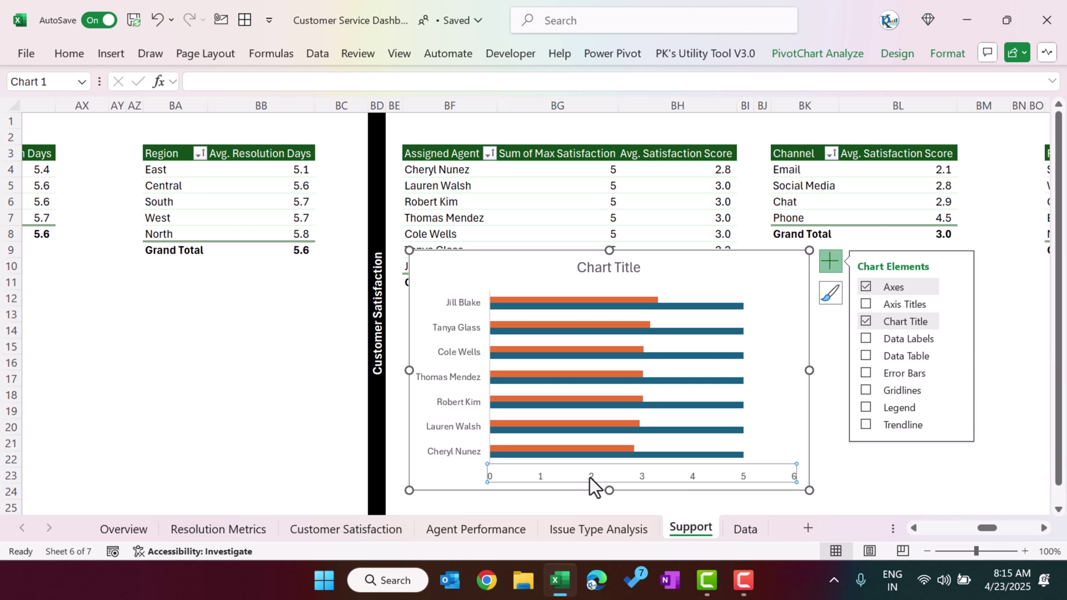
pyautogui.press('Delete')
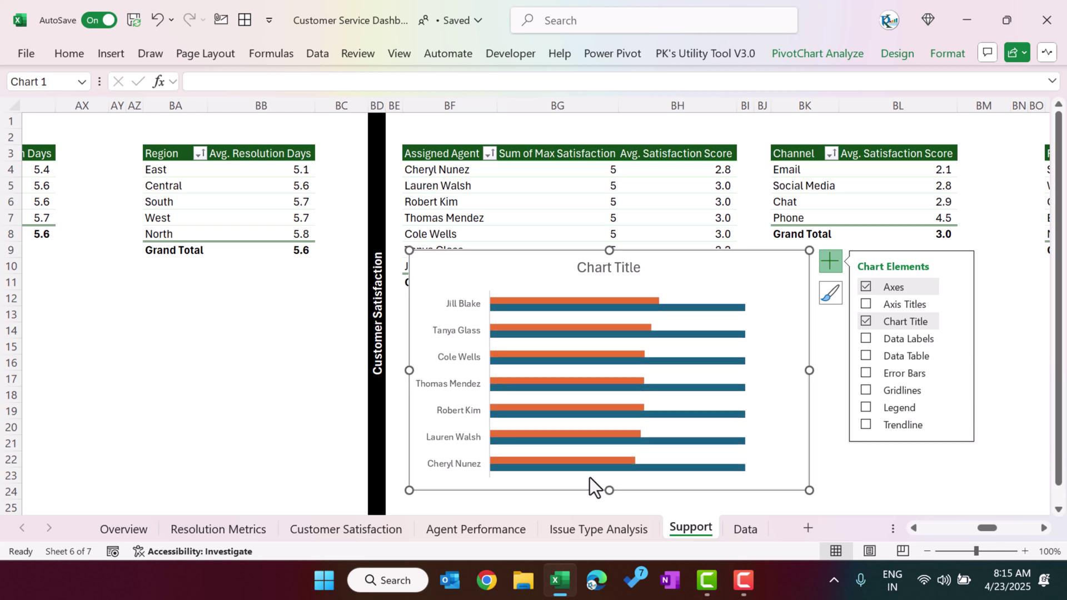
# Retitle the agent bar chart 'Avg. Satisfaction Stock by Agent'.
pyautogui.click(607, 267)
pyautogui.tripleClick(614, 269)
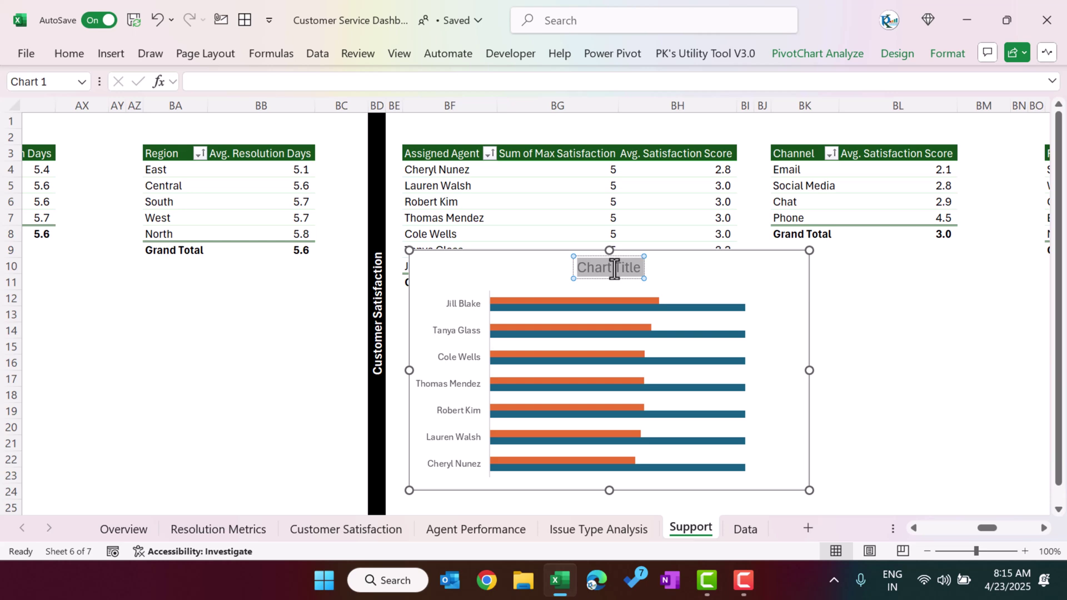
pyautogui.write('Avg. Satisf')
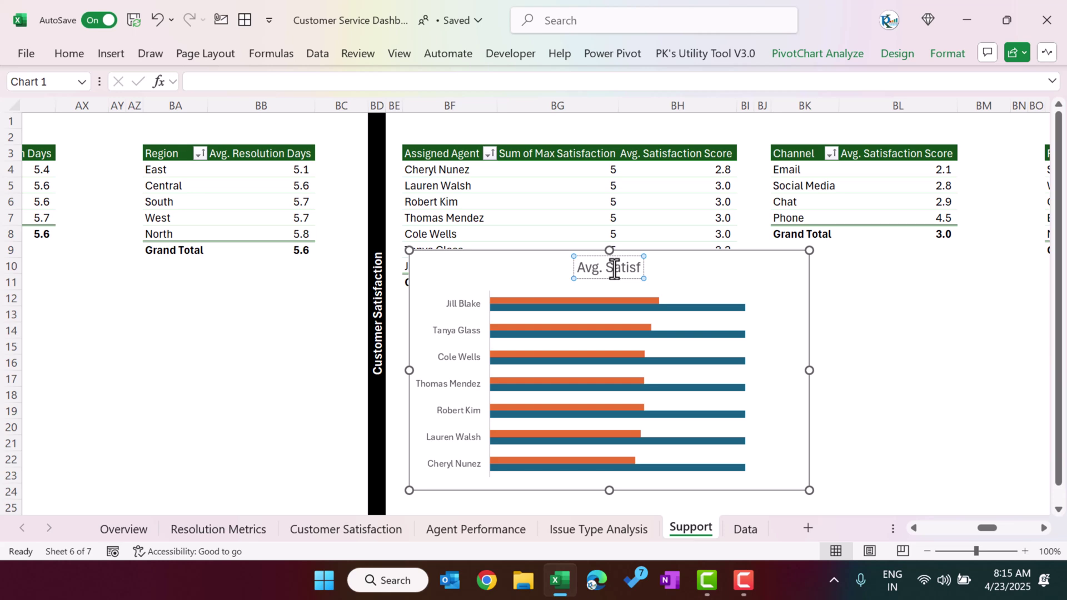
pyautogui.write('action Stock by ')
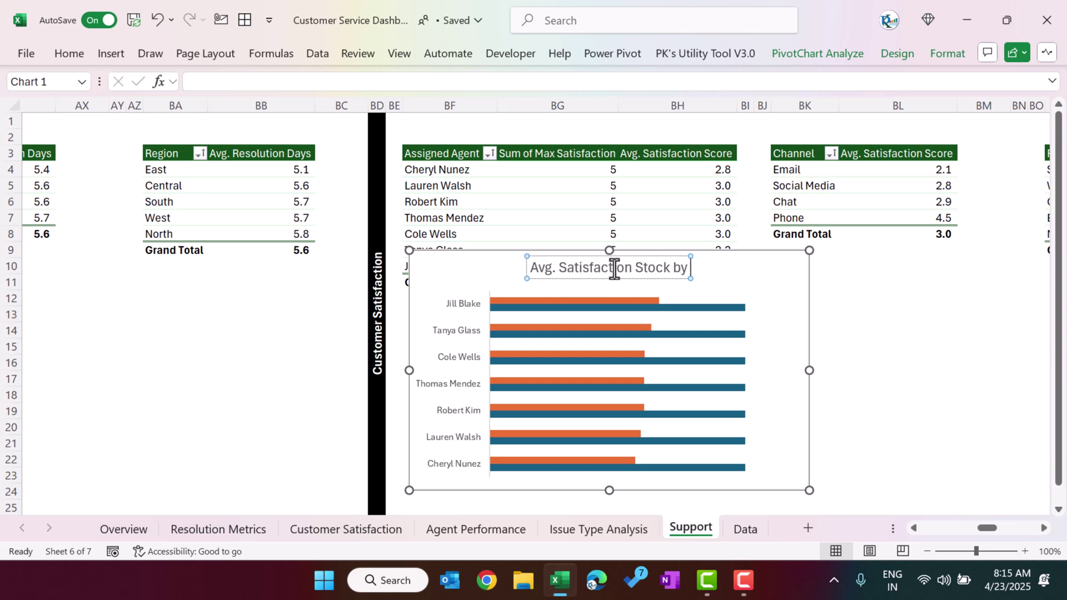
pyautogui.write('Agent')
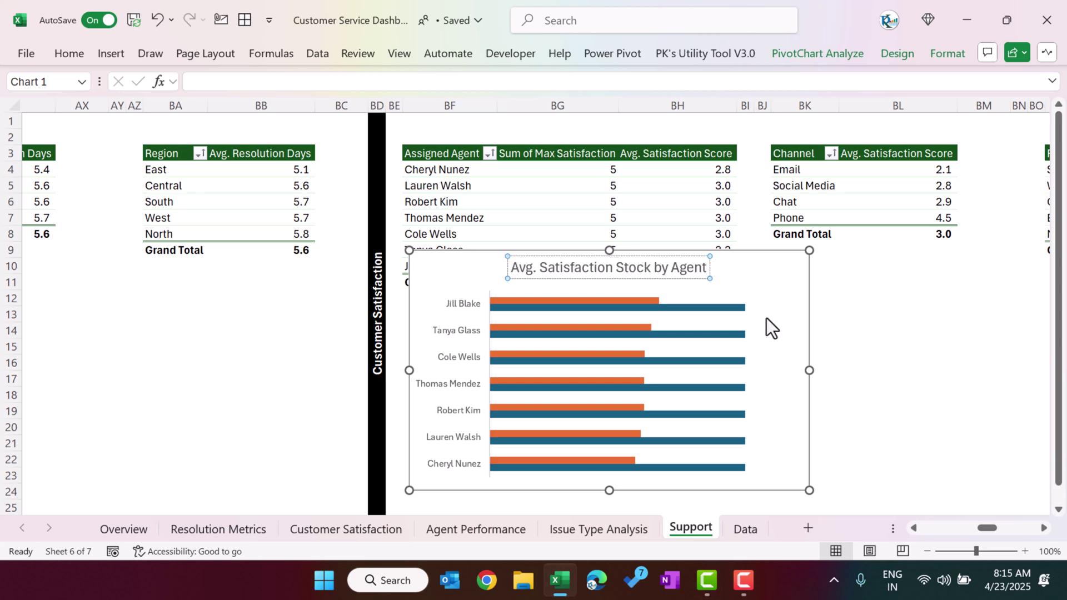
# Move the agent chart up, stretch it much taller and narrow it slightly.
pyautogui.click(797, 321)
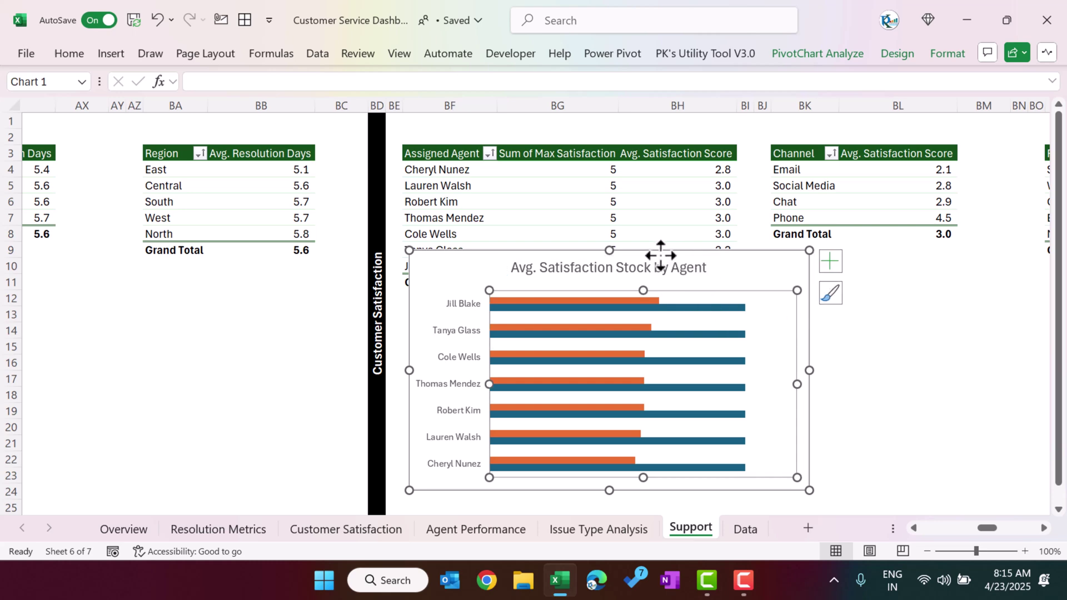
pyautogui.moveTo(658, 252); pyautogui.dragTo(668, 181)
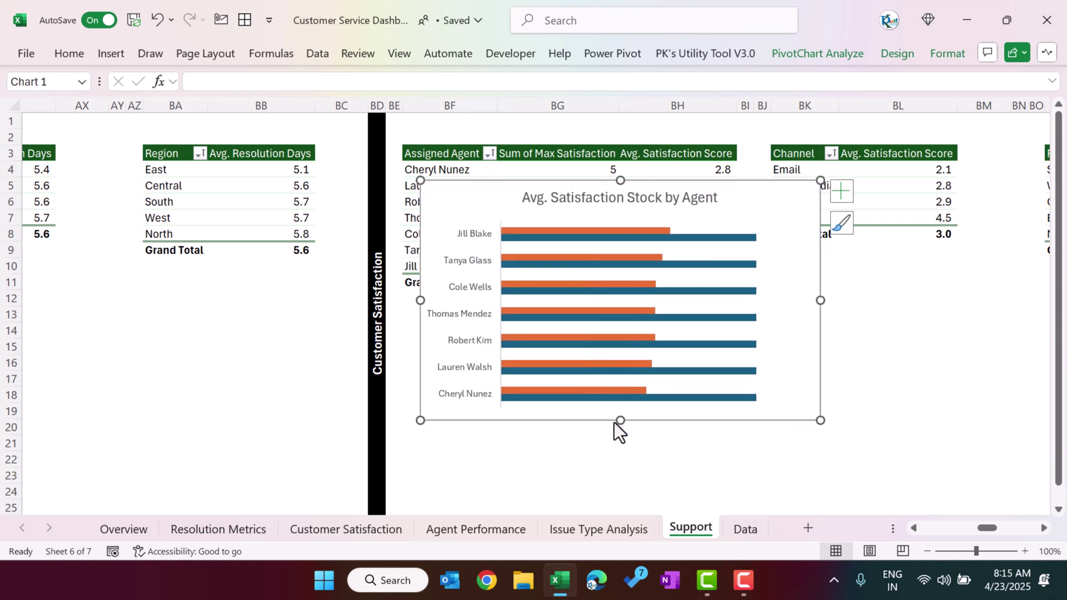
pyautogui.moveTo(620, 421); pyautogui.dragTo(619, 509)
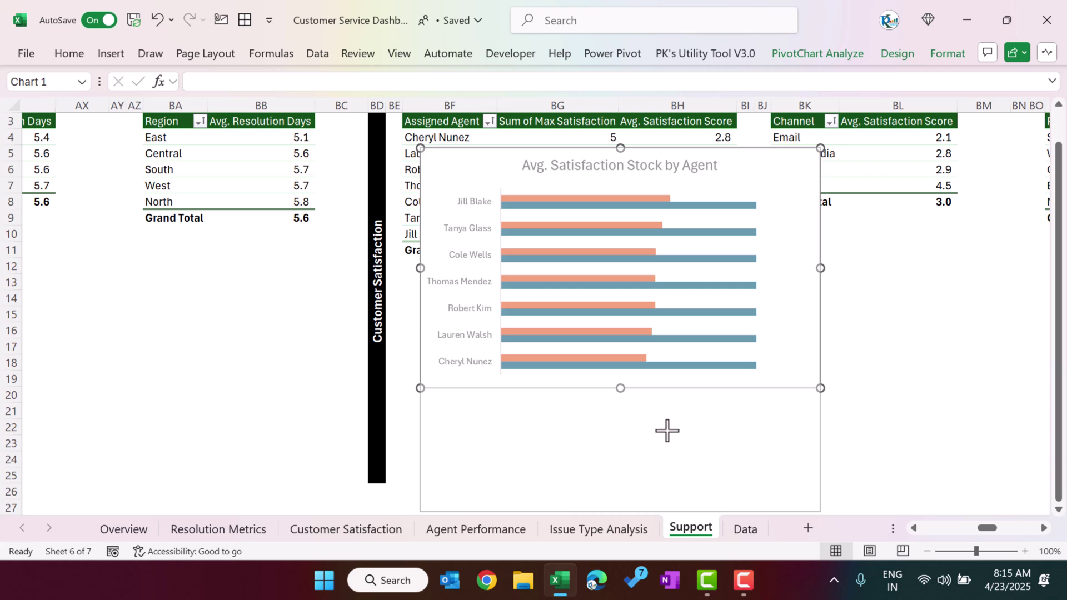
pyautogui.scroll(-2, 662, 420)
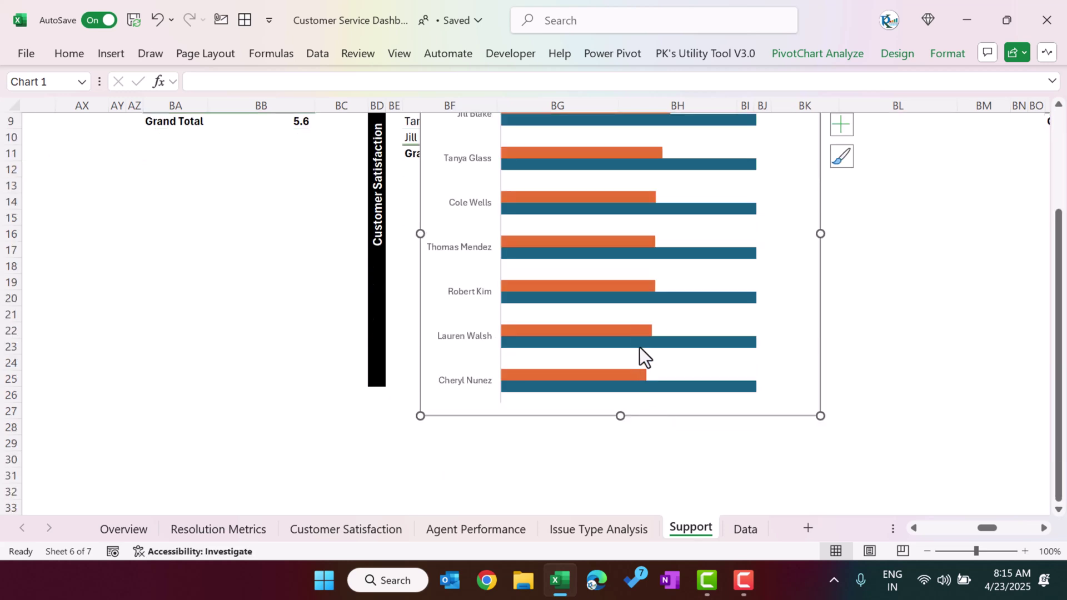
pyautogui.moveTo(821, 231); pyautogui.dragTo(794, 232)
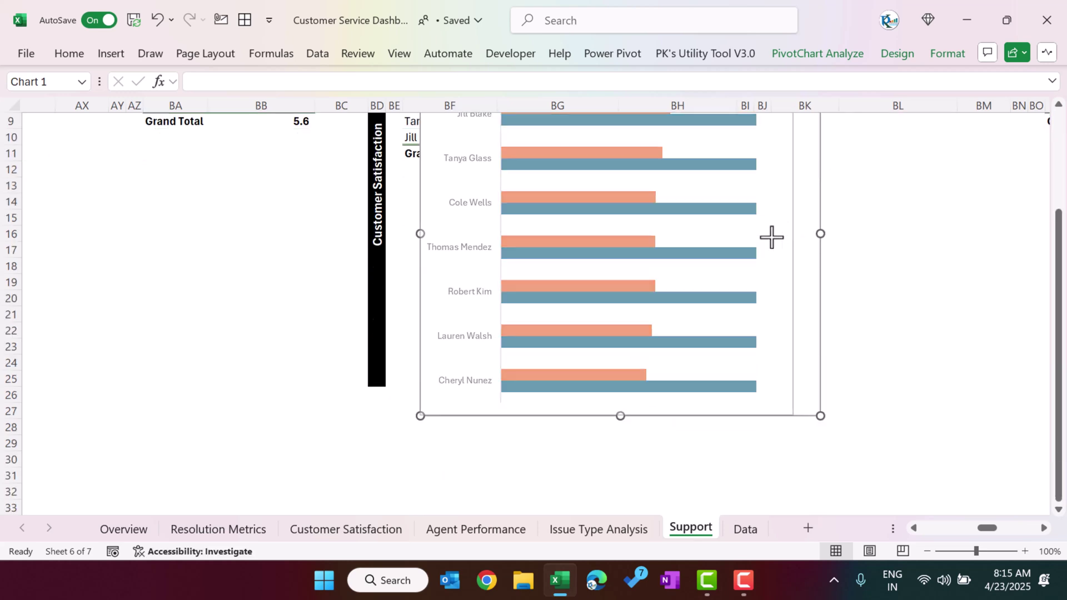
# Set the blue series Gap Width to 0% so the bars touch.
pyautogui.rightClick(702, 254)
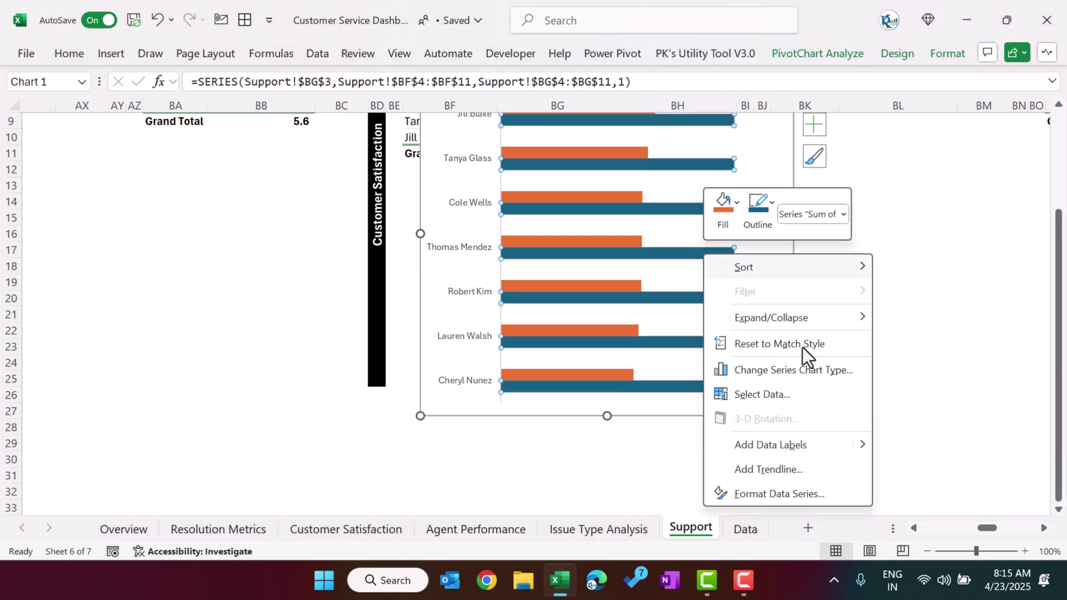
pyautogui.click(788, 492)
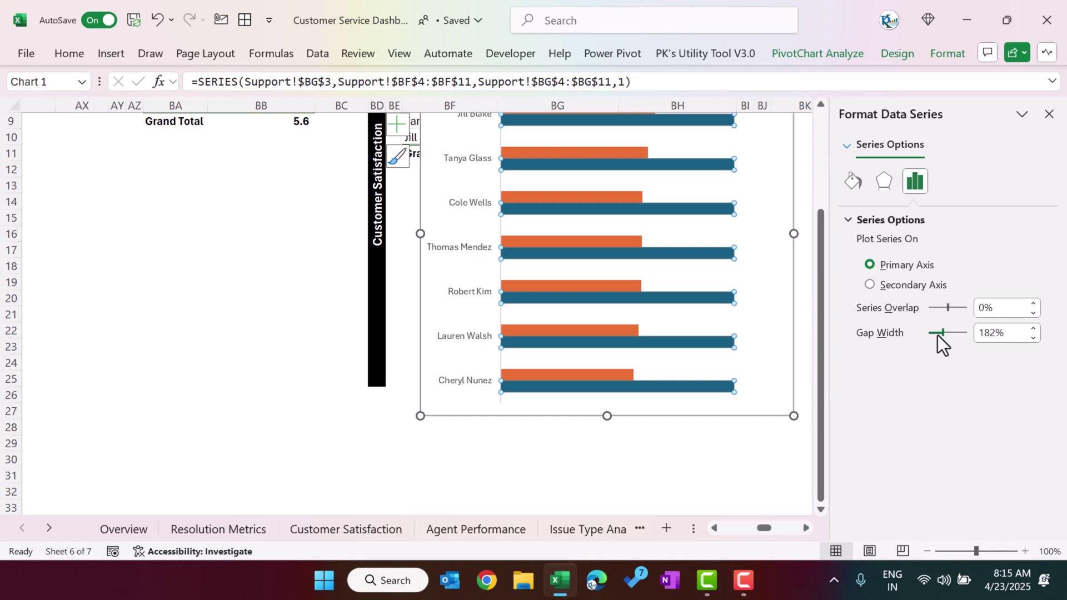
pyautogui.moveTo(943, 333); pyautogui.dragTo(925, 337)
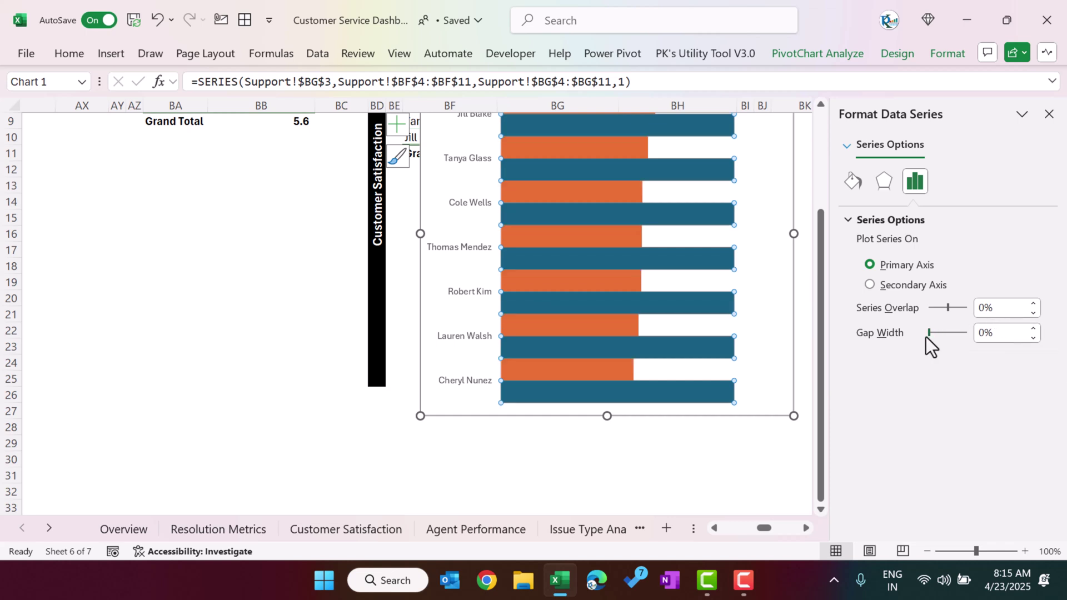
pyautogui.click(1049, 114)
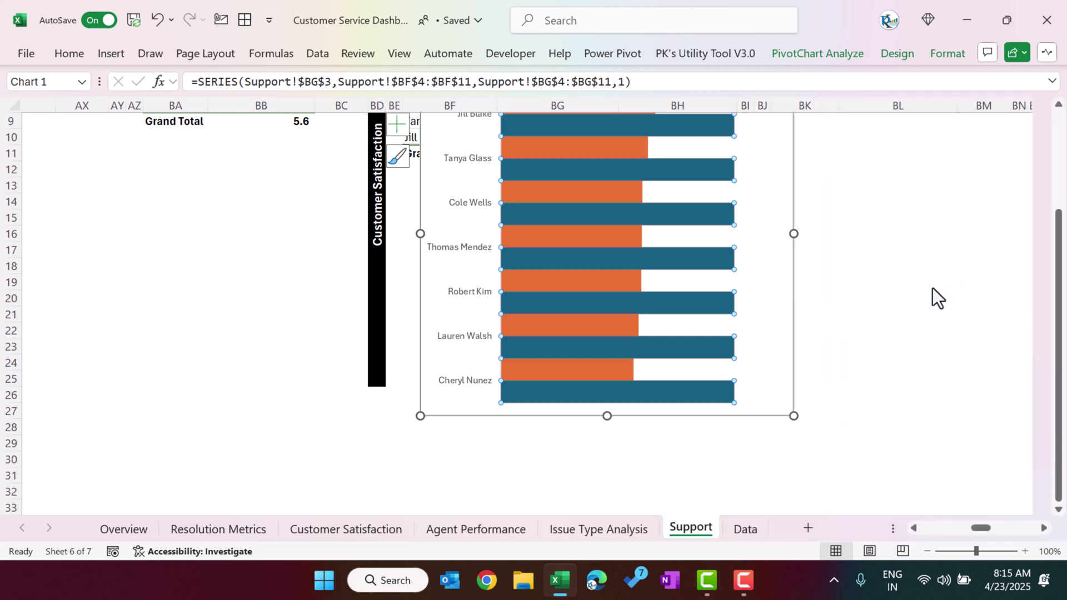
pyautogui.click(907, 330)
# Move the chart down to just below the agent pivot table's first rows.
pyautogui.scroll(2, 907, 330)
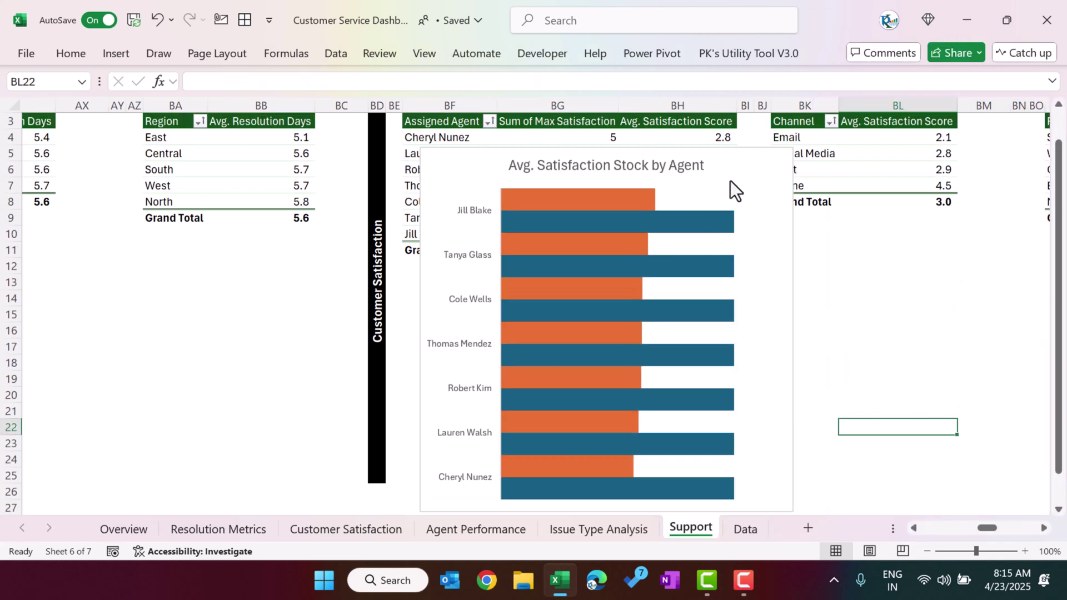
pyautogui.moveTo(728, 149); pyautogui.dragTo(725, 216)
pyautogui.click(637, 283)
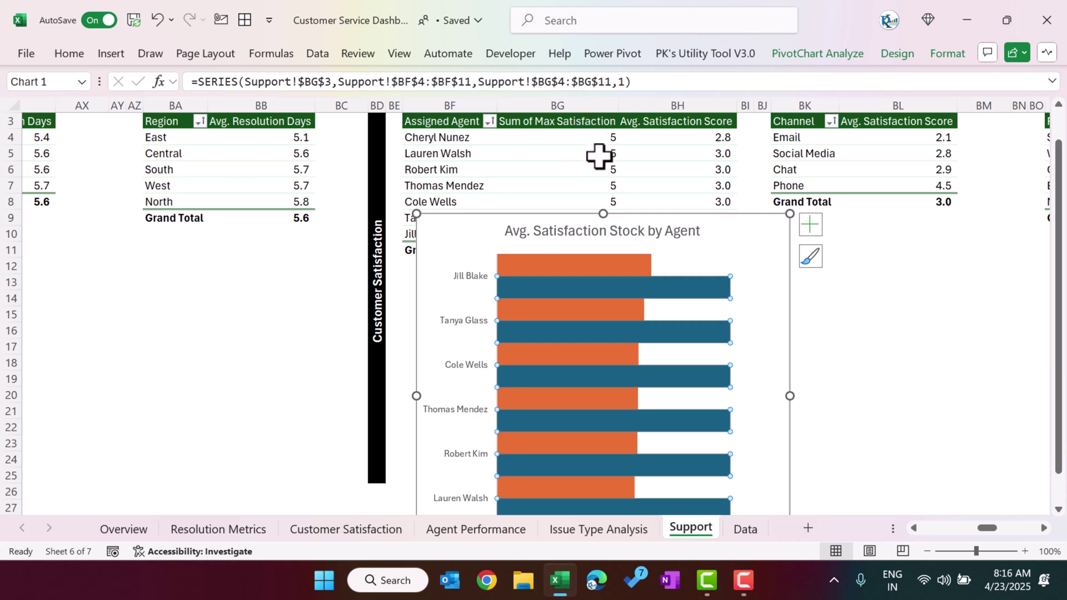
pyautogui.click(588, 258)
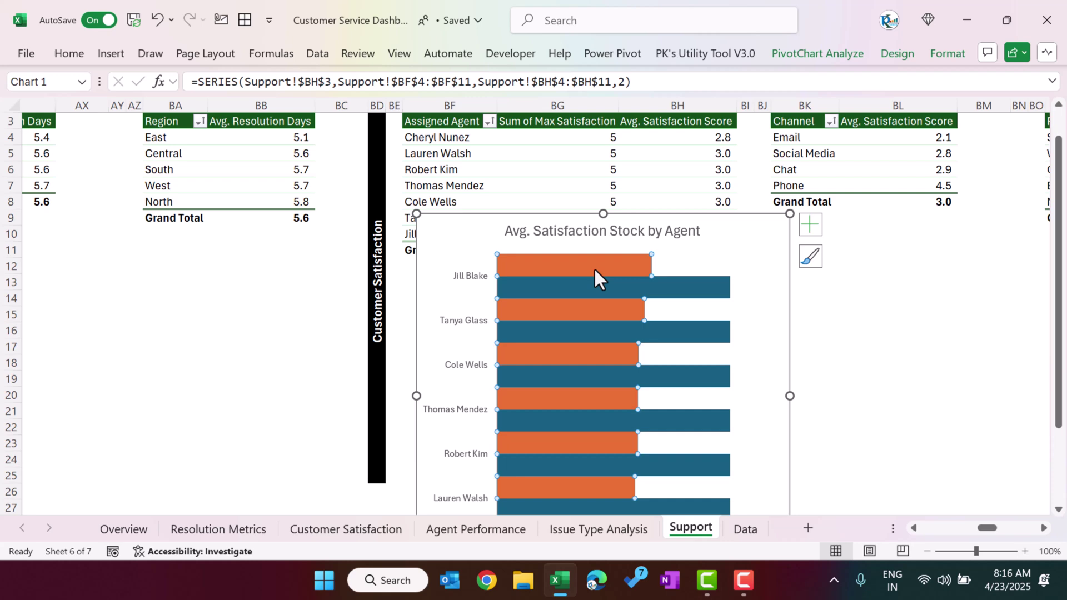
pyautogui.click(889, 298)
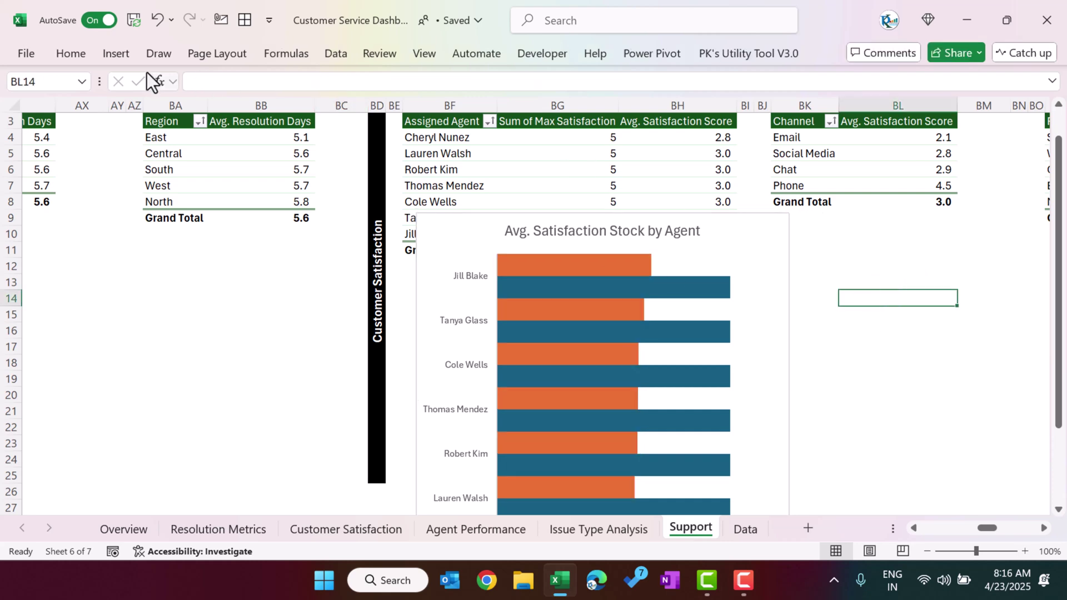
# Draw a Star: 5 Points shape to the right of the agent satisfaction chart.
pyautogui.click(112, 54)
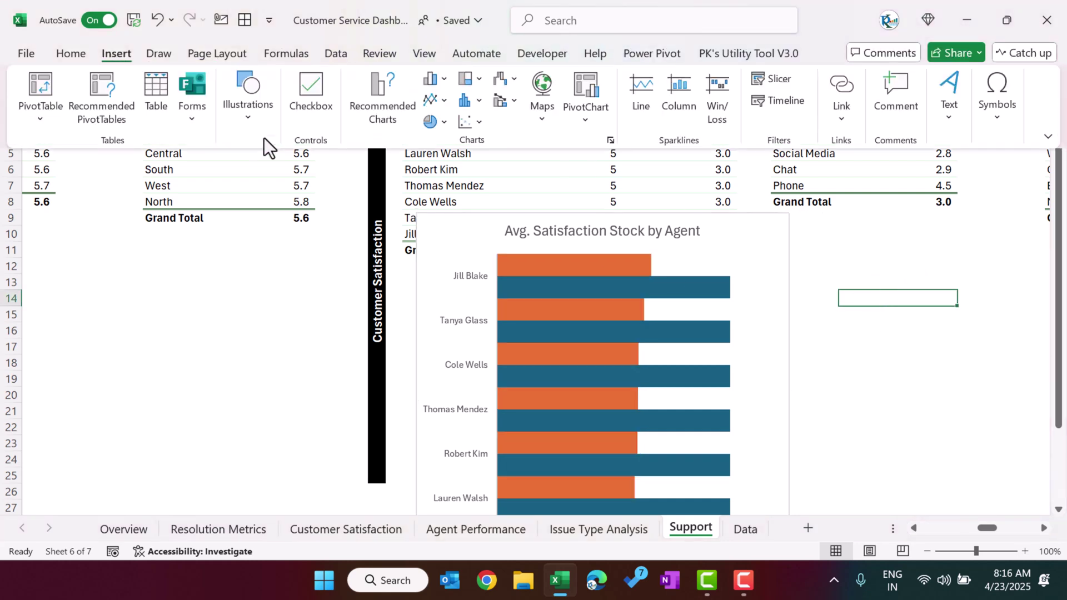
pyautogui.click(258, 119)
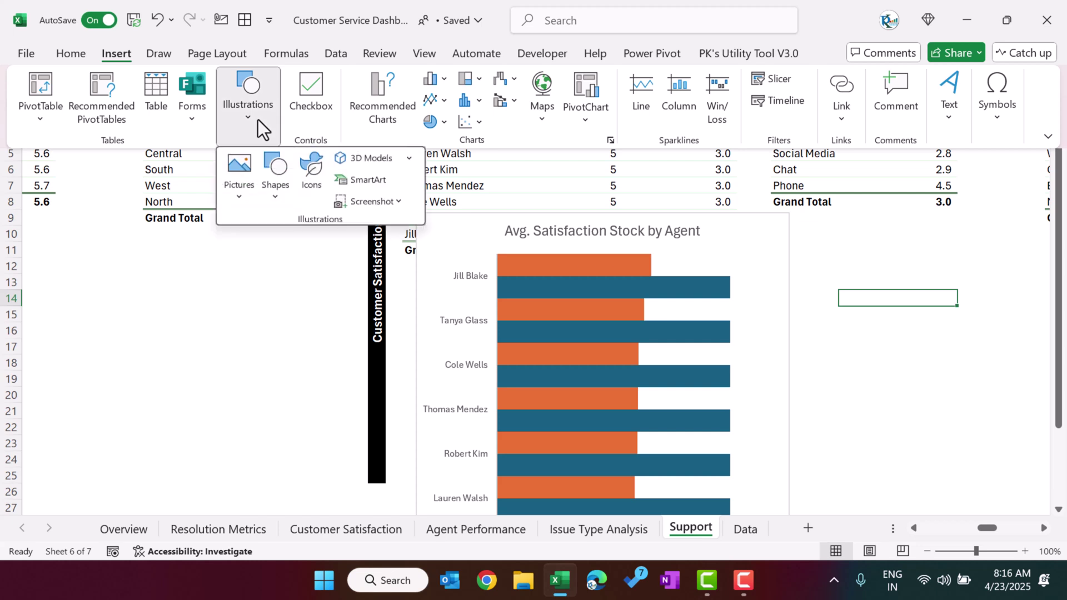
pyautogui.click(273, 197)
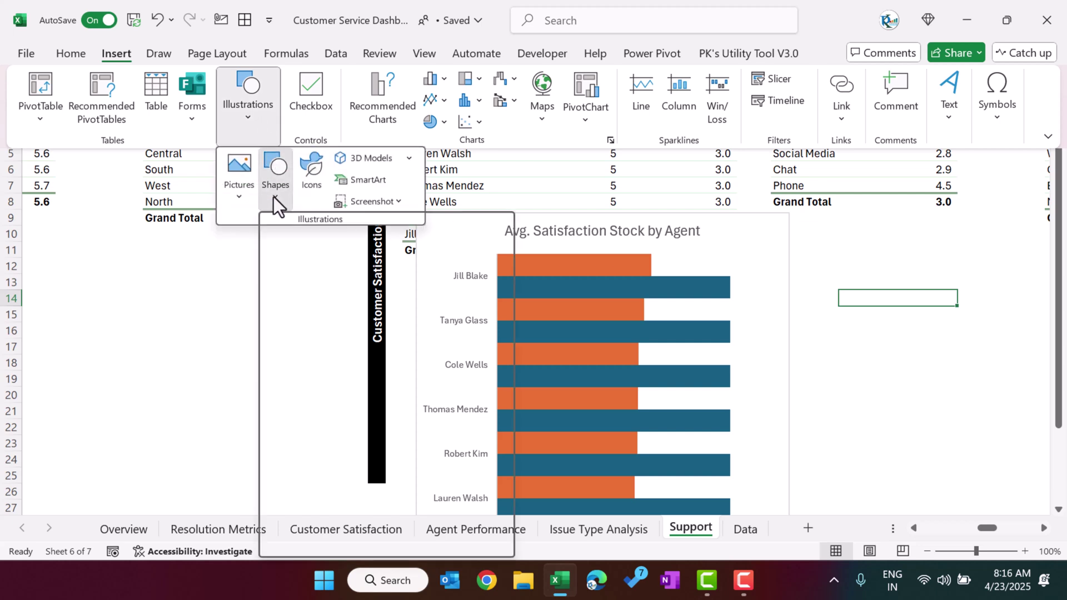
pyautogui.scroll(-3, 378, 399)
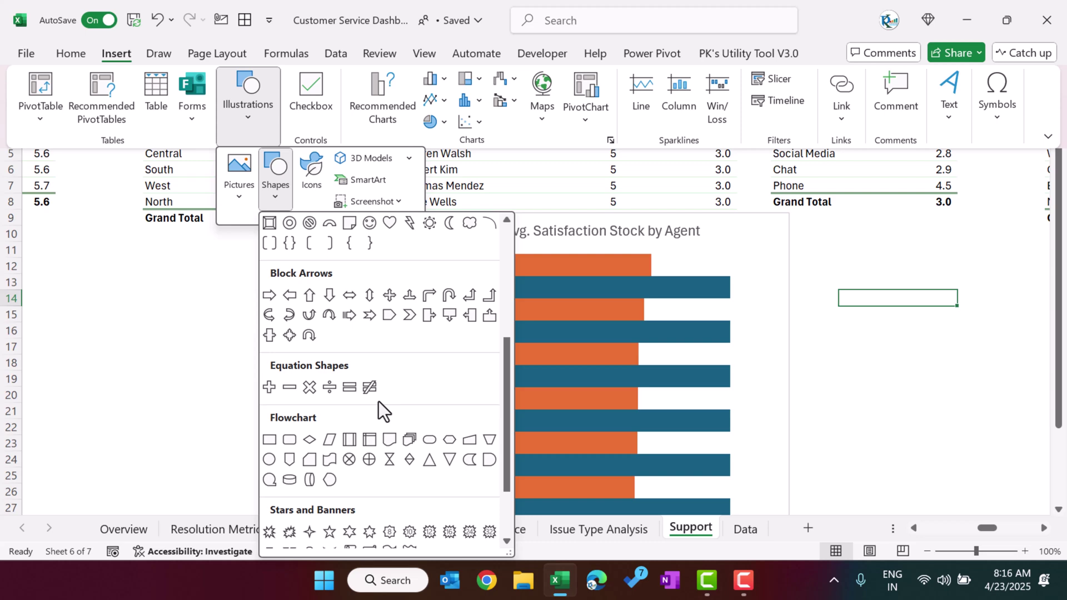
pyautogui.scroll(-3, 378, 401)
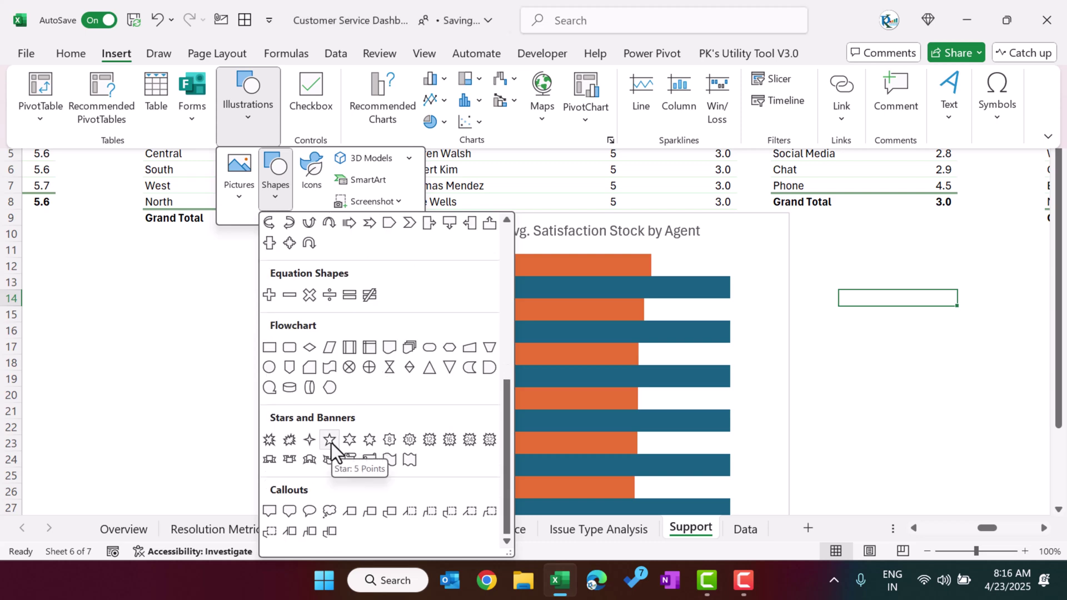
pyautogui.click(329, 440)
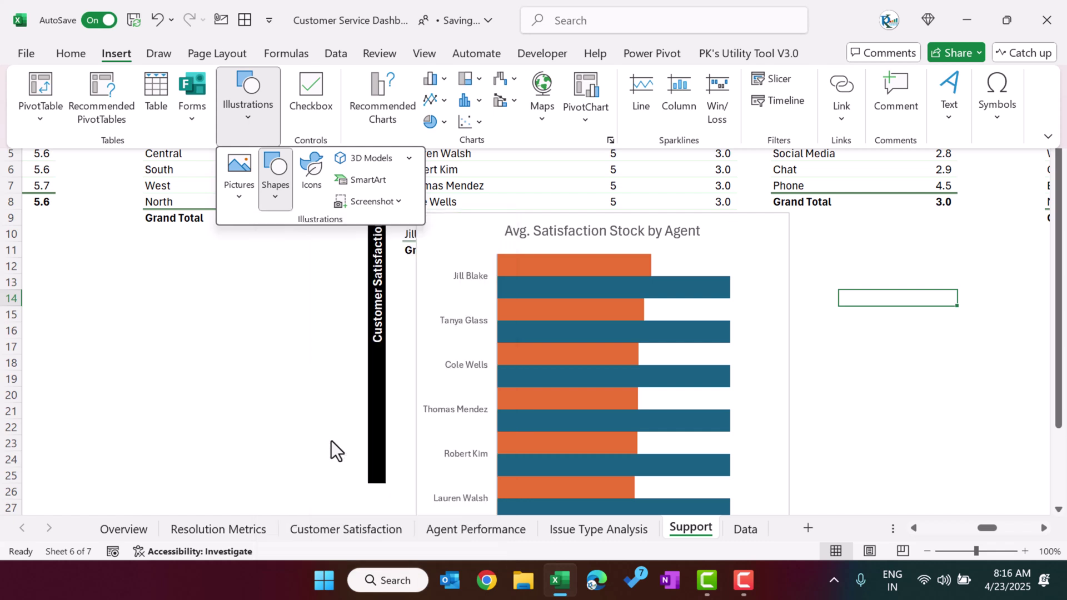
pyautogui.click(878, 258)
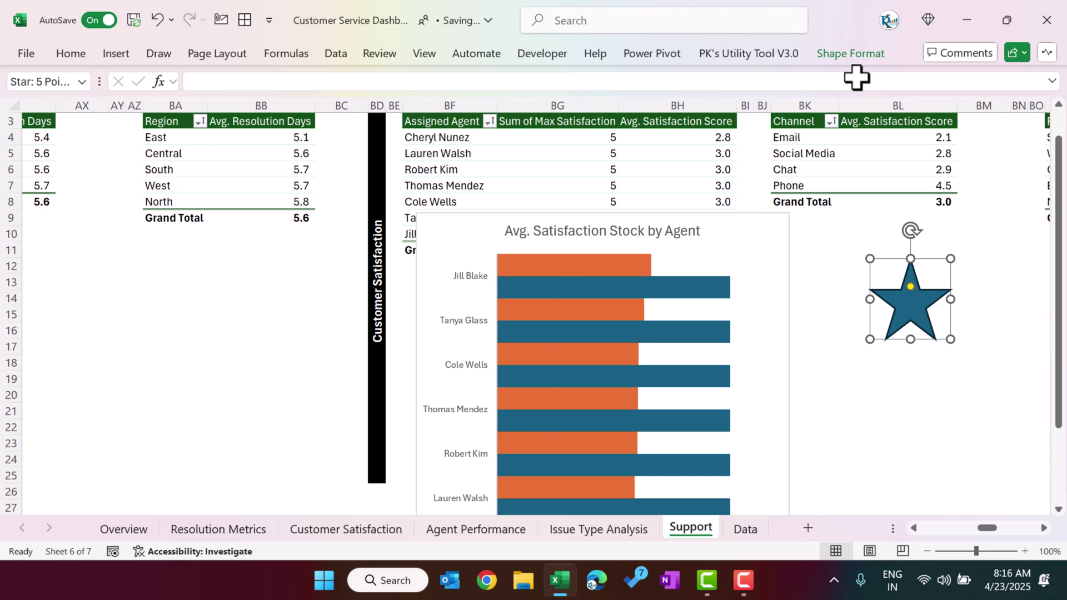
# Fill the star light grey and give it no outline.
pyautogui.click(846, 54)
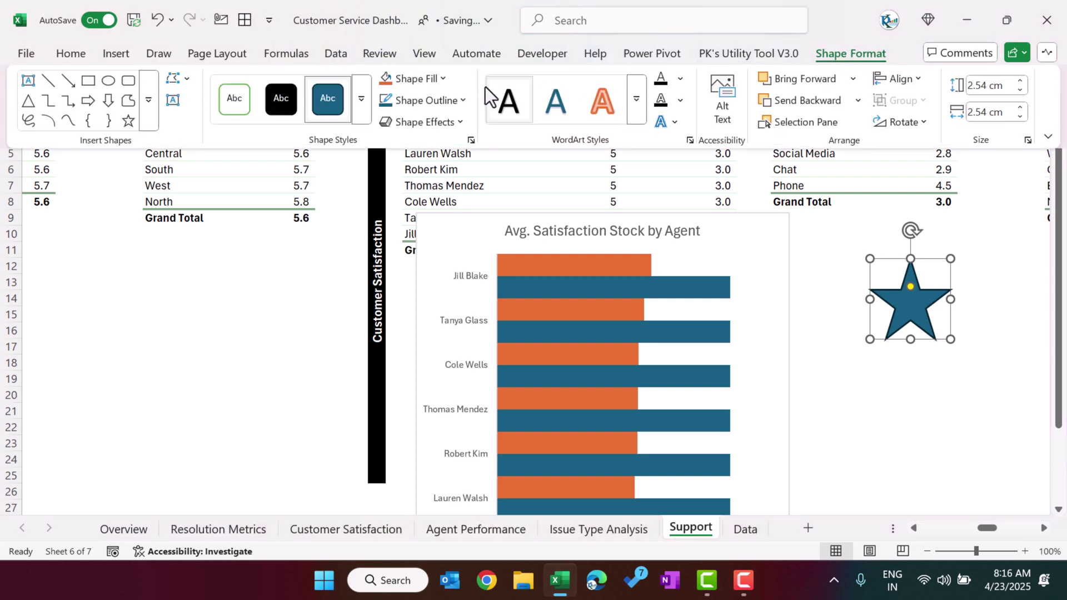
pyautogui.click(443, 79)
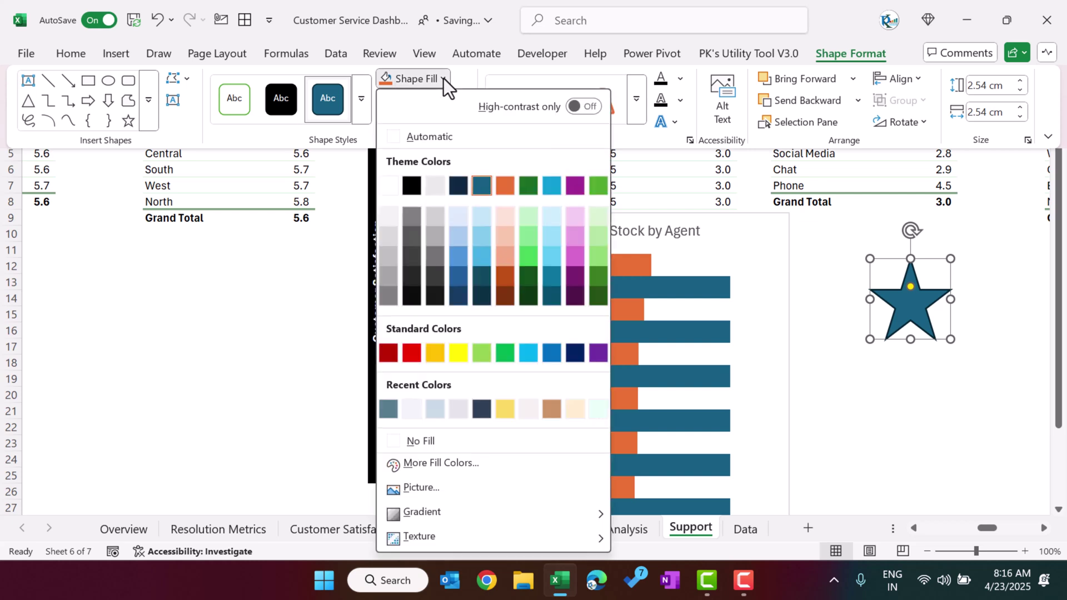
pyautogui.click(391, 238)
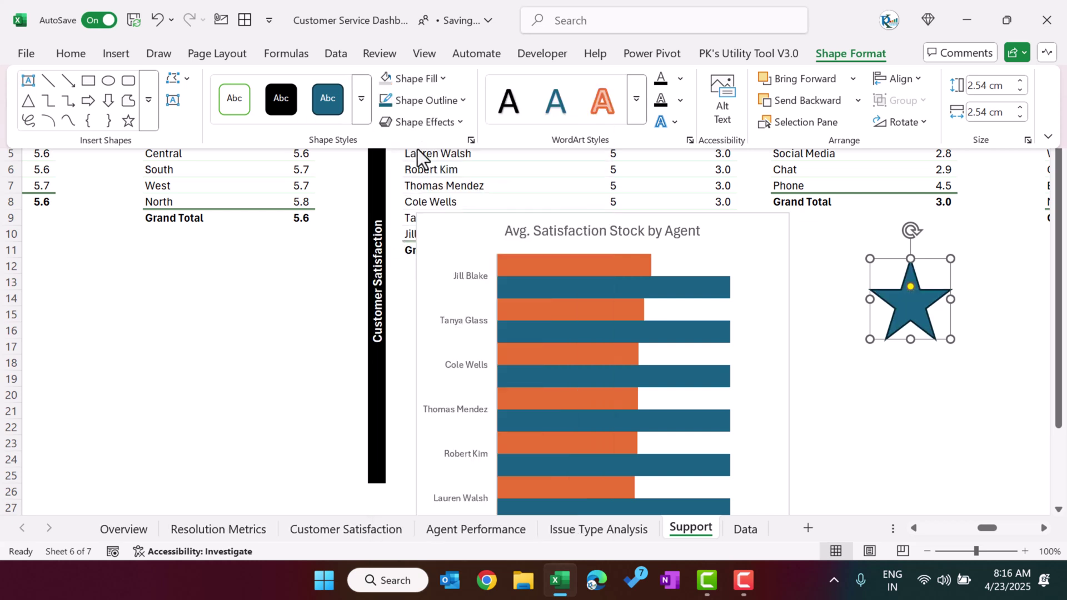
pyautogui.click(447, 101)
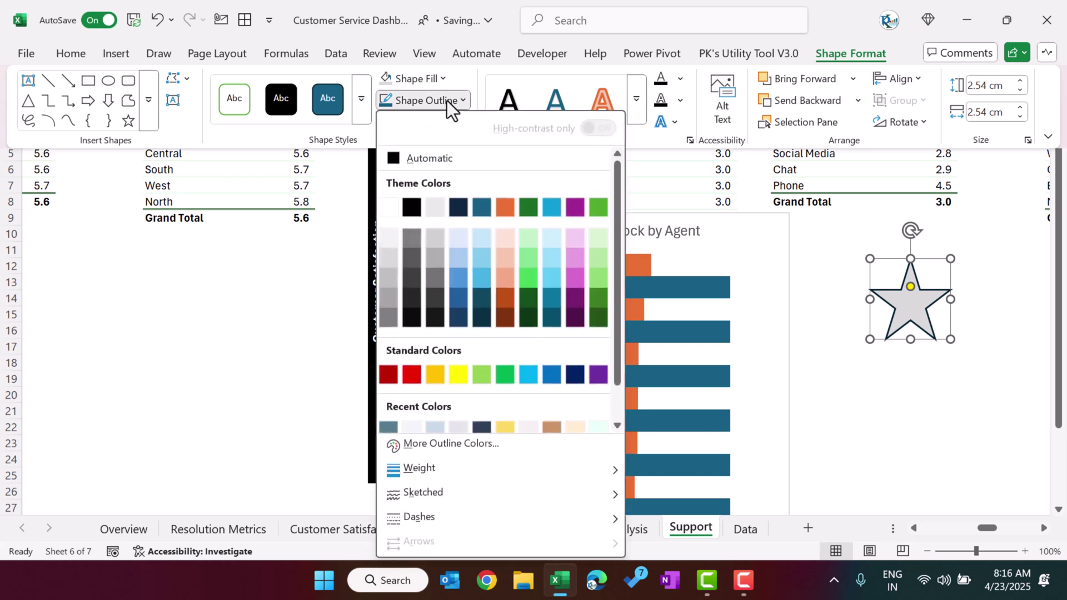
pyautogui.scroll(-2, 452, 376)
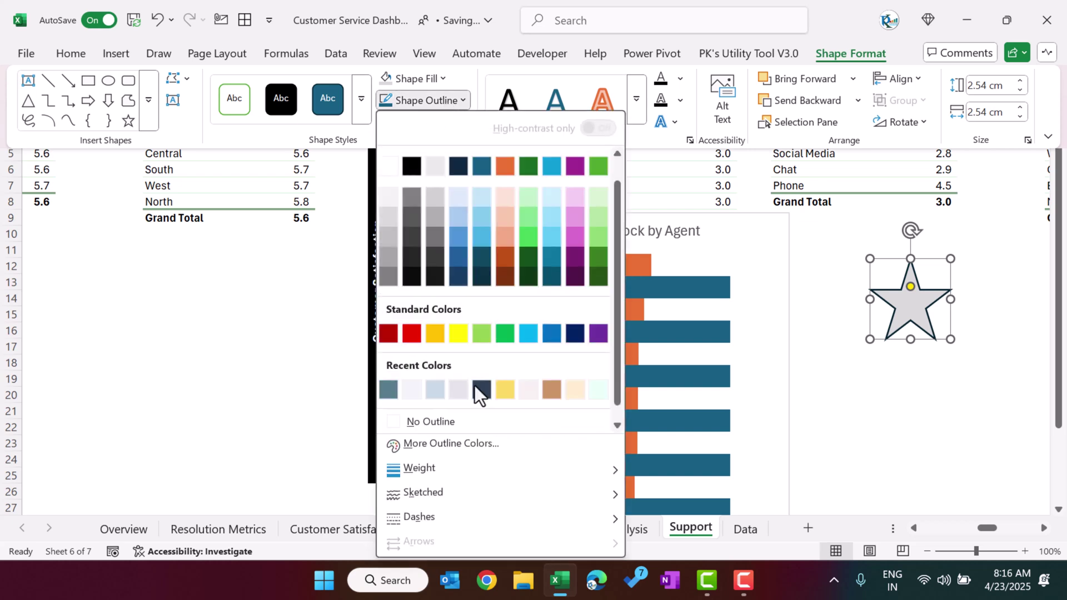
pyautogui.click(436, 421)
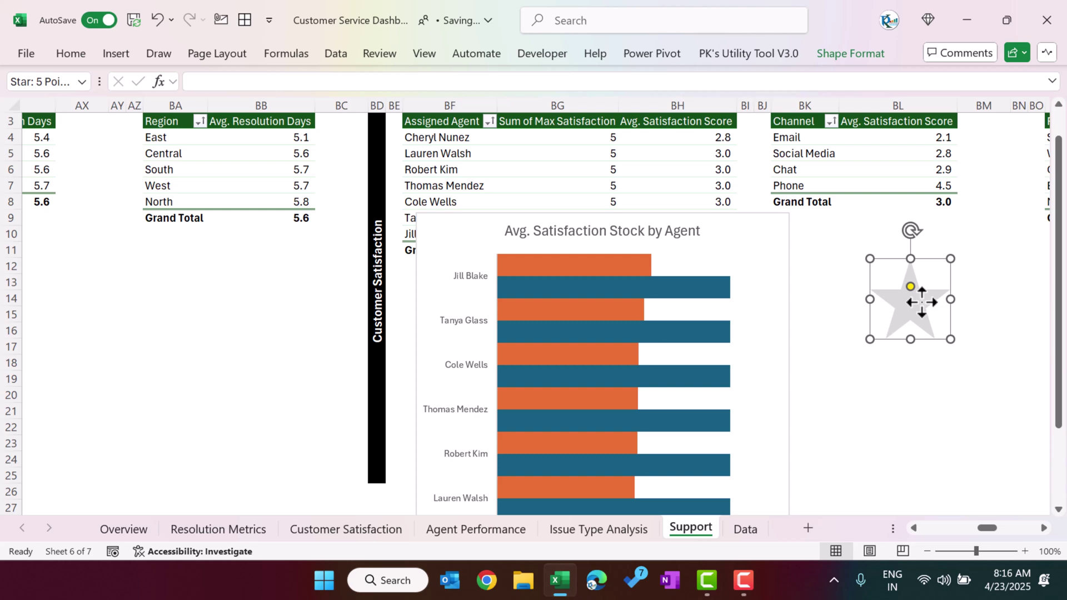
# Duplicate the star directly below and fill the copy orange-gold.
pyautogui.moveTo(921, 302); pyautogui.dragTo(909, 393)
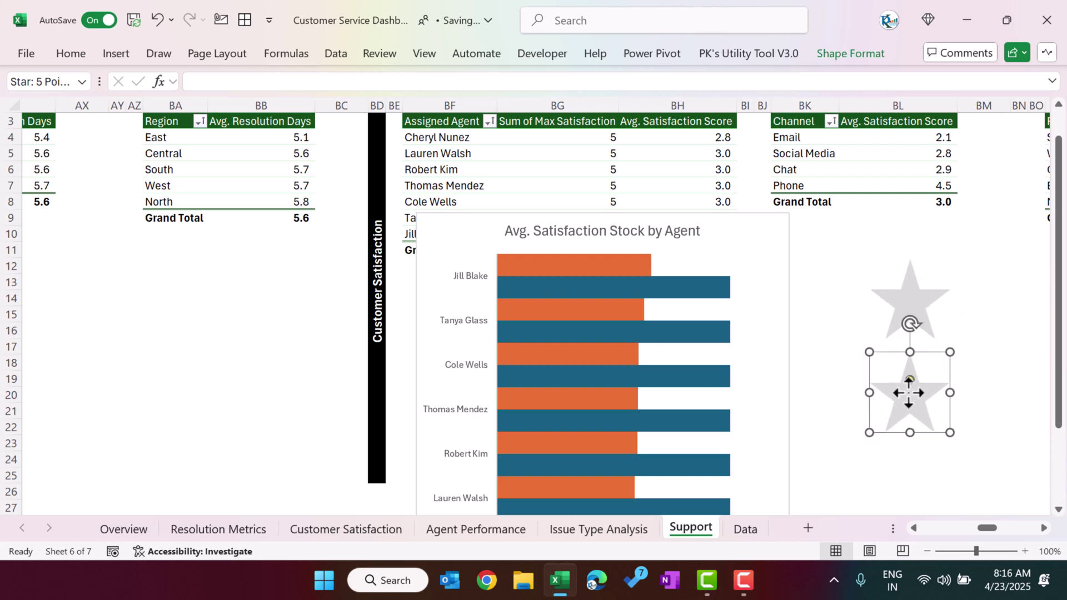
pyautogui.click(859, 58)
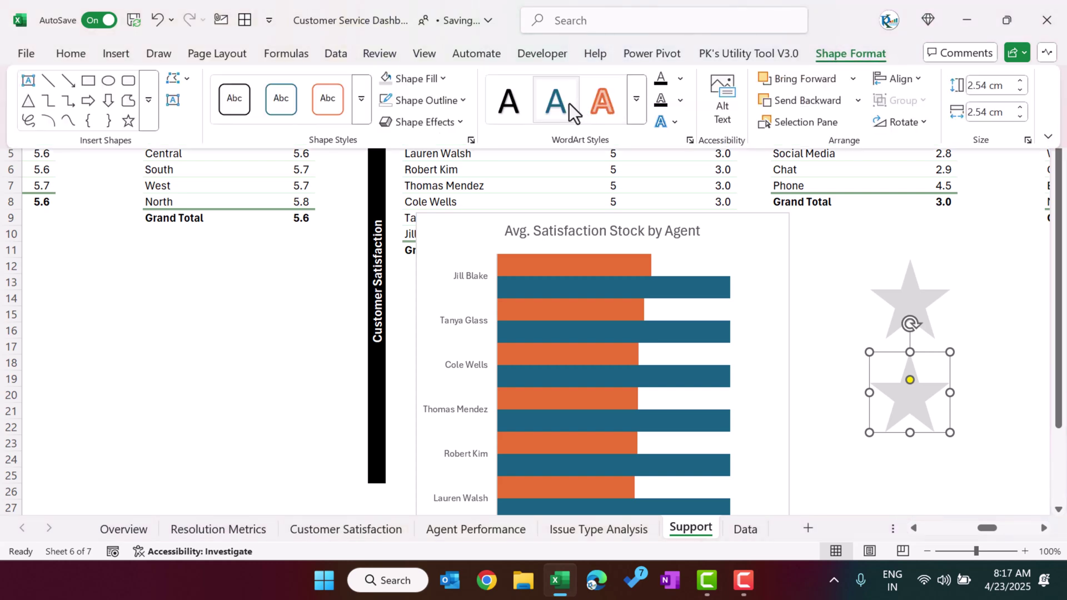
pyautogui.click(448, 80)
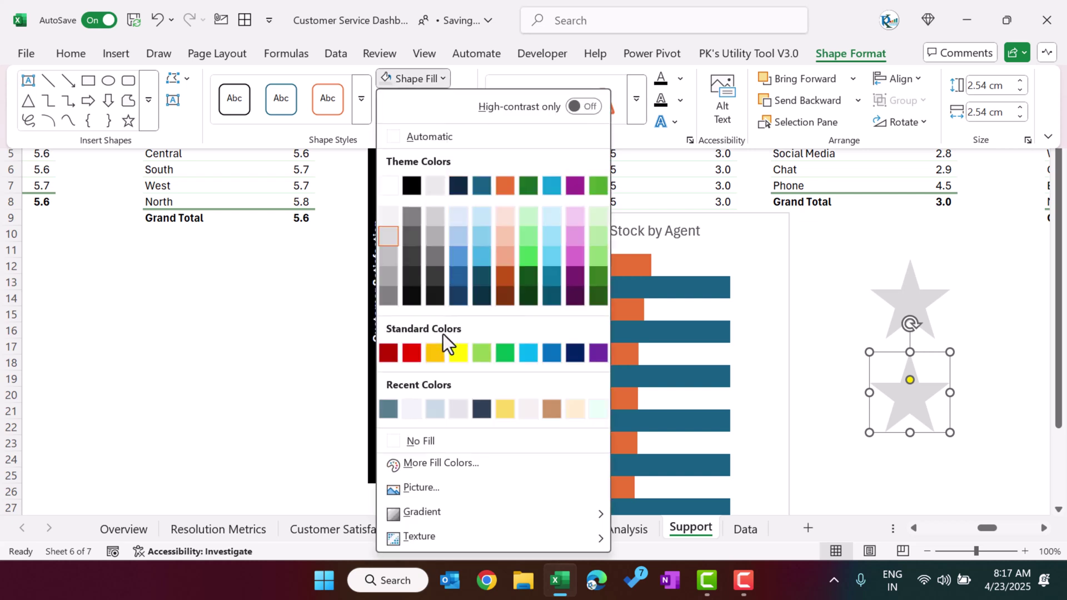
pyautogui.click(433, 352)
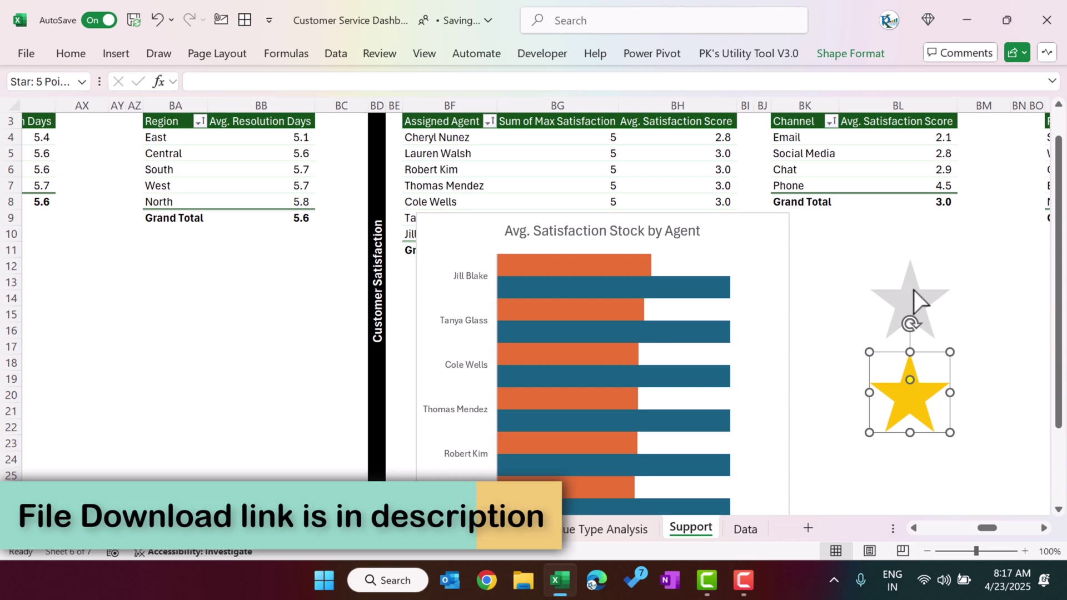
pyautogui.click(914, 305)
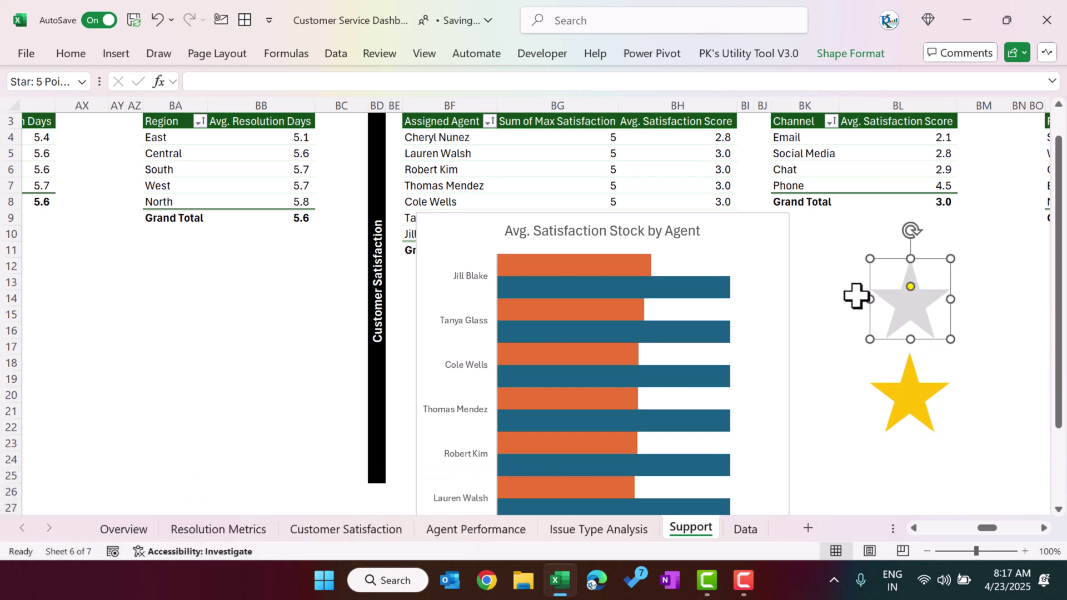
pyautogui.click(696, 291)
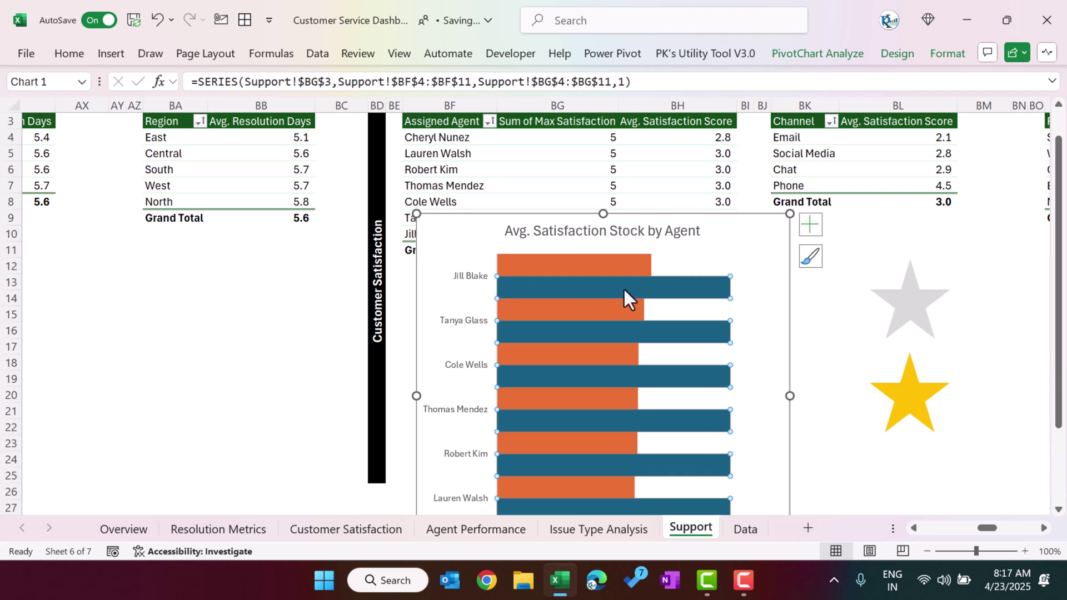
# Fill the blue bars with the grey star and the orange score bars with the gold star.
pyautogui.hotkey('ctrl', 'v')
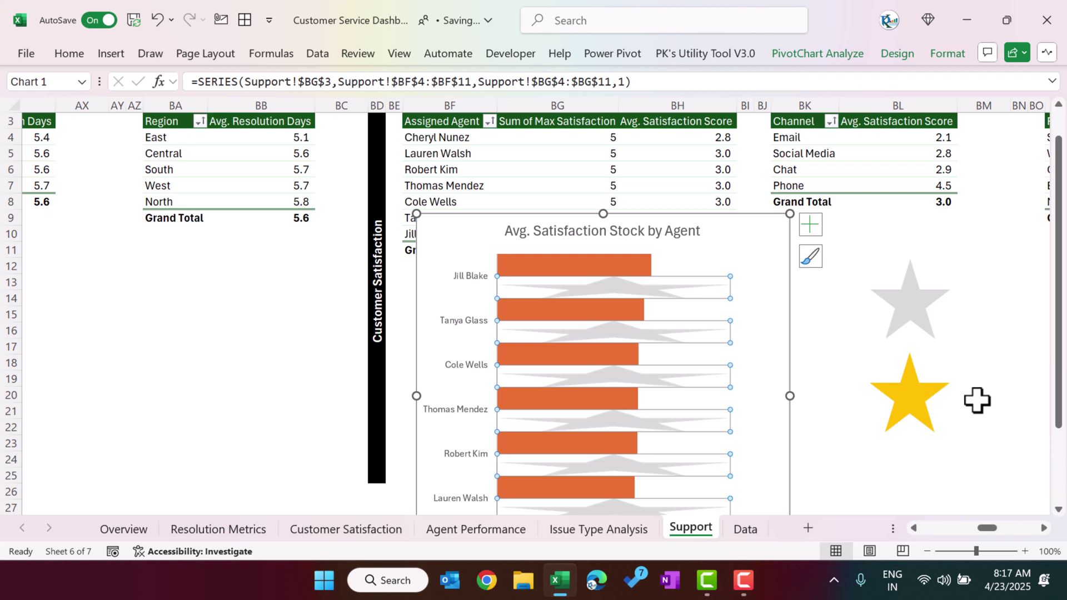
pyautogui.click(921, 398)
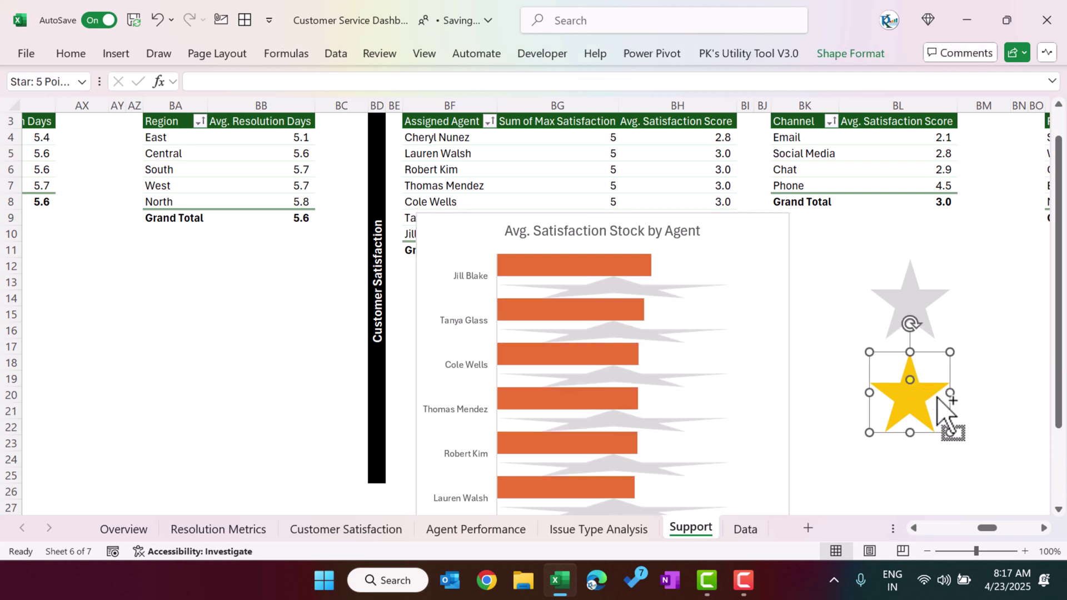
pyautogui.click(639, 260)
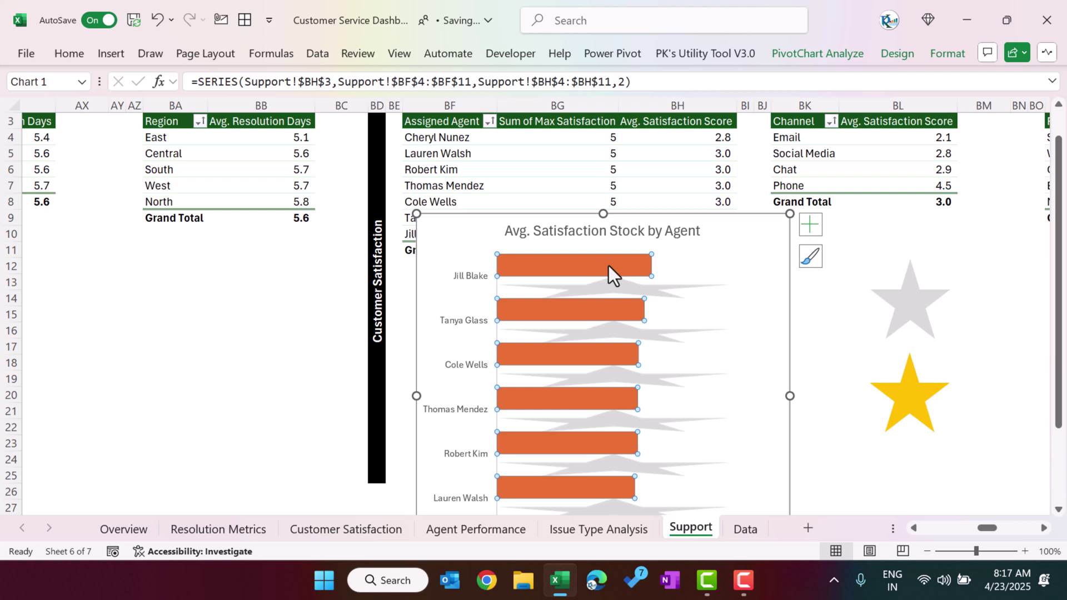
pyautogui.hotkey('ctrl', 'v')
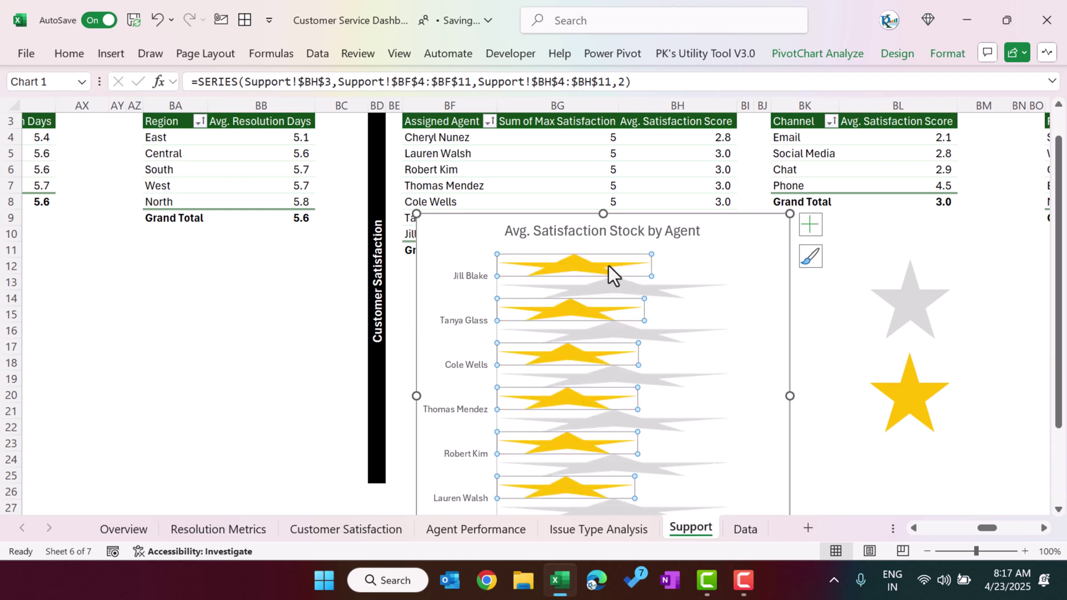
pyautogui.click(808, 313)
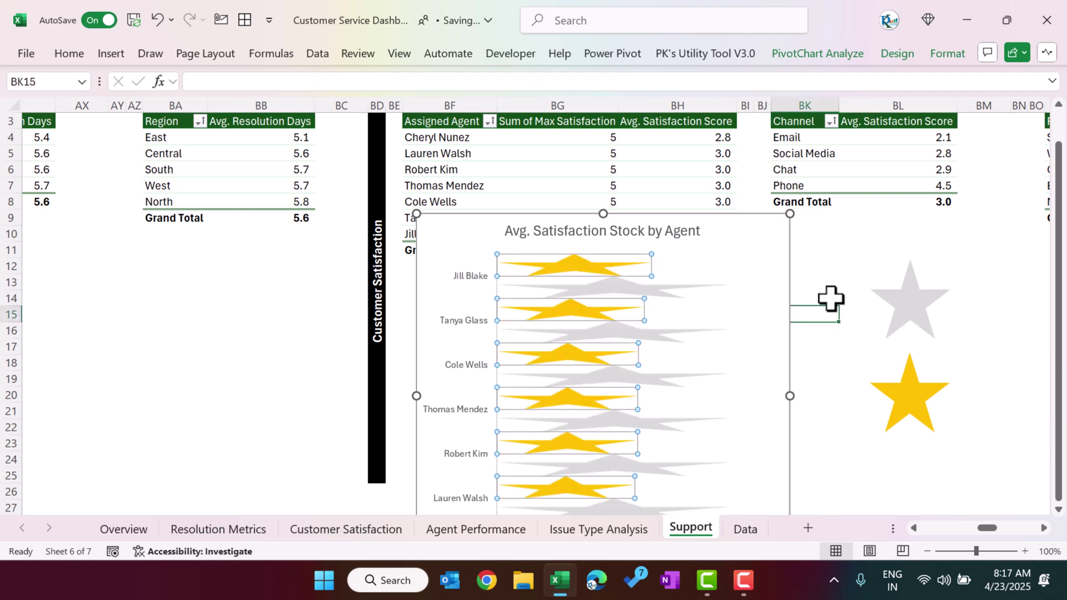
# Set the grey and yellow star fills to Stack and Scale with 1 unit per picture.
pyautogui.rightClick(630, 285)
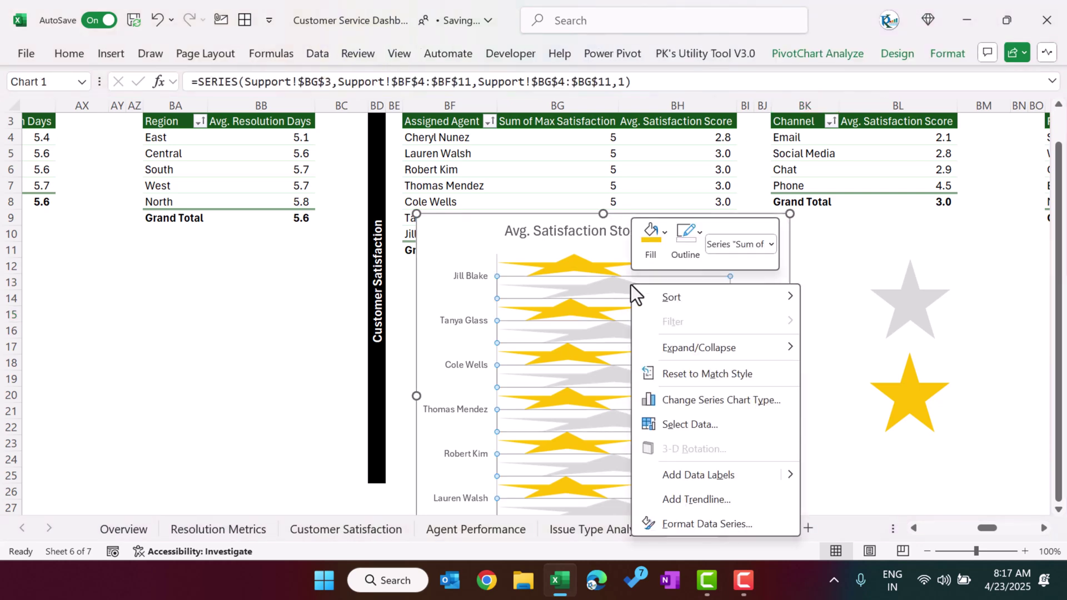
pyautogui.click(713, 525)
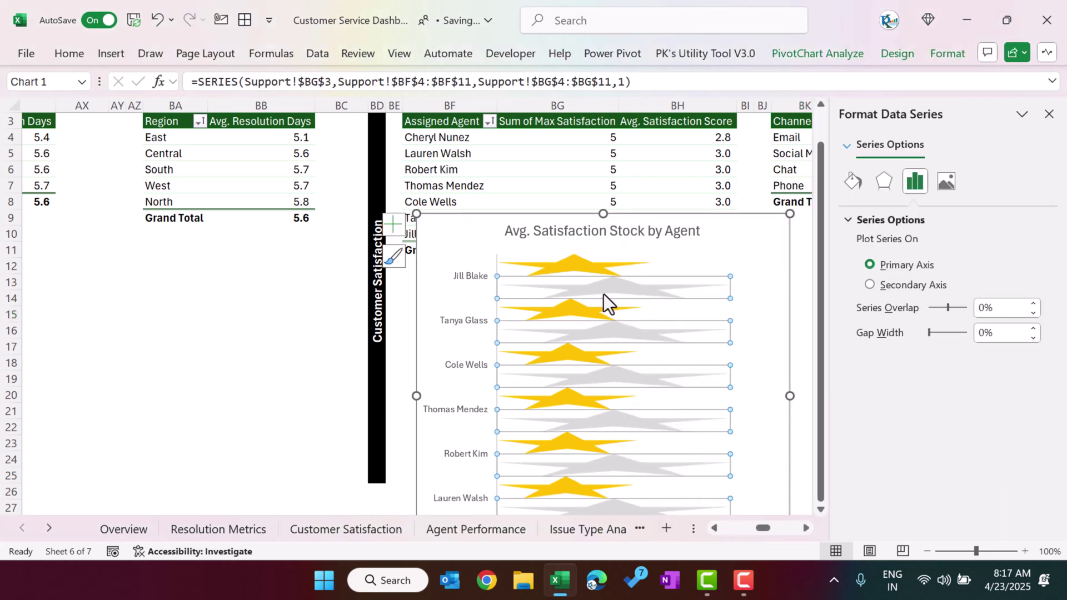
pyautogui.click(853, 181)
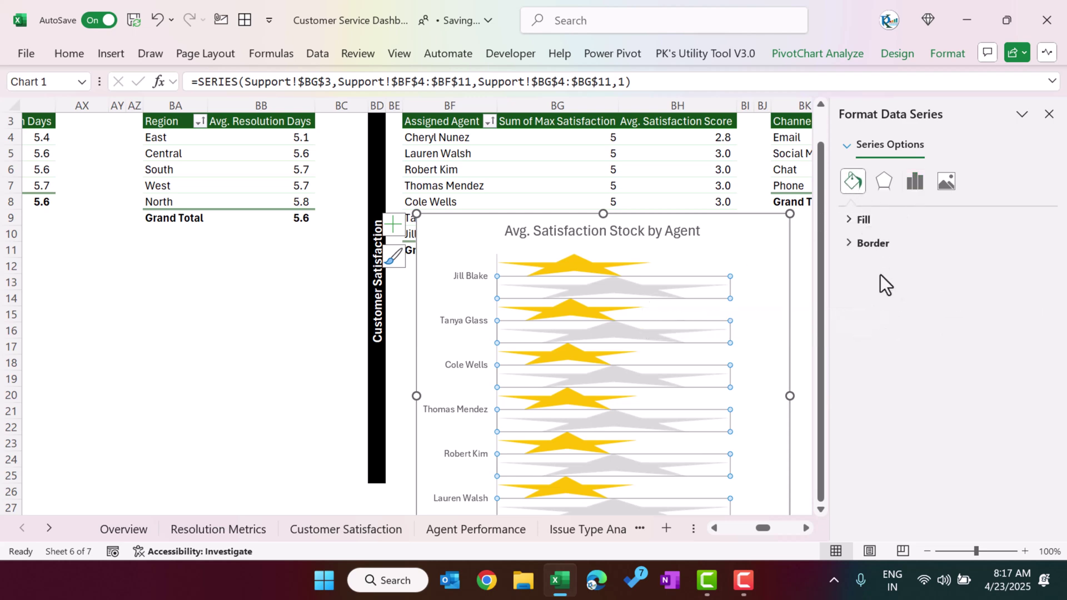
pyautogui.click(858, 218)
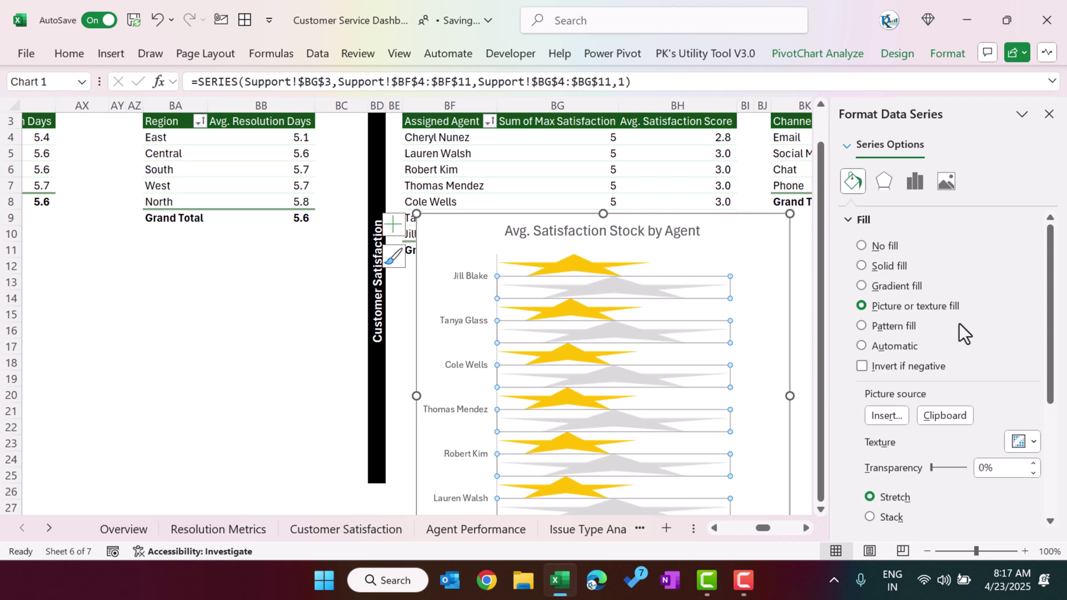
pyautogui.scroll(-3, 959, 324)
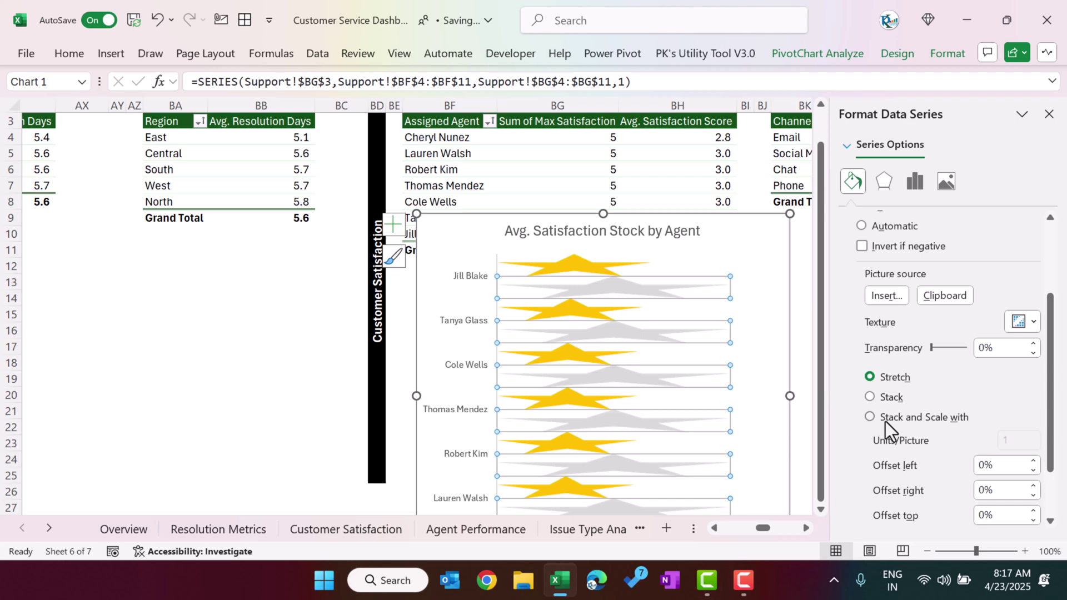
pyautogui.click(921, 416)
pyautogui.scroll(1, 921, 416)
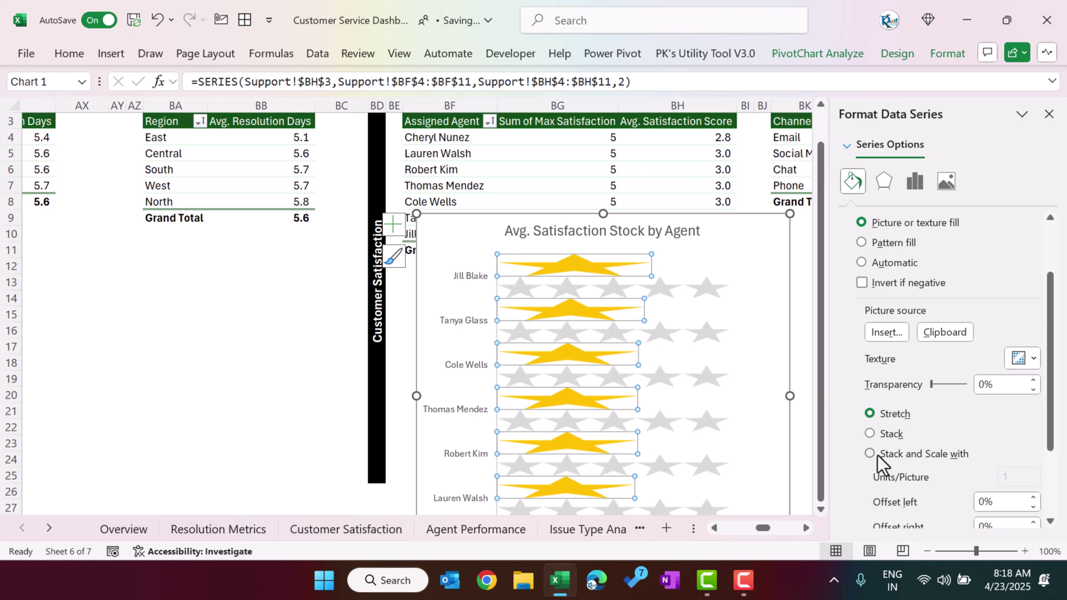
pyautogui.click(922, 455)
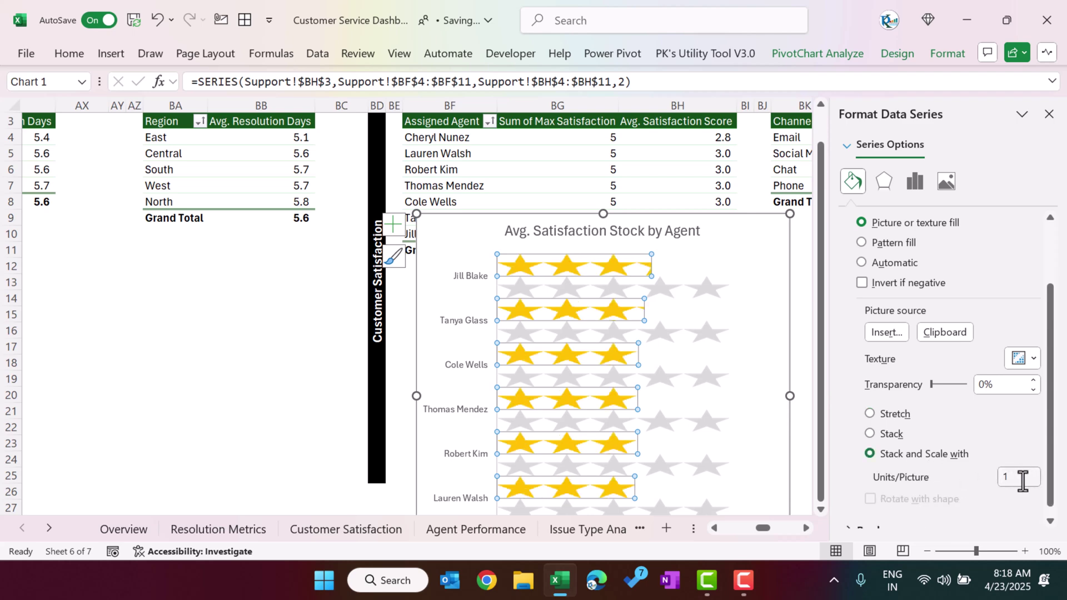
pyautogui.moveTo(1022, 476); pyautogui.dragTo(987, 479)
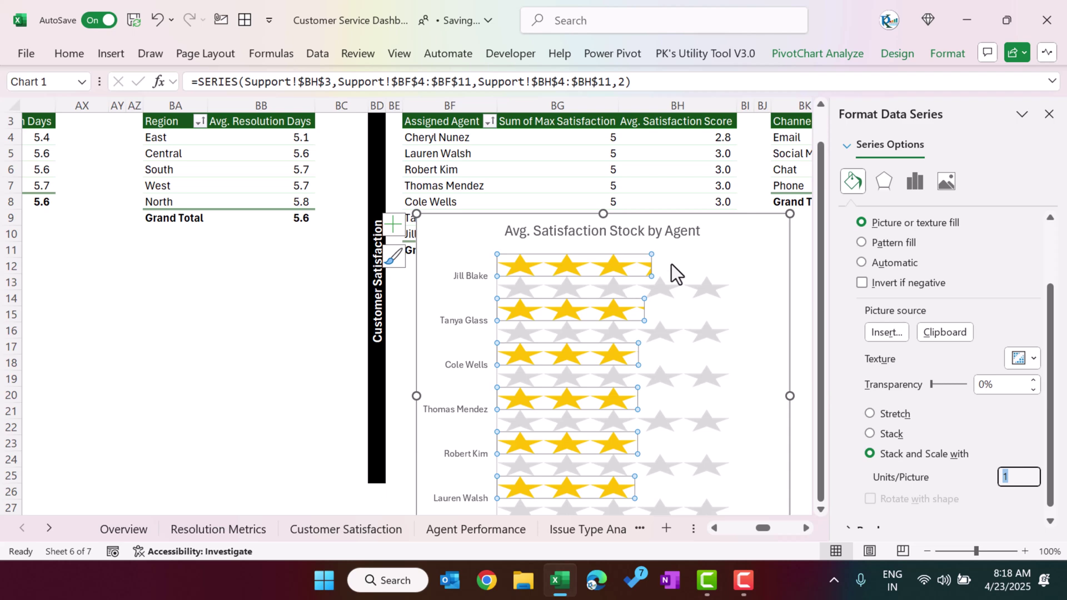
pyautogui.click(715, 257)
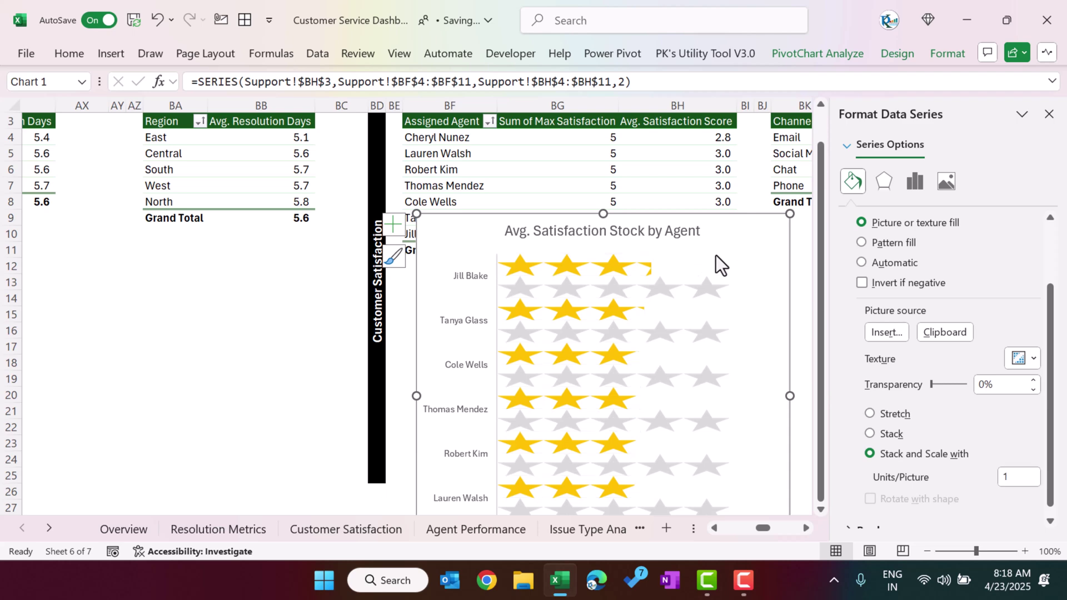
# Set Series Overlap to 100% so the yellow stars sit over the grey rows.
pyautogui.rightClick(628, 271)
pyautogui.click(700, 504)
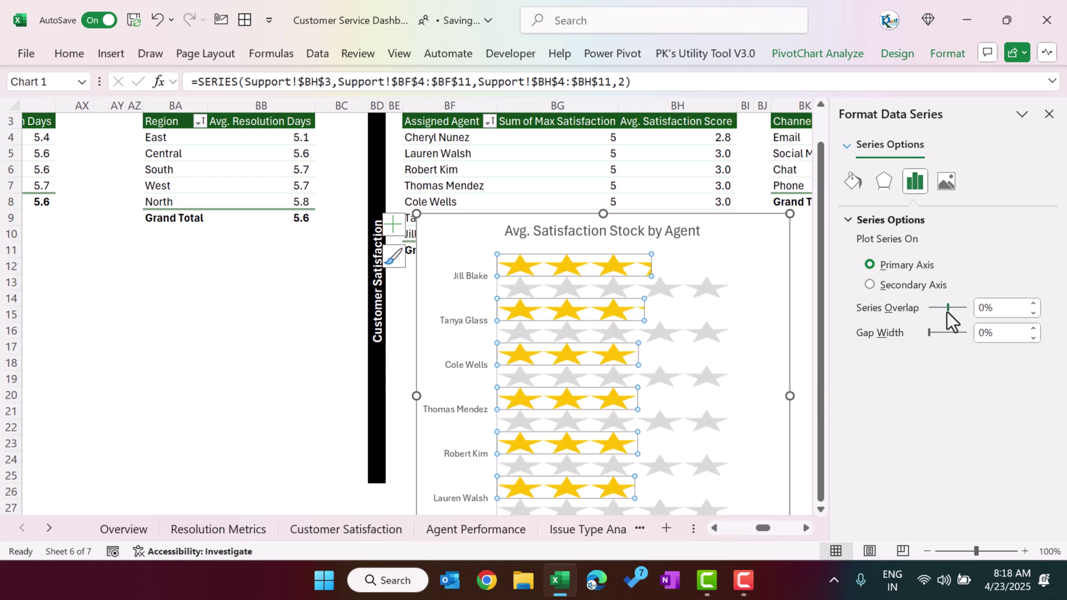
pyautogui.moveTo(946, 312); pyautogui.dragTo(969, 311)
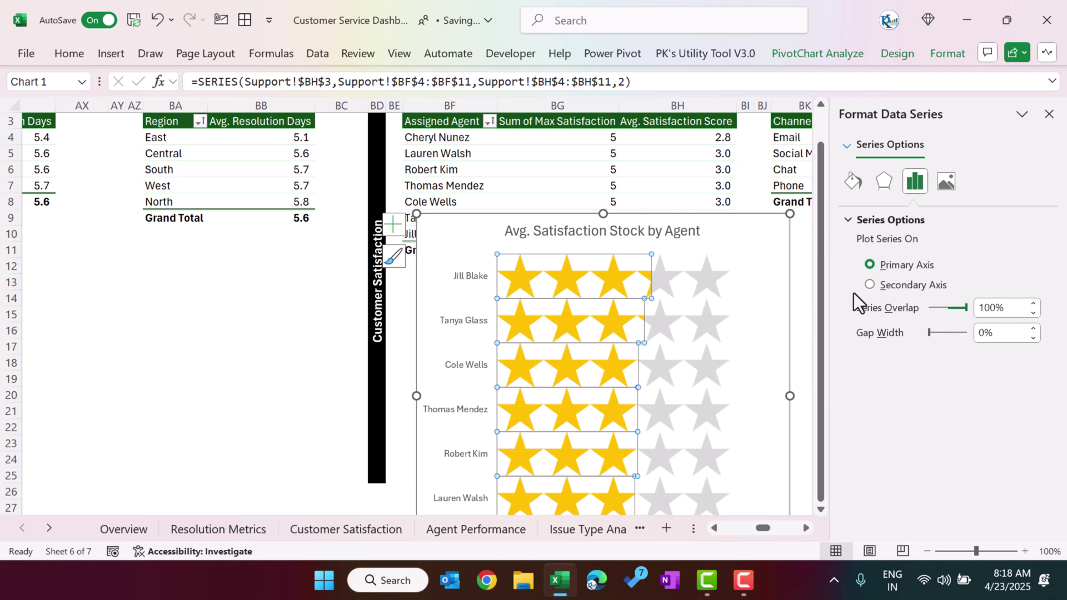
pyautogui.click(603, 222)
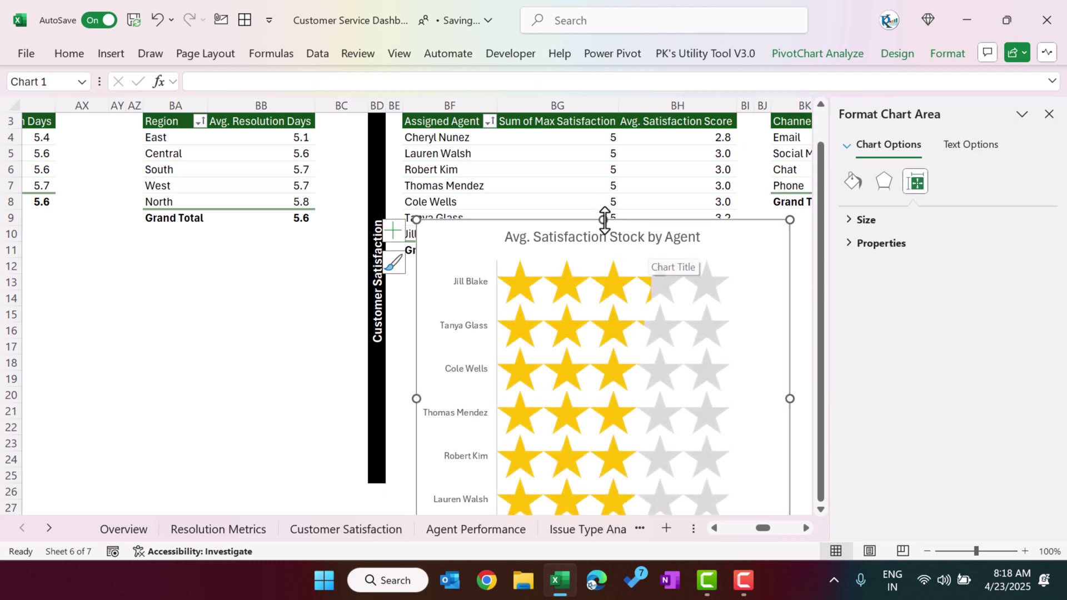
pyautogui.click(1048, 114)
# Add data labels to the yellow star series showing each agent's average score.
pyautogui.click(639, 303)
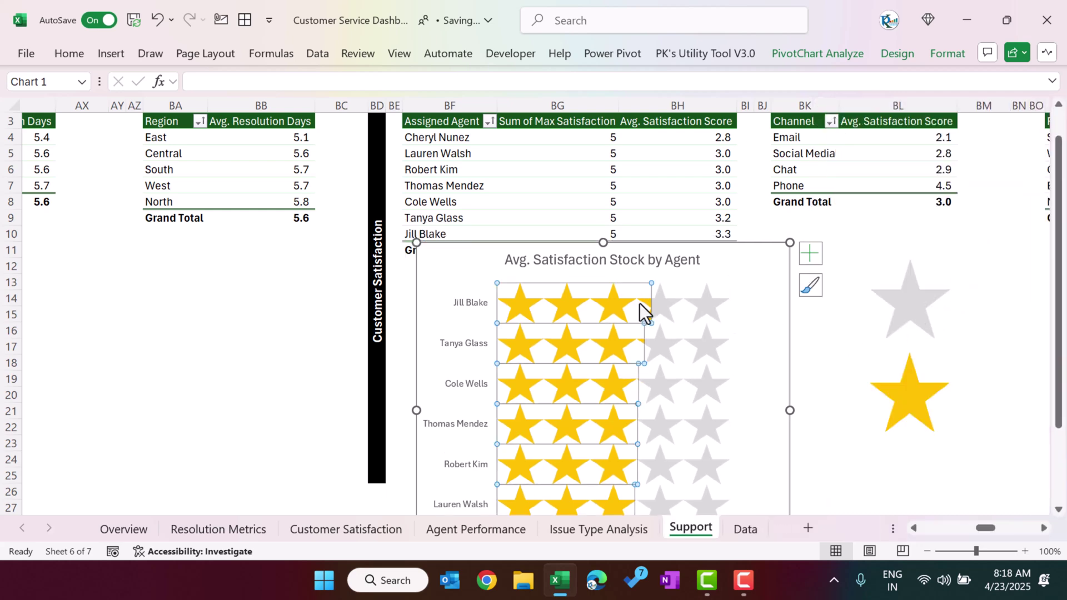
pyautogui.rightClick(638, 303)
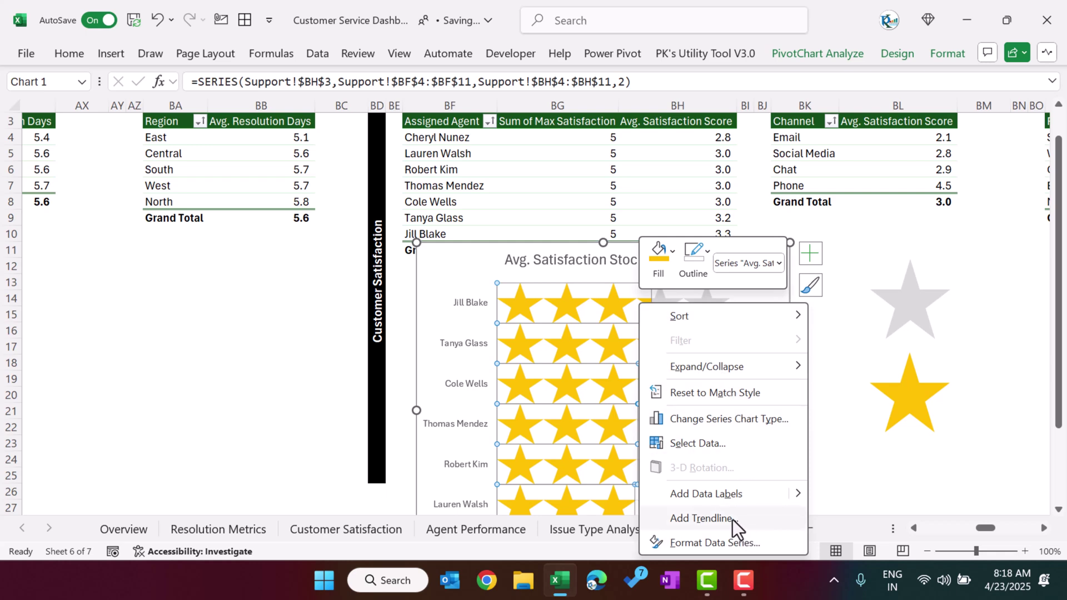
pyautogui.press('Escape')
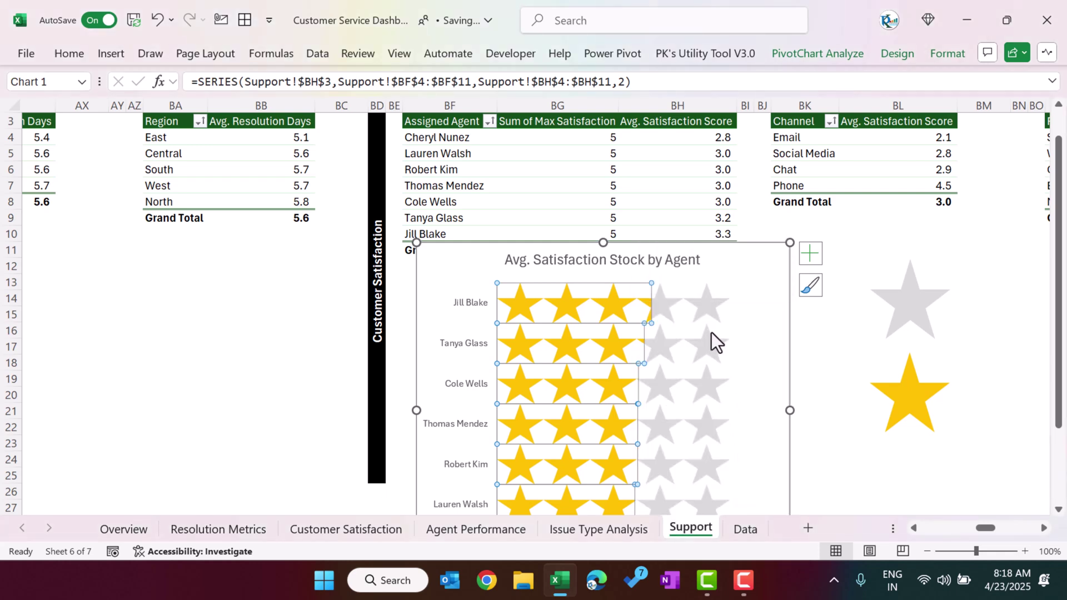
pyautogui.click(667, 304)
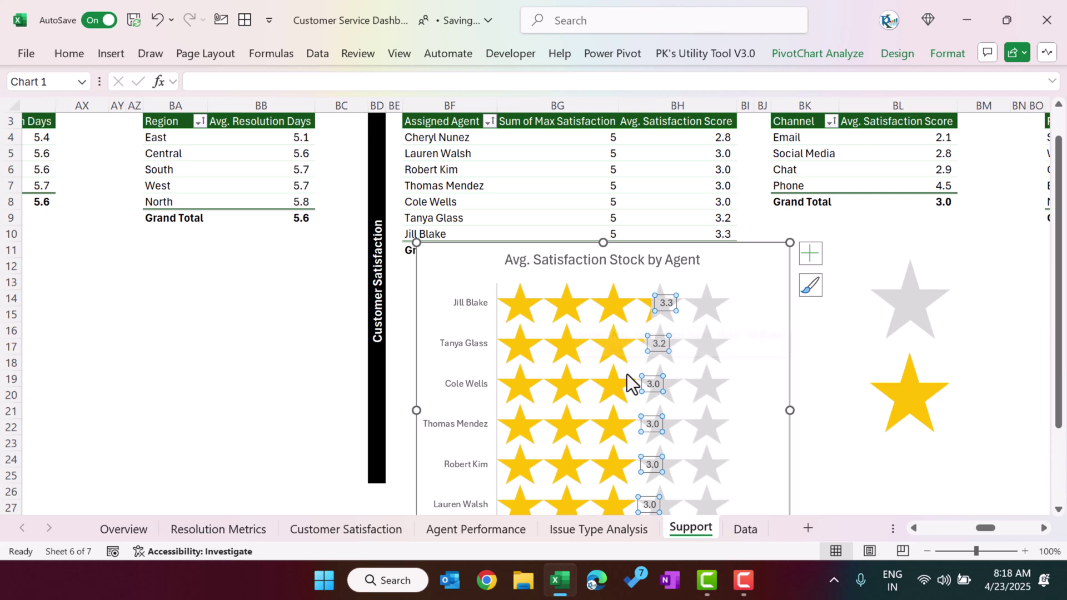
pyautogui.scroll(-2, 694, 428)
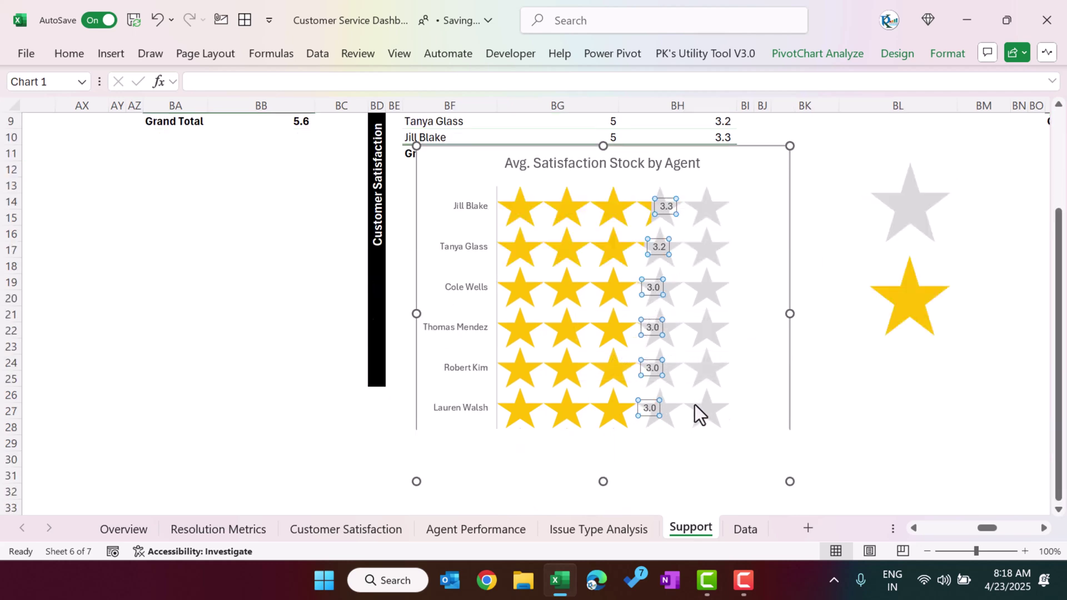
pyautogui.scroll(2, 705, 406)
pyautogui.click(820, 348)
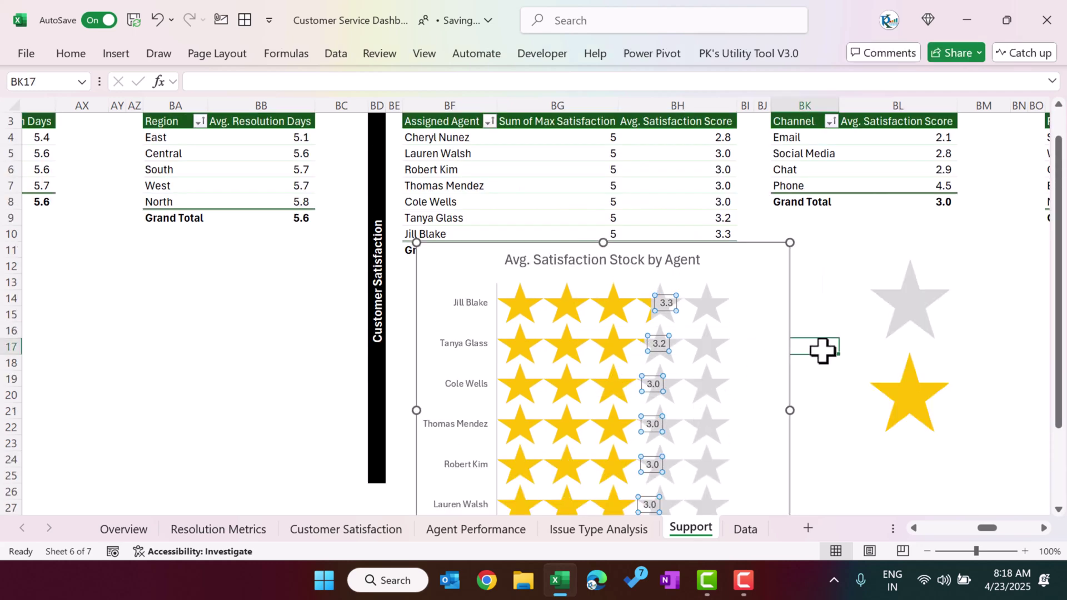
pyautogui.click(375, 527)
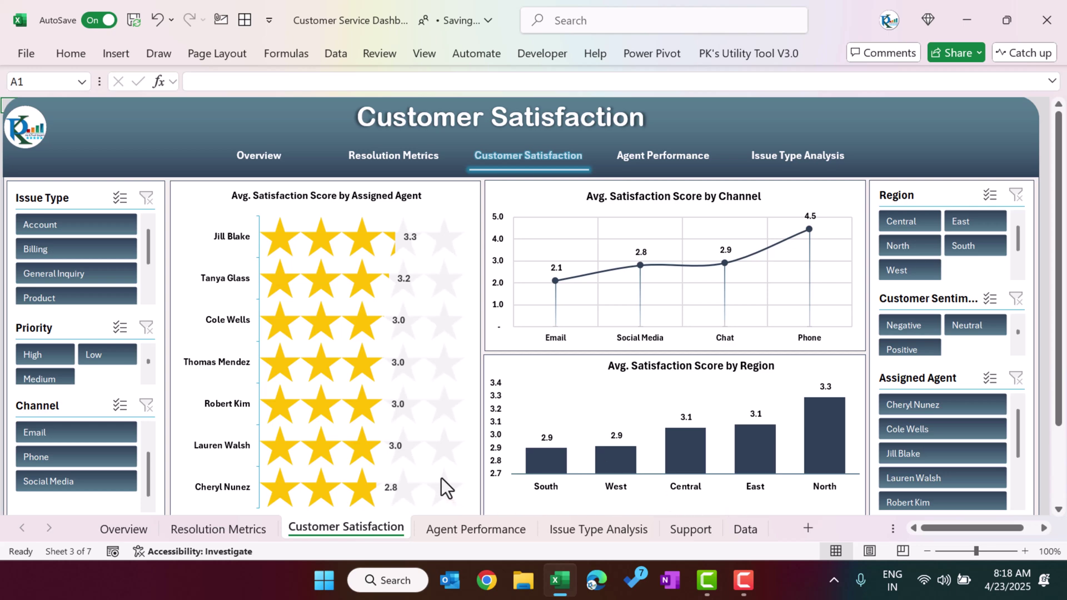
pyautogui.moveTo(441, 478)
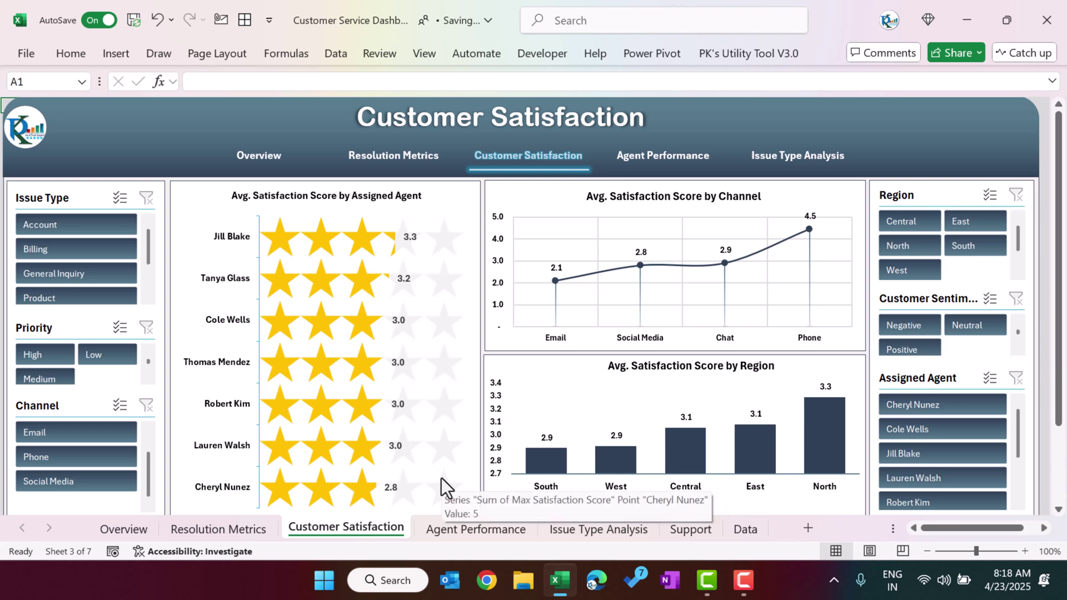
pyautogui.click(116, 527)
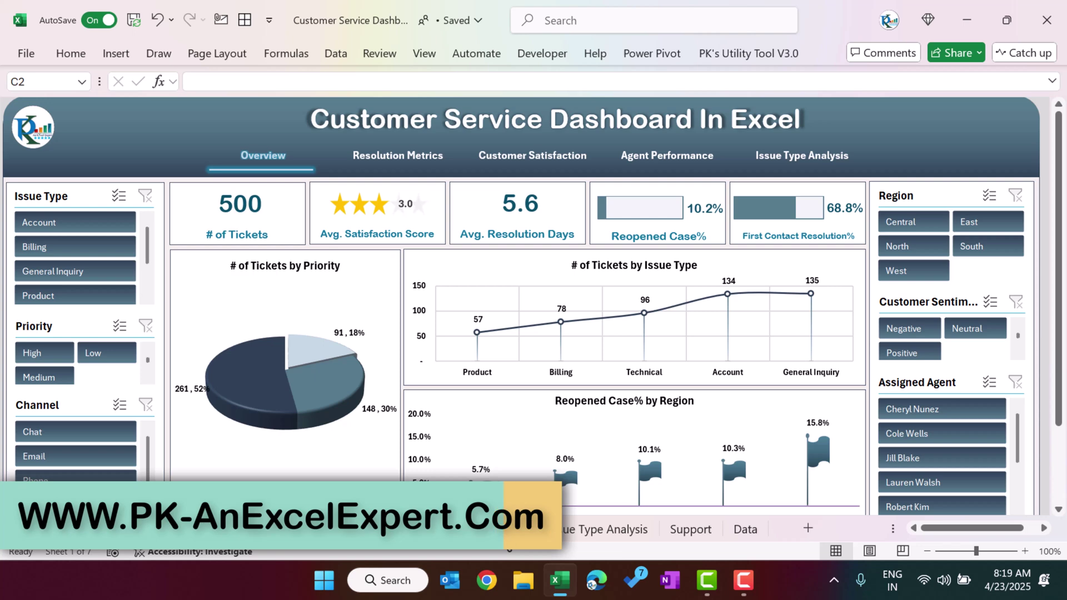
pyautogui.click(475, 529)
pyautogui.click(701, 531)
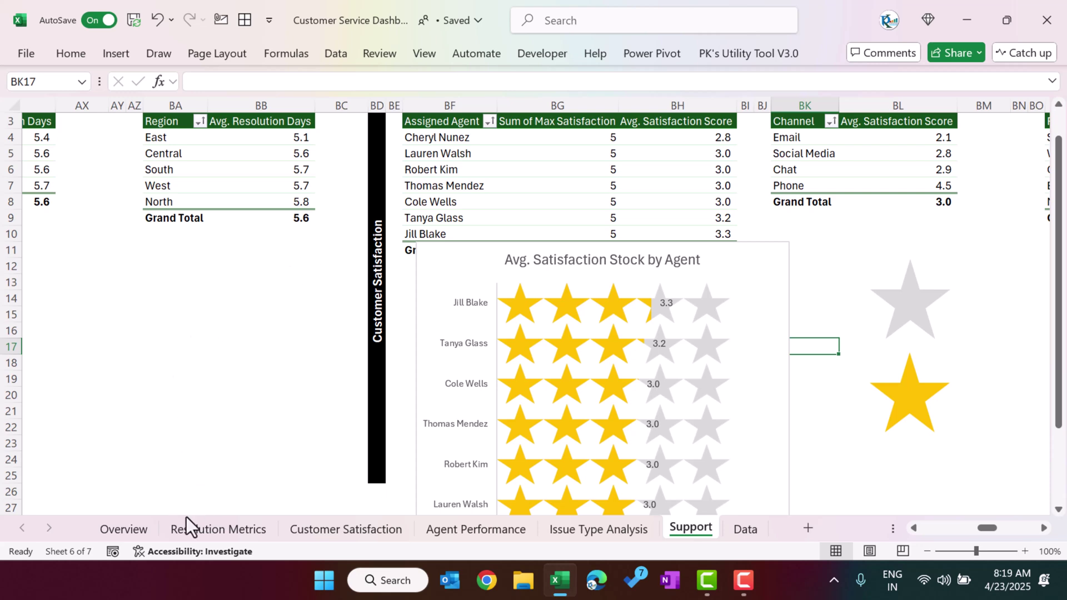
pyautogui.click(226, 529)
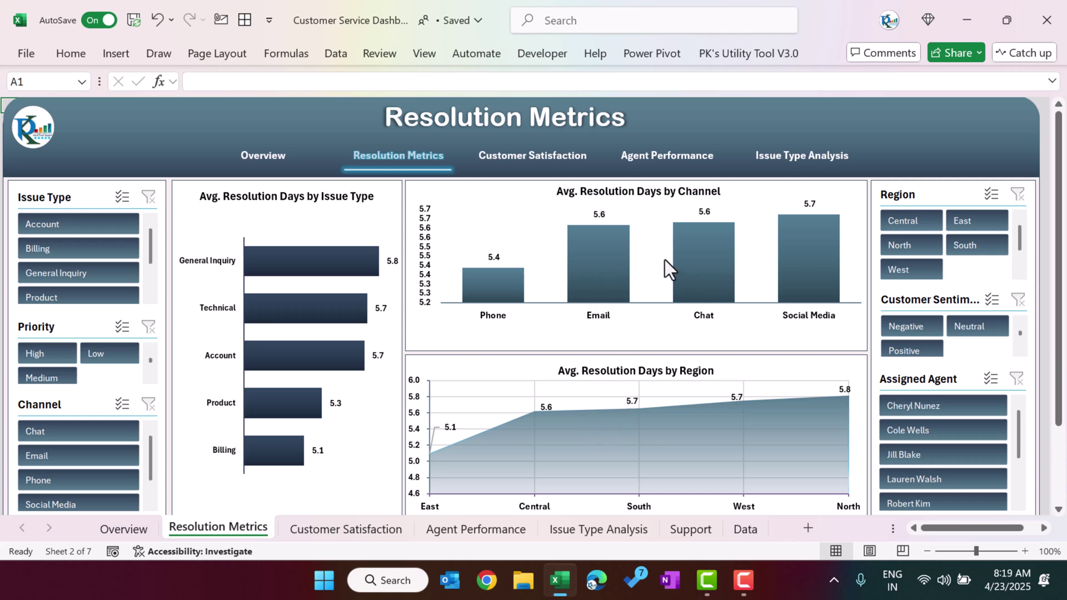
pyautogui.click(612, 528)
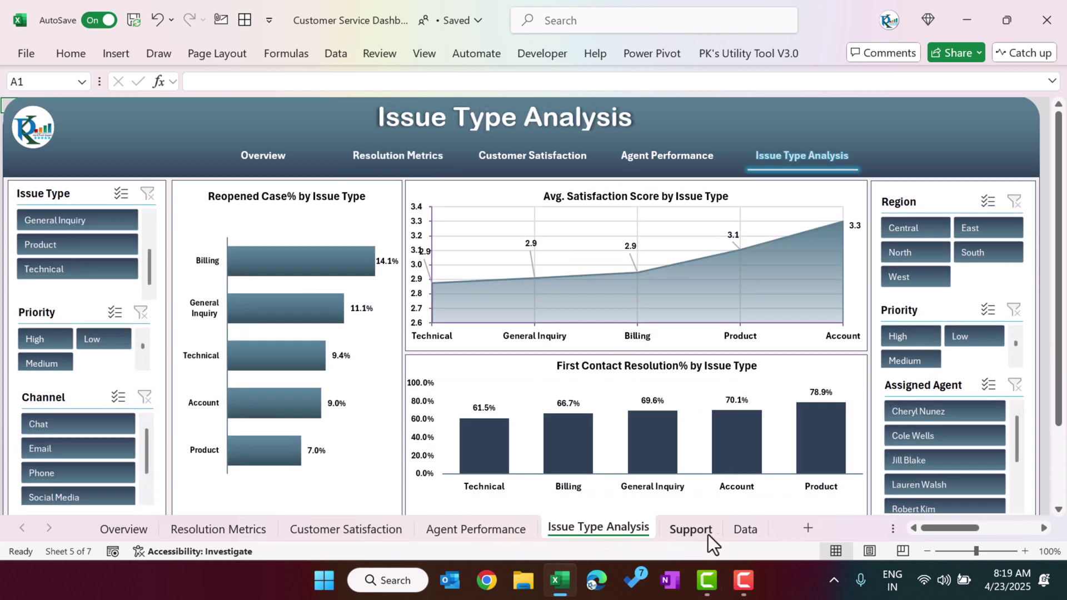
pyautogui.click(697, 528)
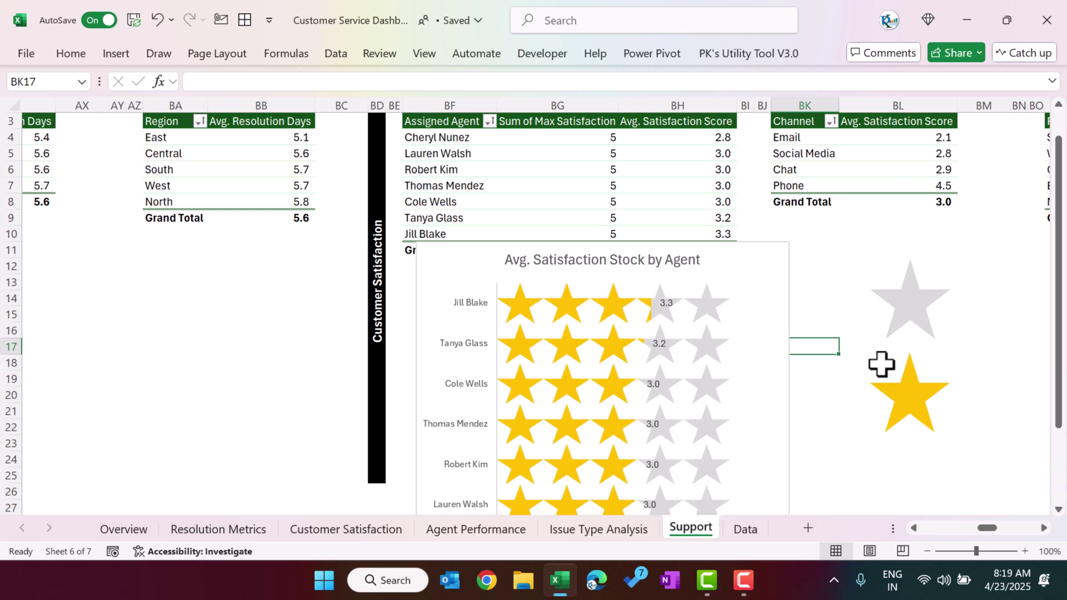